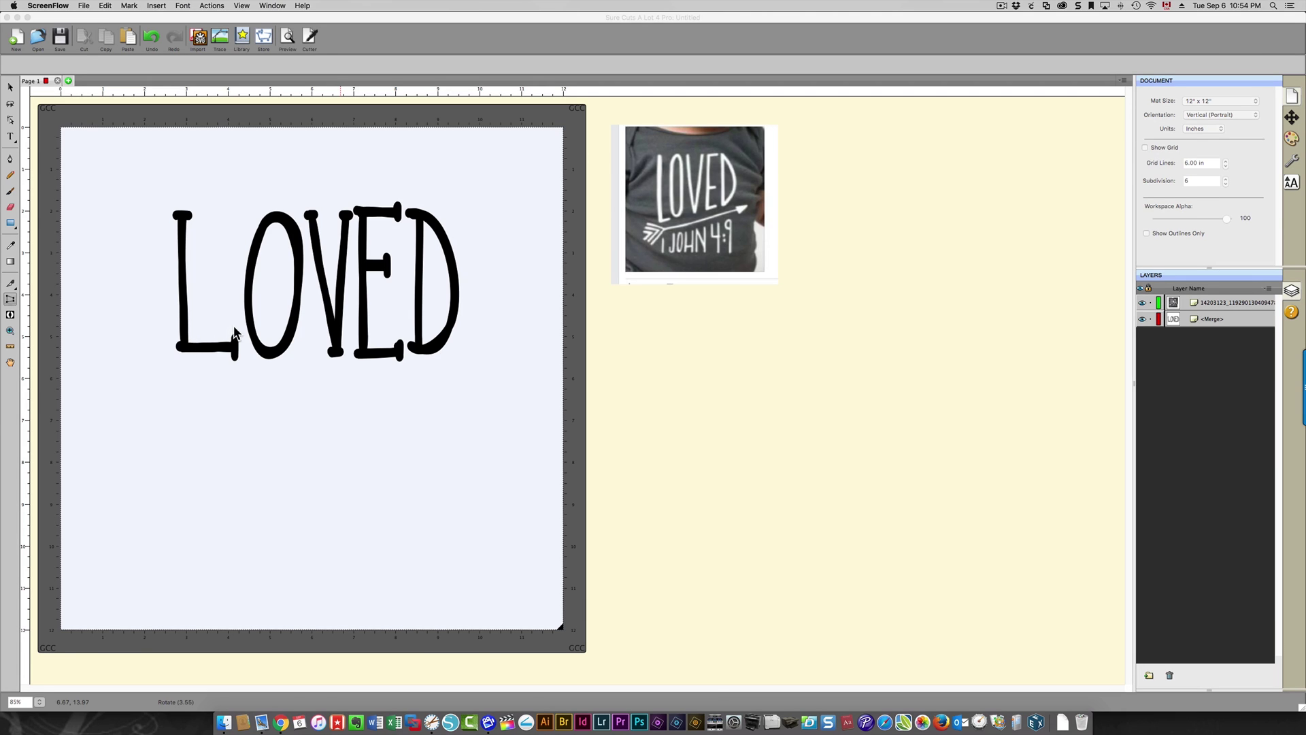
Select the existing LOVED text and delete it from the mat
click(264, 354)
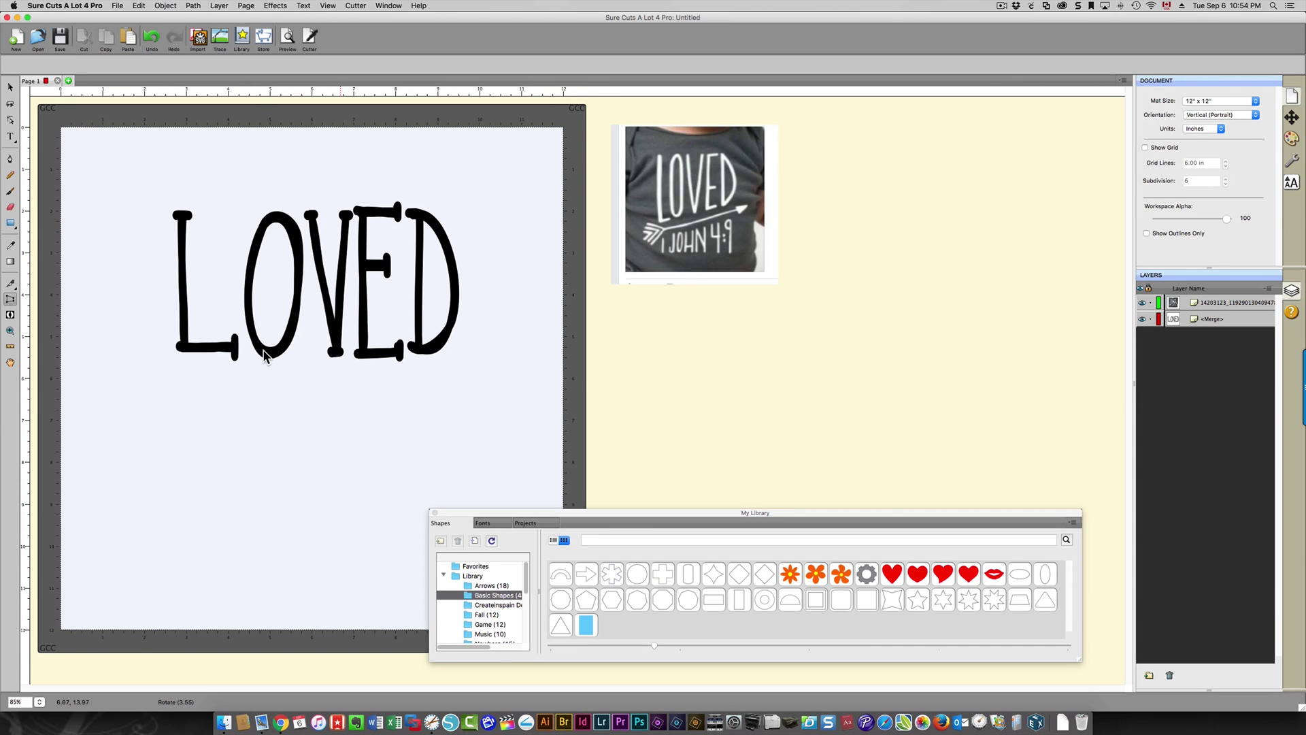
click(264, 354)
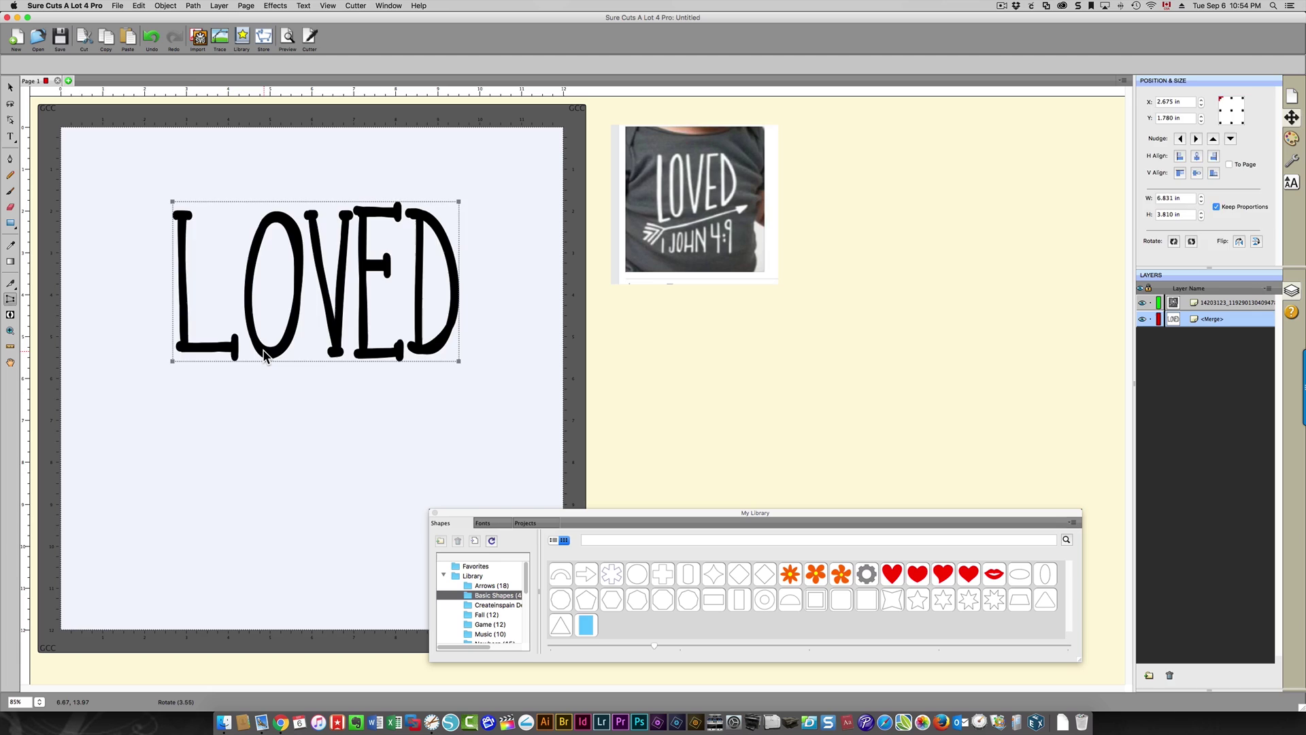
key(Delete)
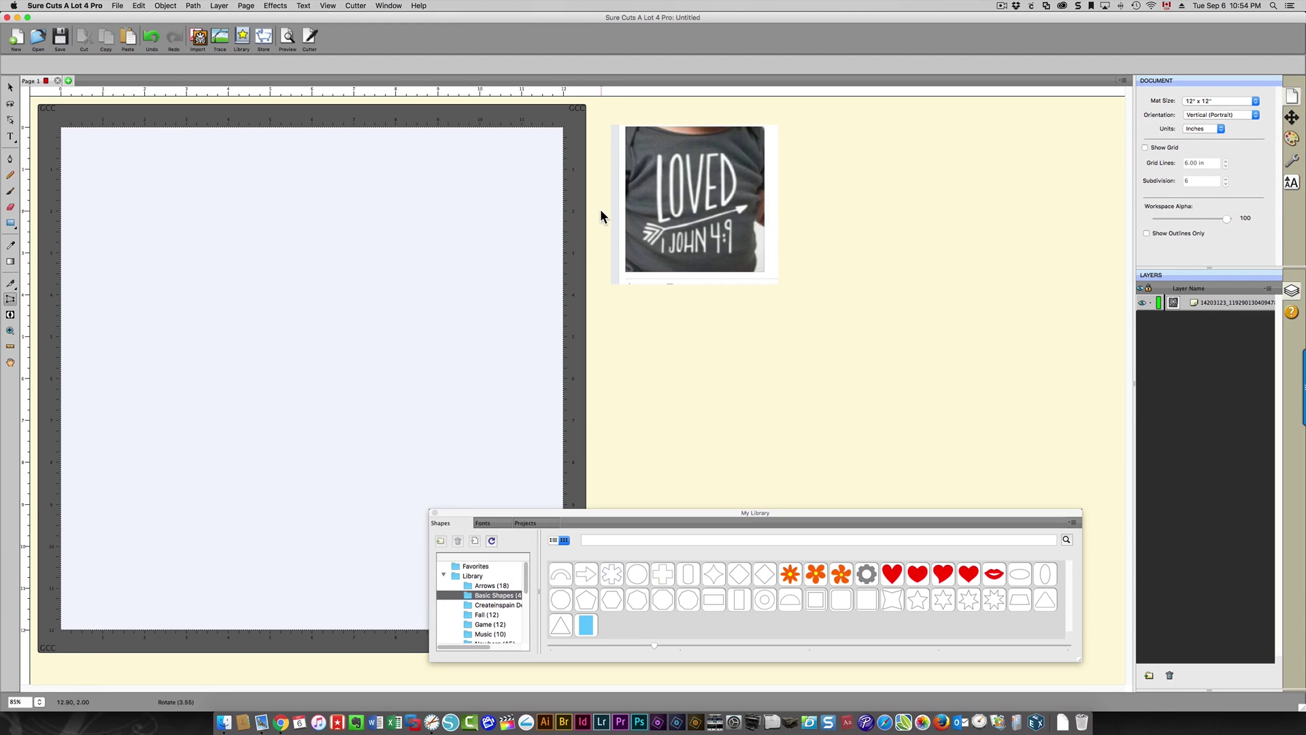
Pick the Type tool with the Quirked font and add Quirked to the favourite fonts
click(11, 138)
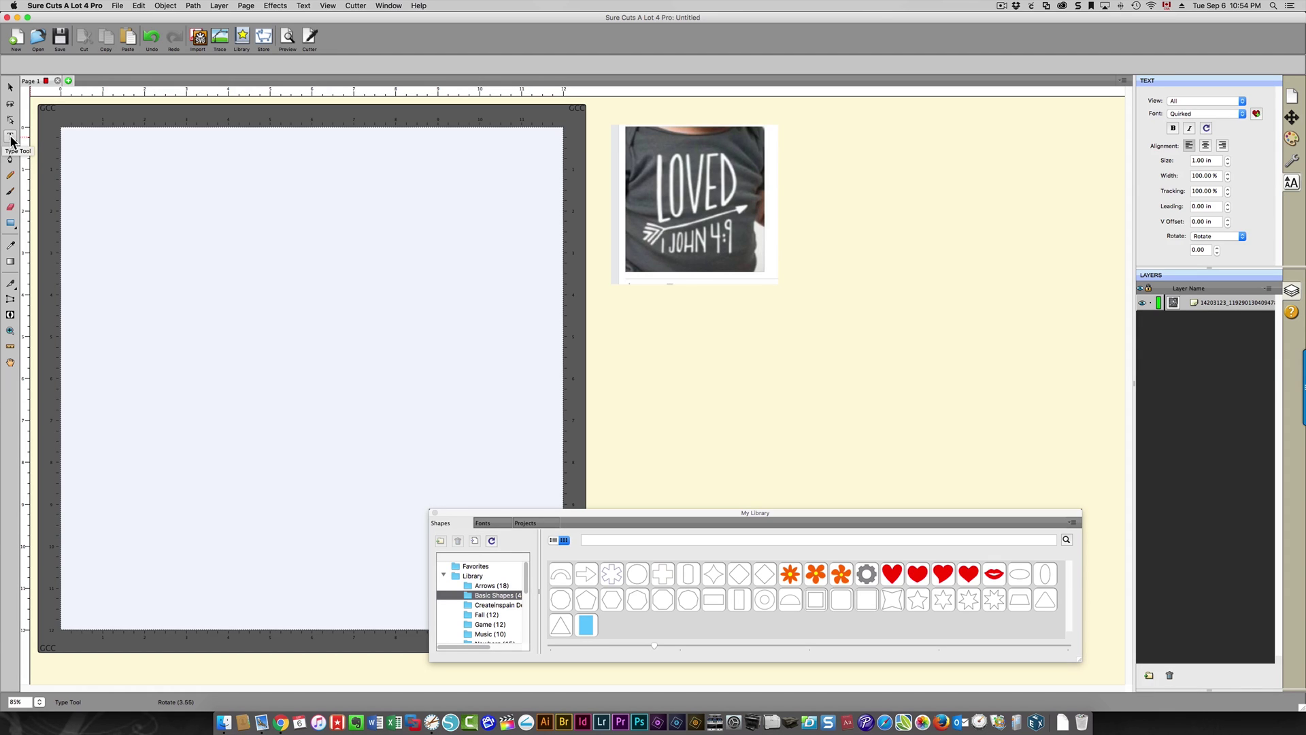
click(1205, 113)
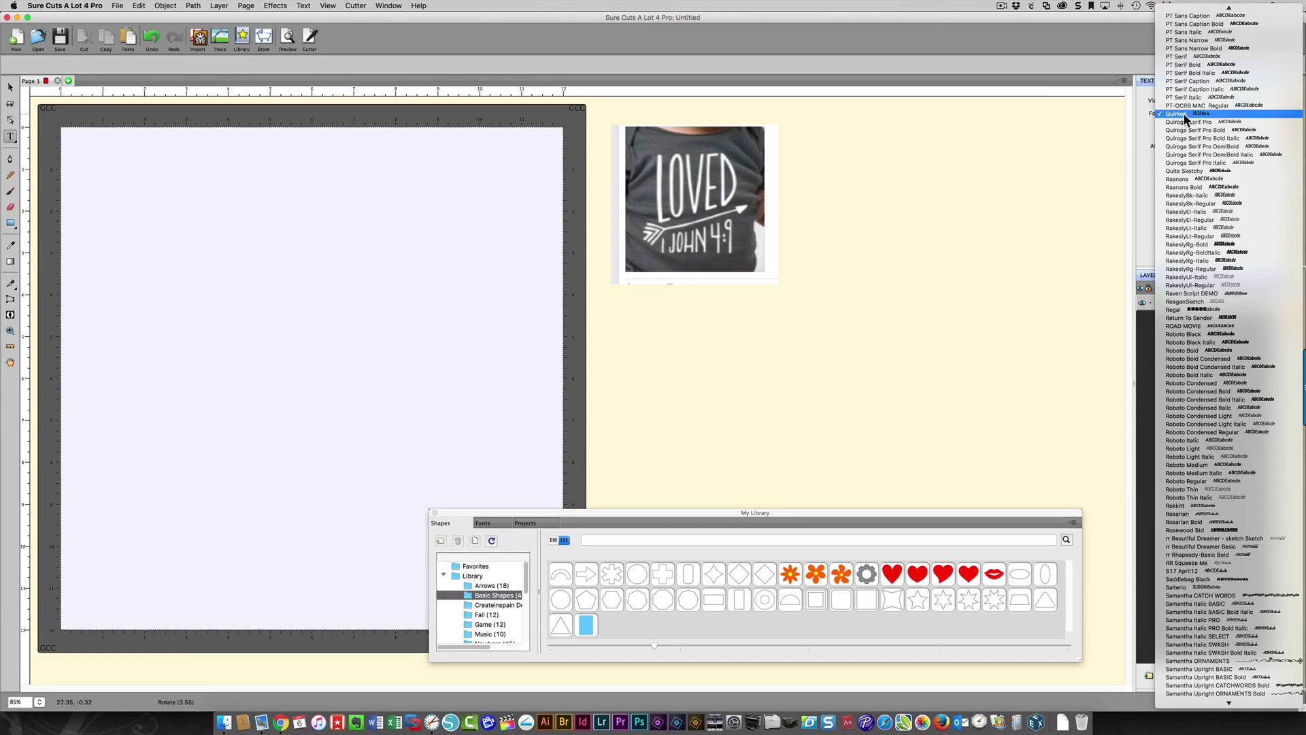
click(1215, 112)
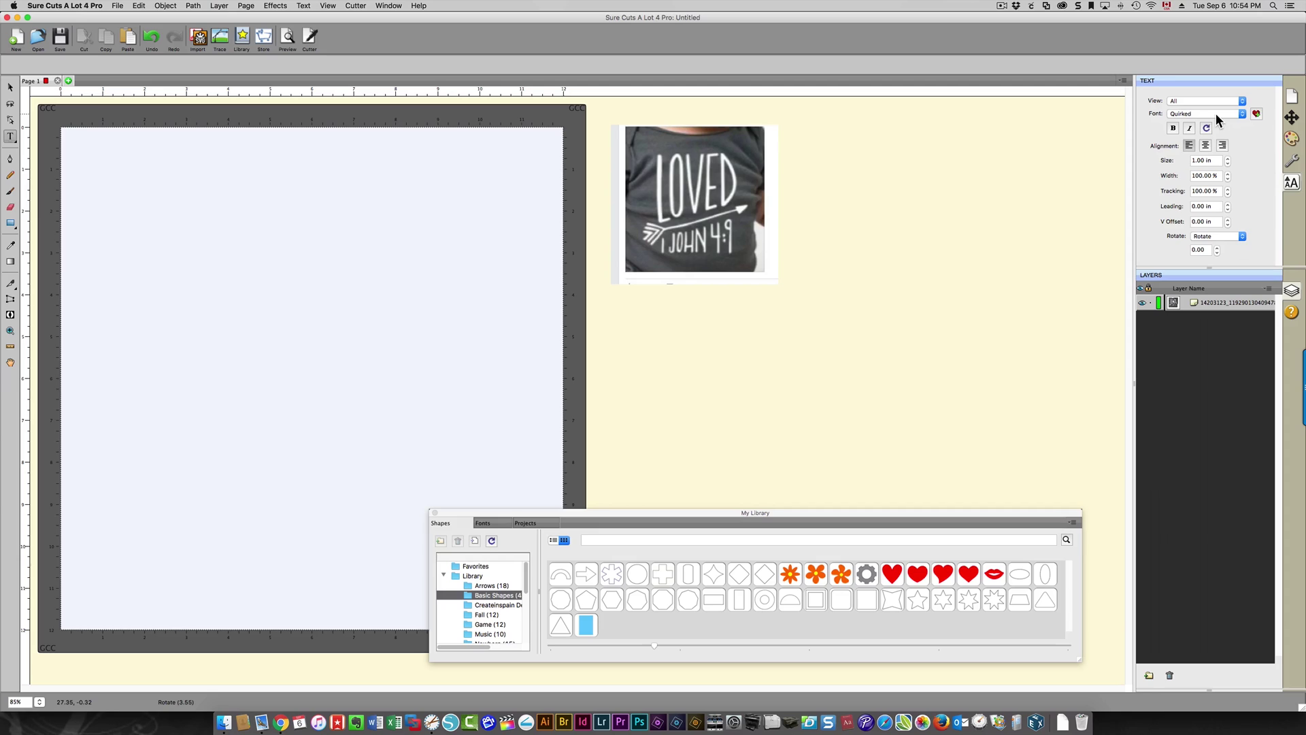
click(1257, 116)
Compare the font list under the All and Favorites view filters, keeping Quirked selected
click(1181, 99)
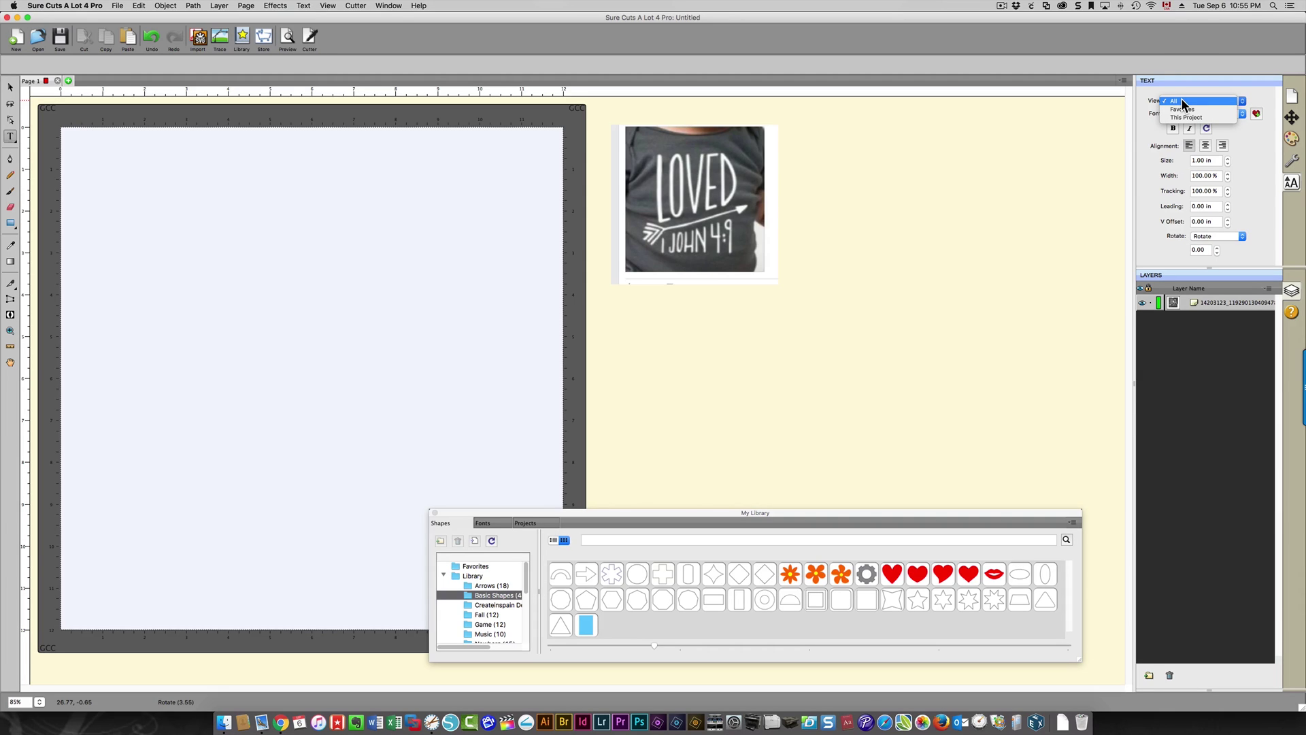
click(1182, 101)
click(1189, 101)
click(1200, 109)
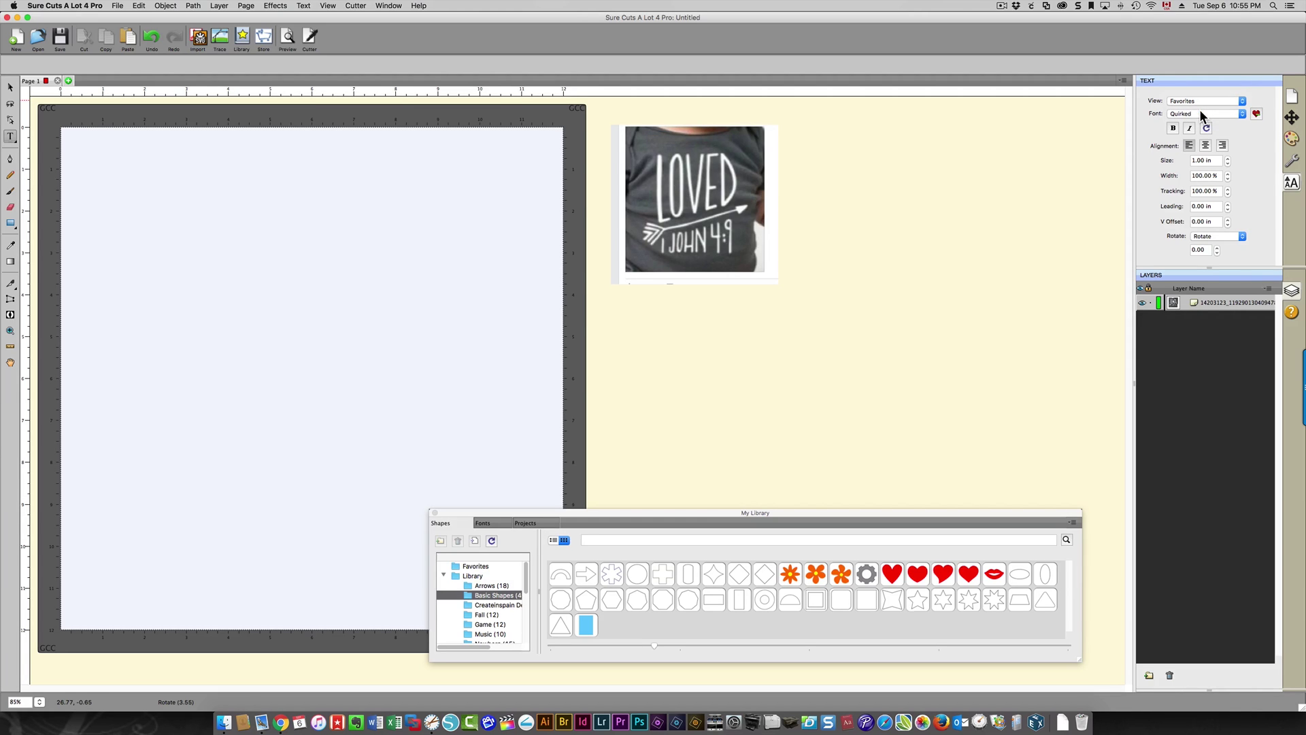
click(1206, 114)
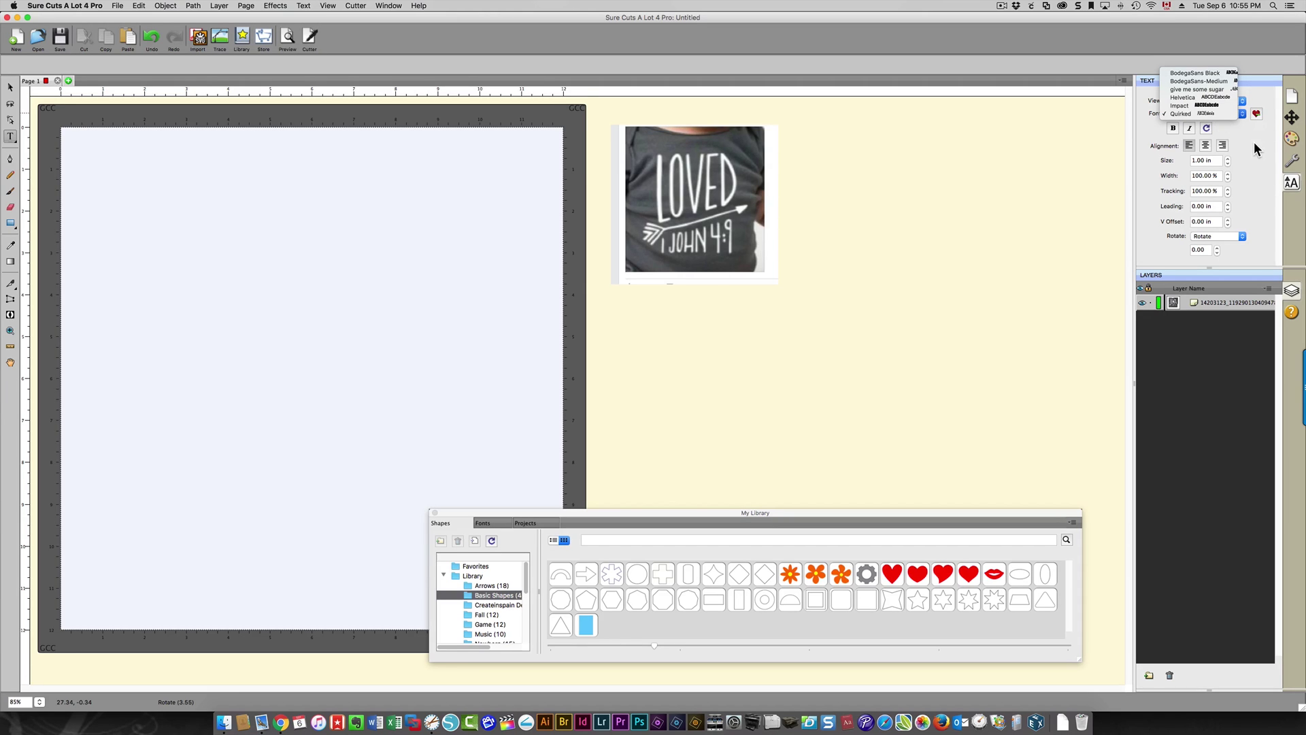
click(1254, 141)
click(1206, 99)
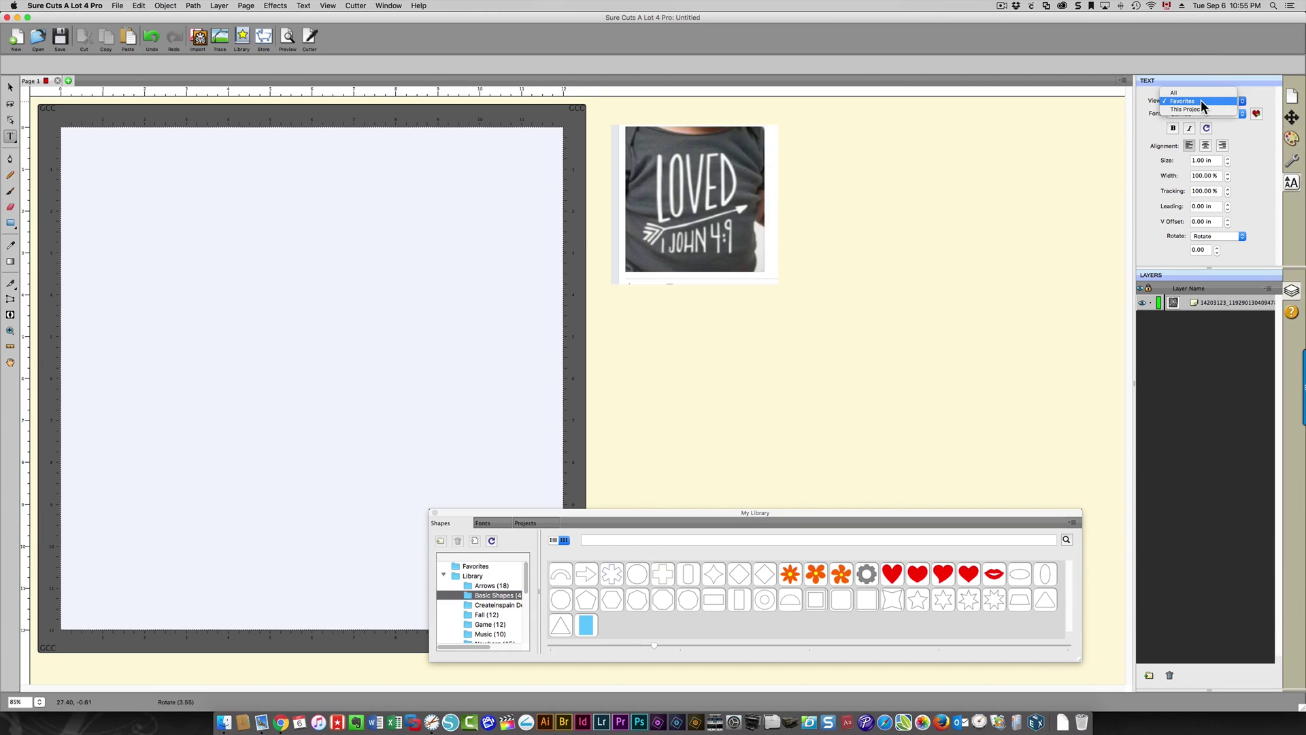
click(1194, 93)
click(1195, 113)
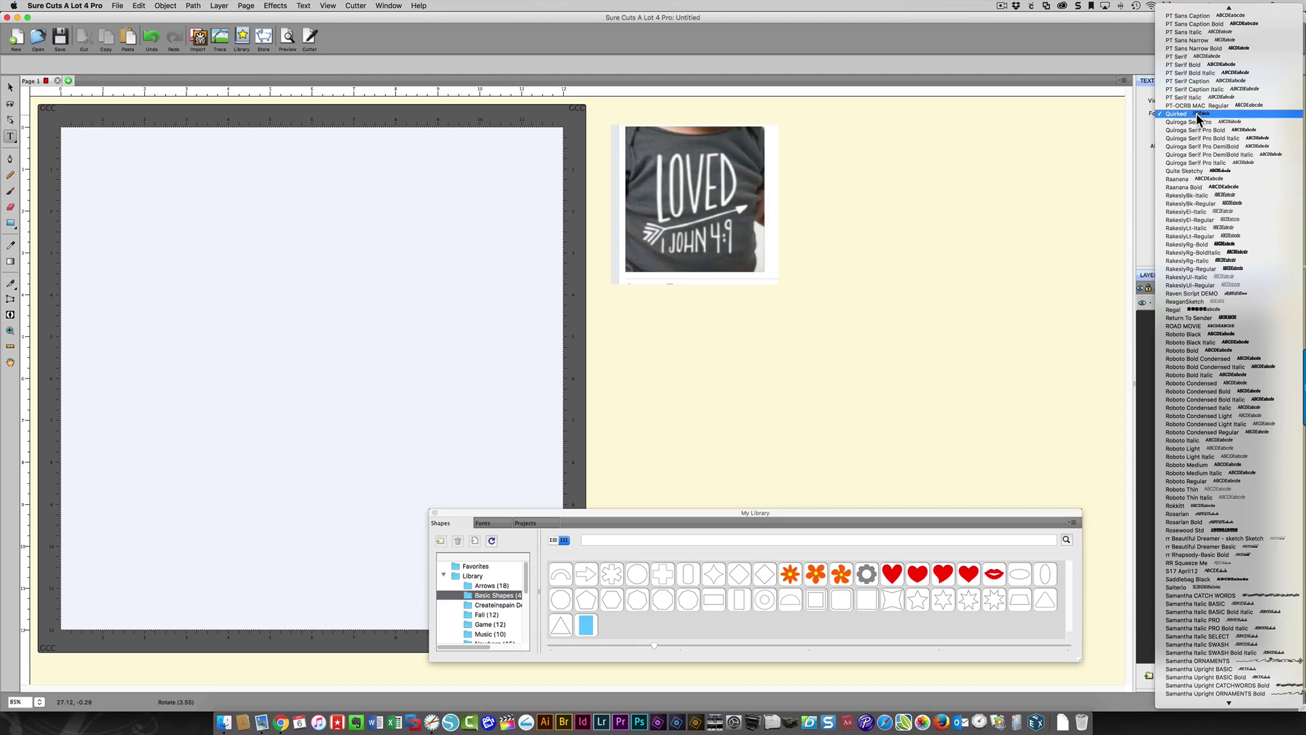
click(1051, 225)
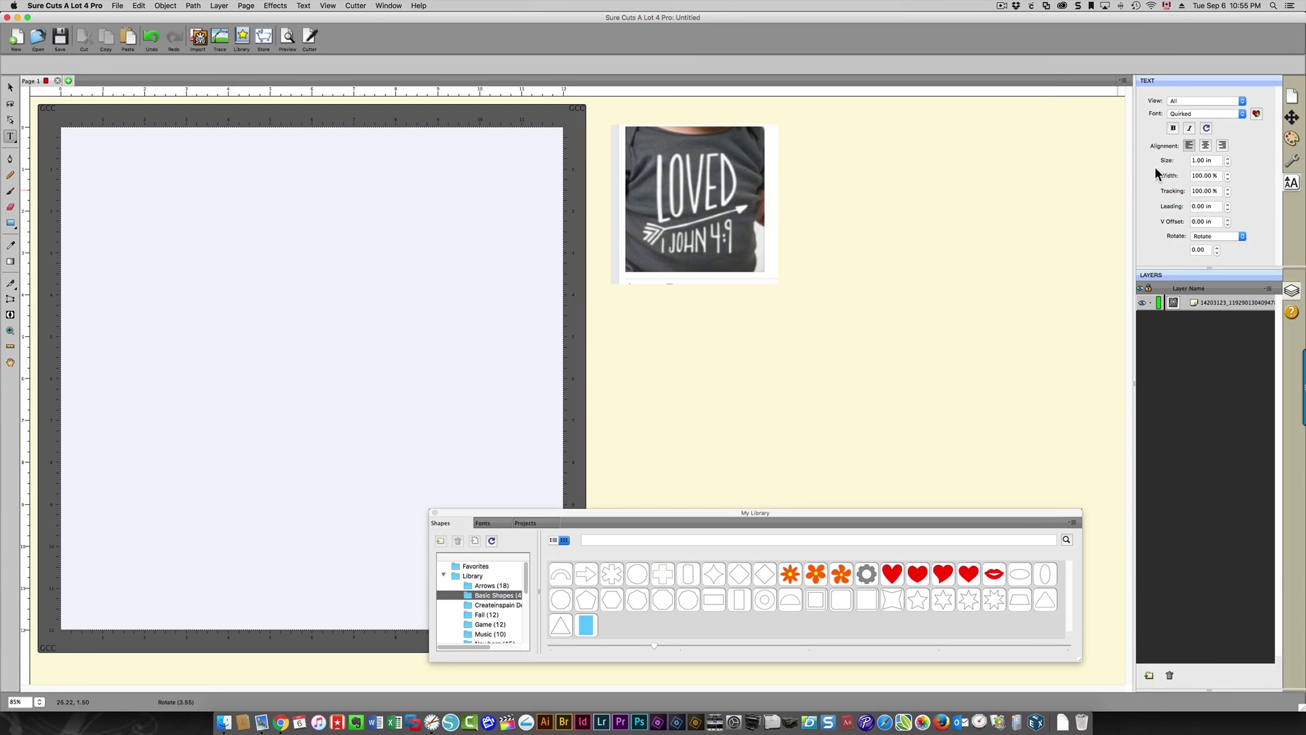
Switch the font View filter to Favorites, then to This Project, with Quirked still chosen
click(1202, 99)
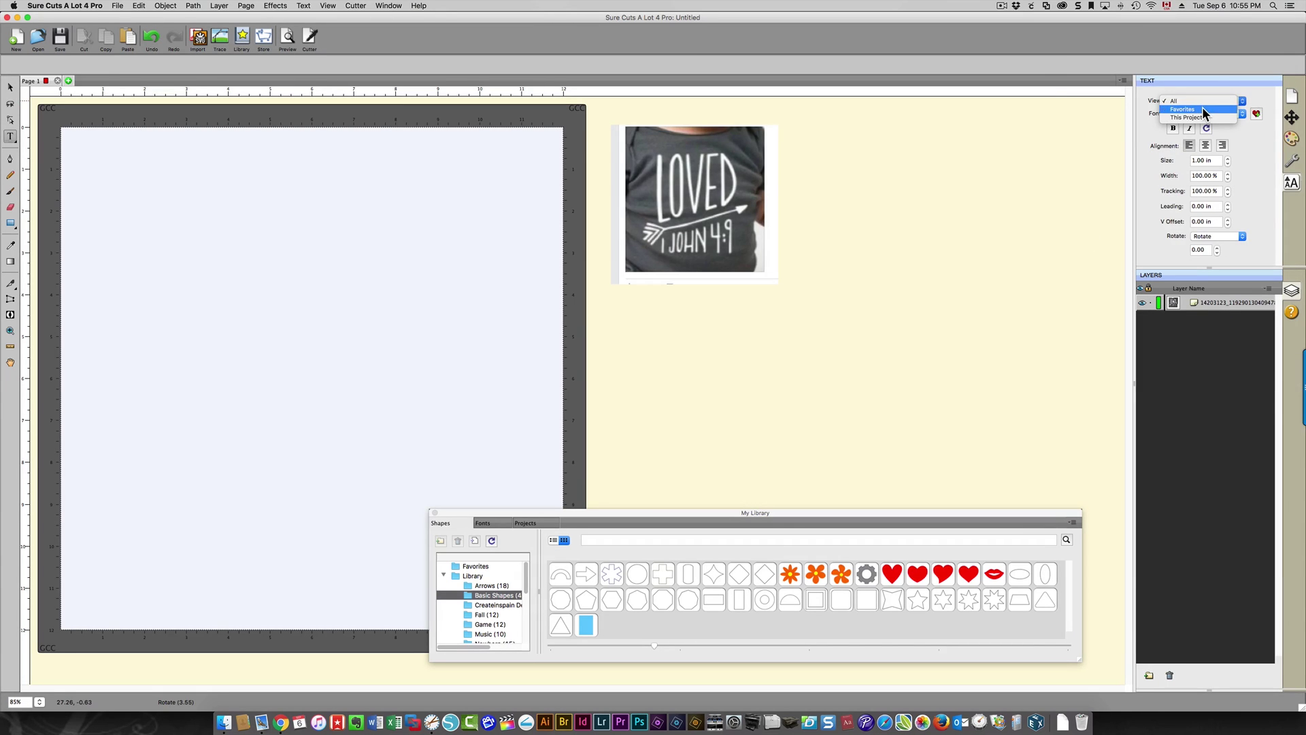
click(1202, 107)
click(1198, 111)
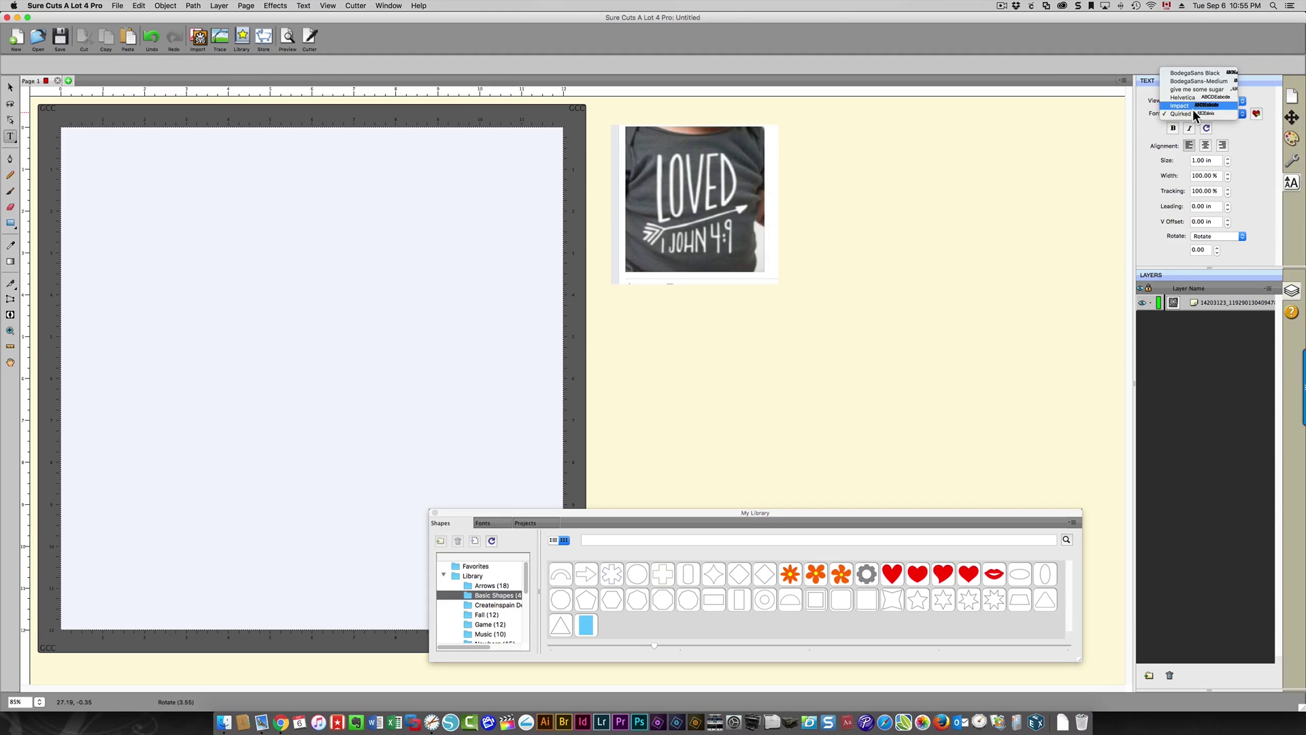
click(1108, 135)
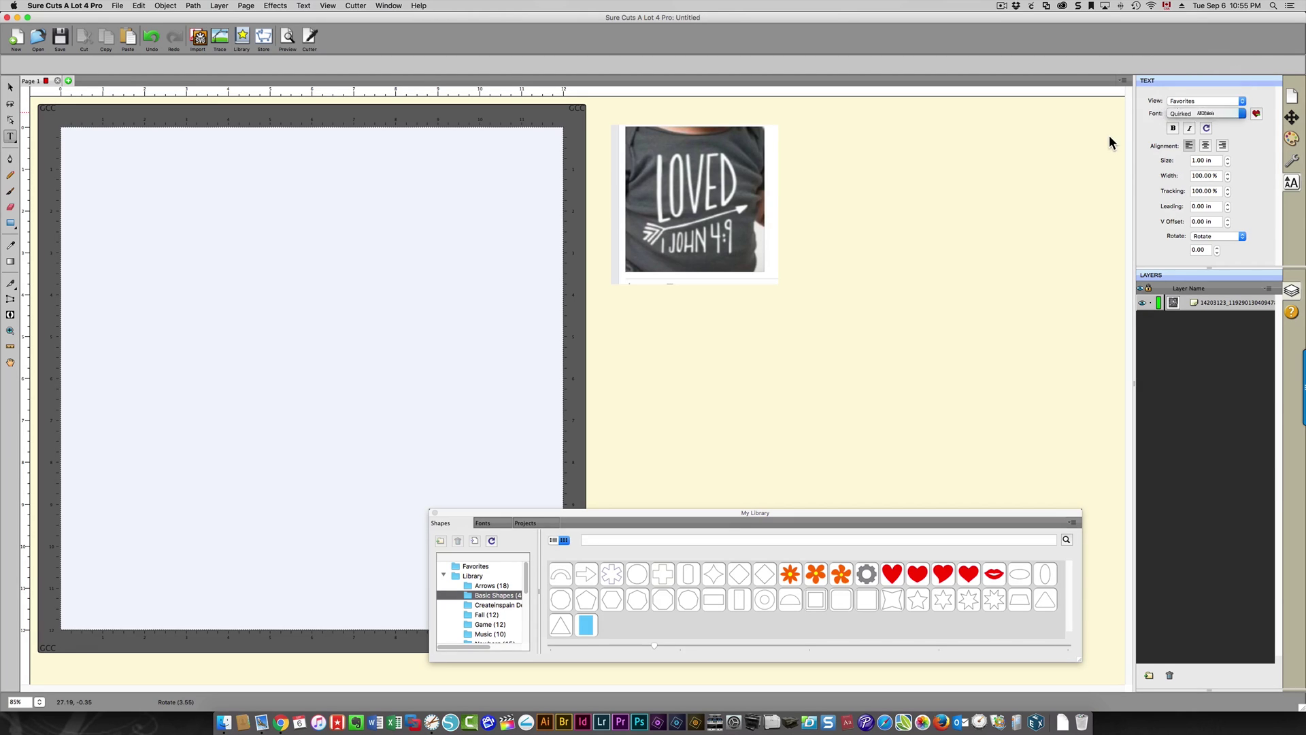
click(1185, 98)
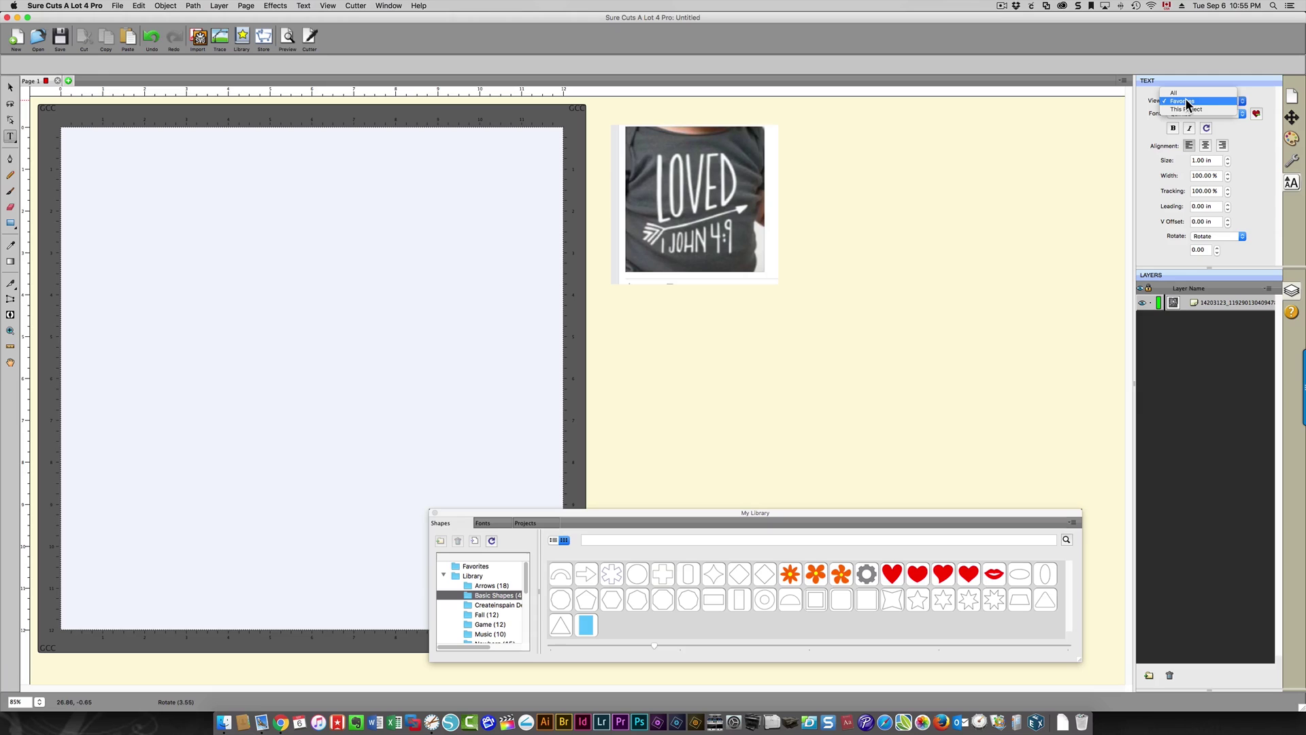
click(1187, 109)
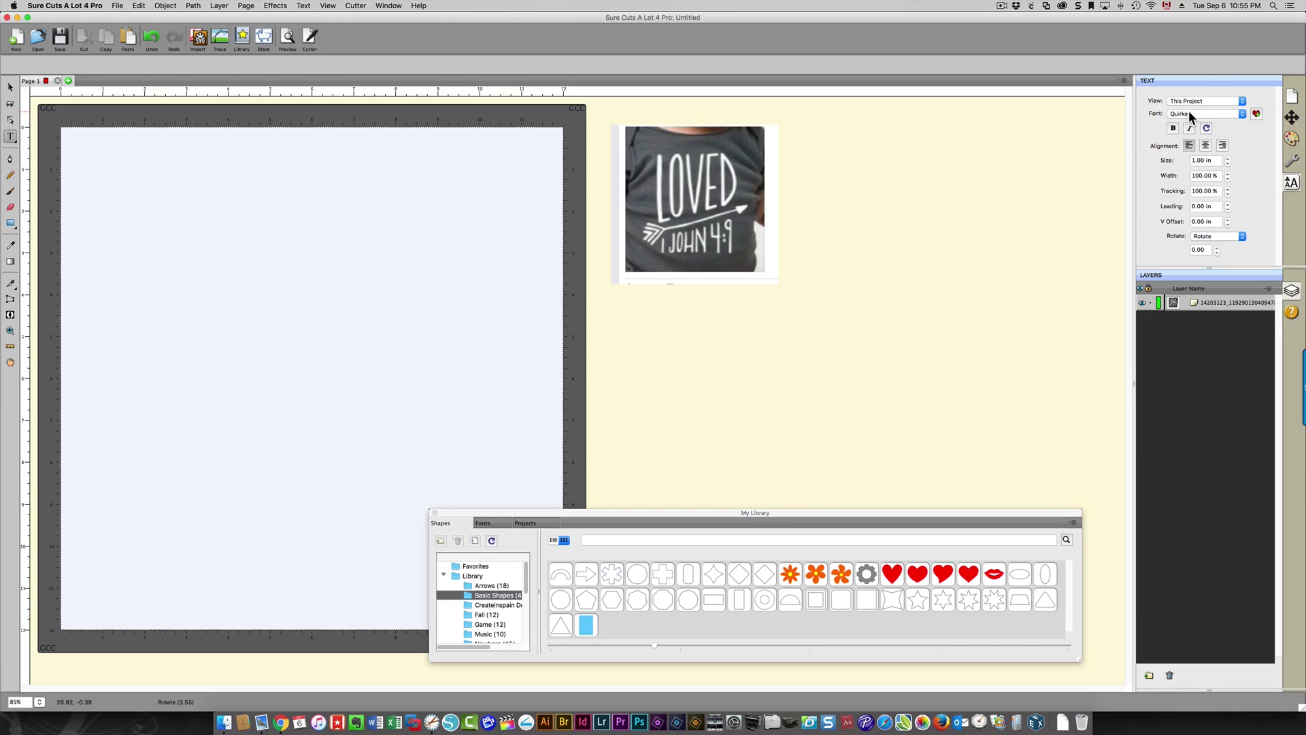
click(1202, 112)
click(1002, 149)
Type 'LOVED' near the top of the mat and 'I JOHN 4:9' on a line below it
click(224, 226)
text(LO)
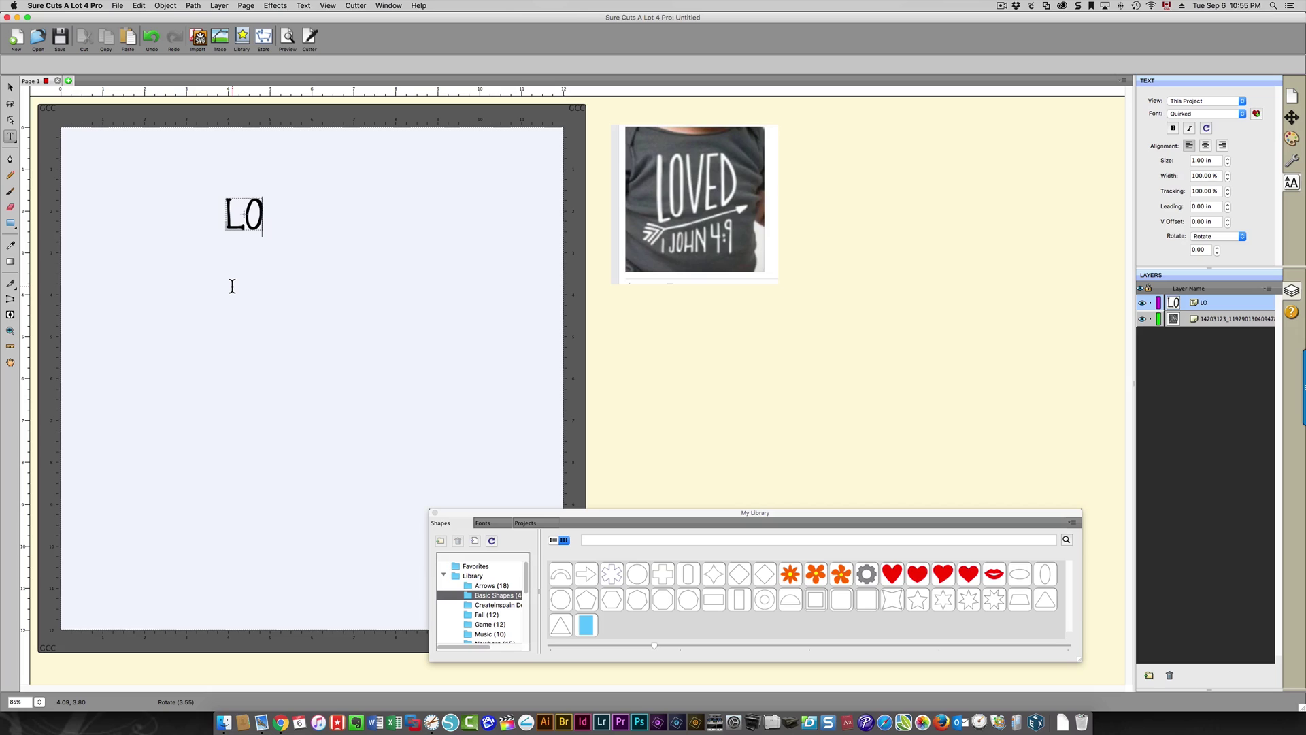
text(VED)
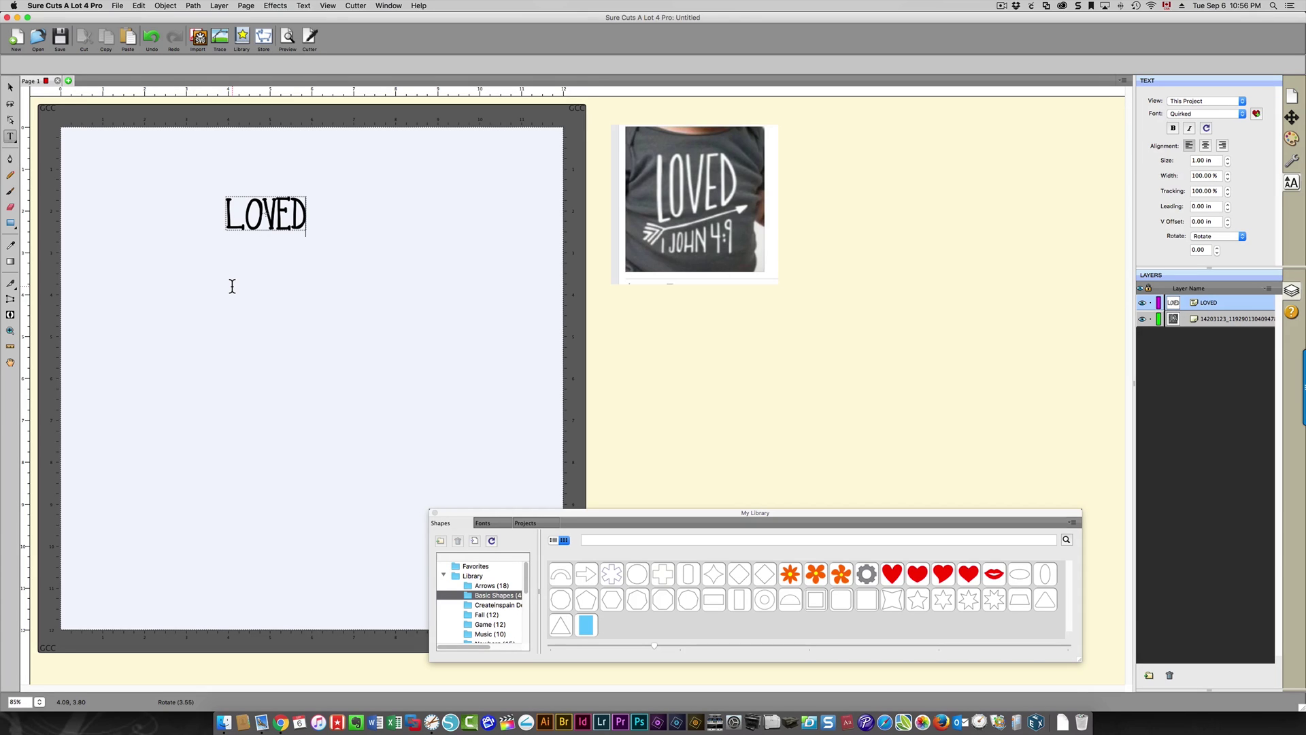
click(196, 322)
text(I JOHN 4)
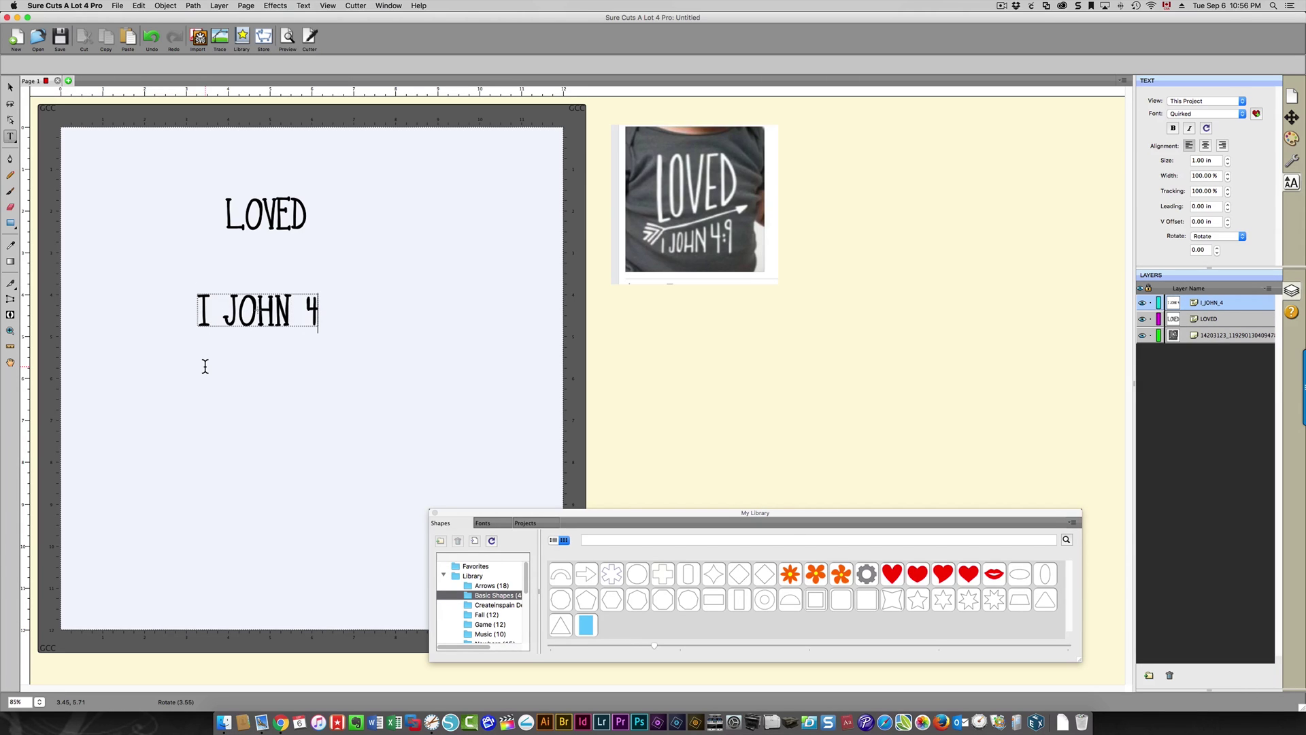
text(:9)
click(10, 87)
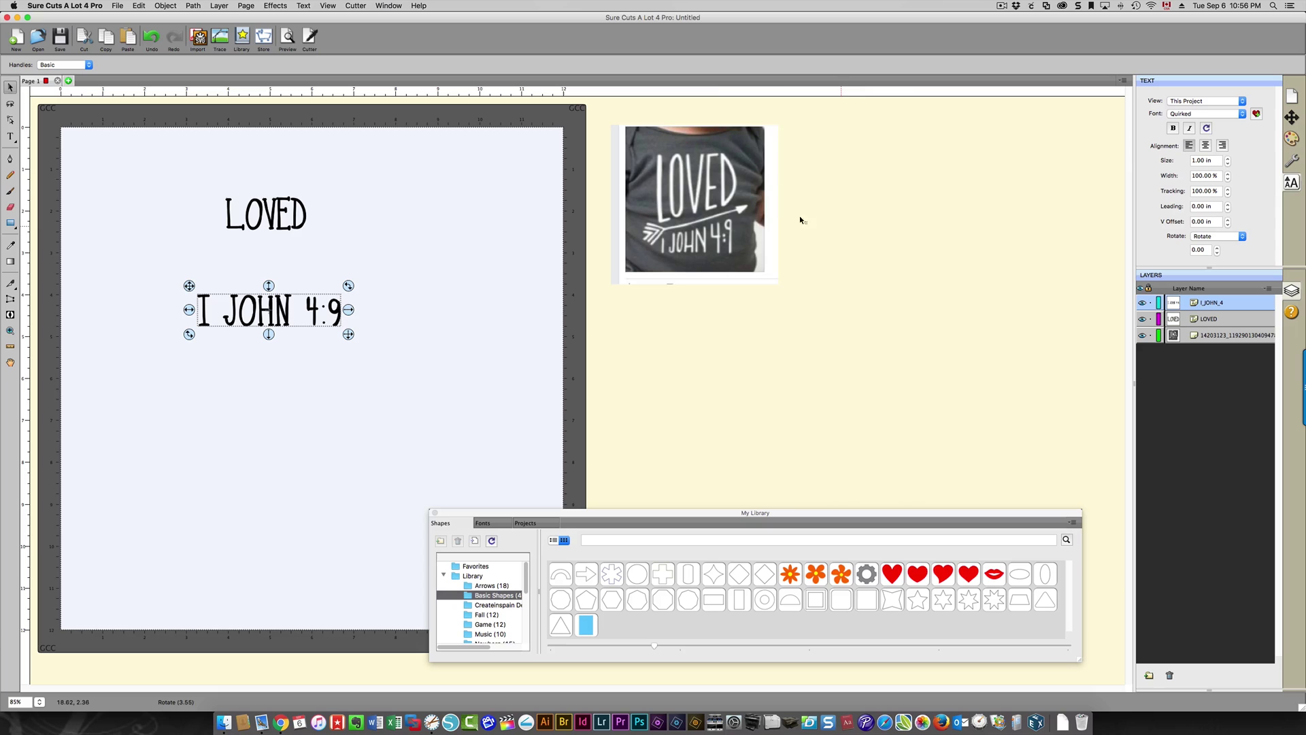
Browse the Temp folder in the Choose an image dialog, then cancel with All Images kept
click(118, 6)
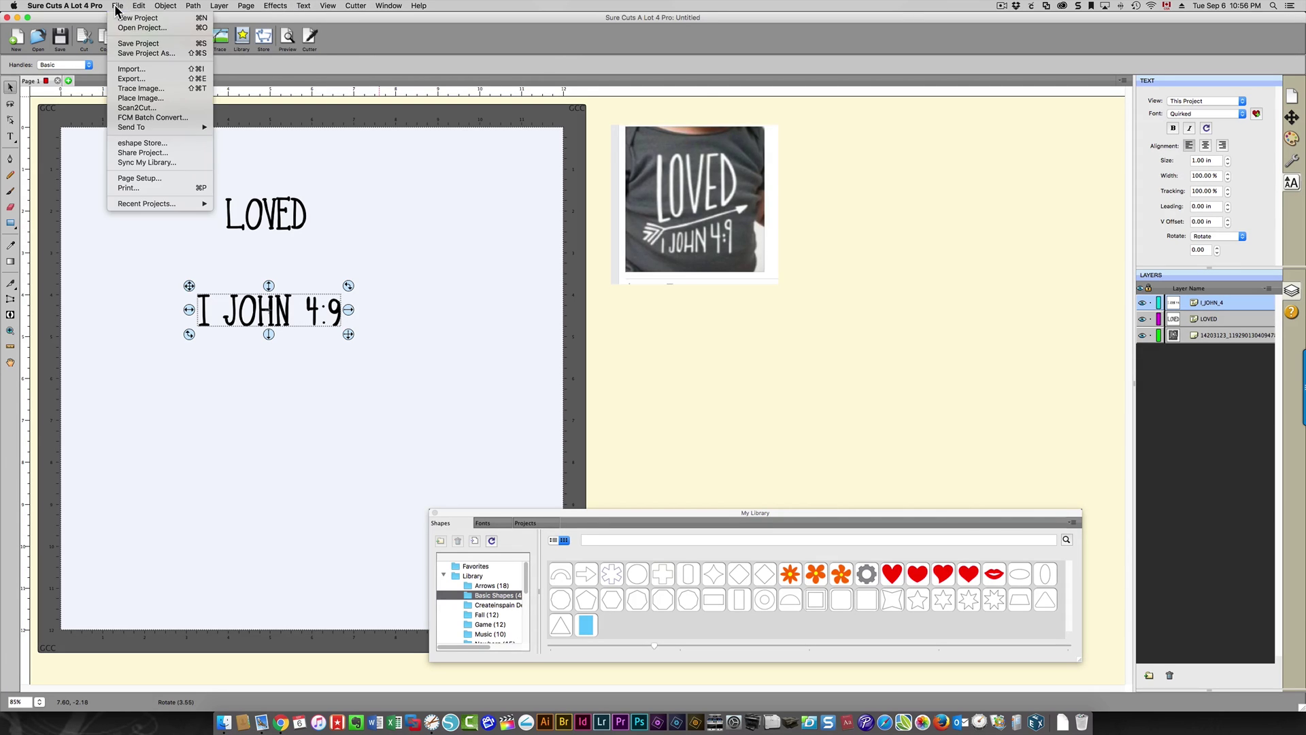
click(142, 97)
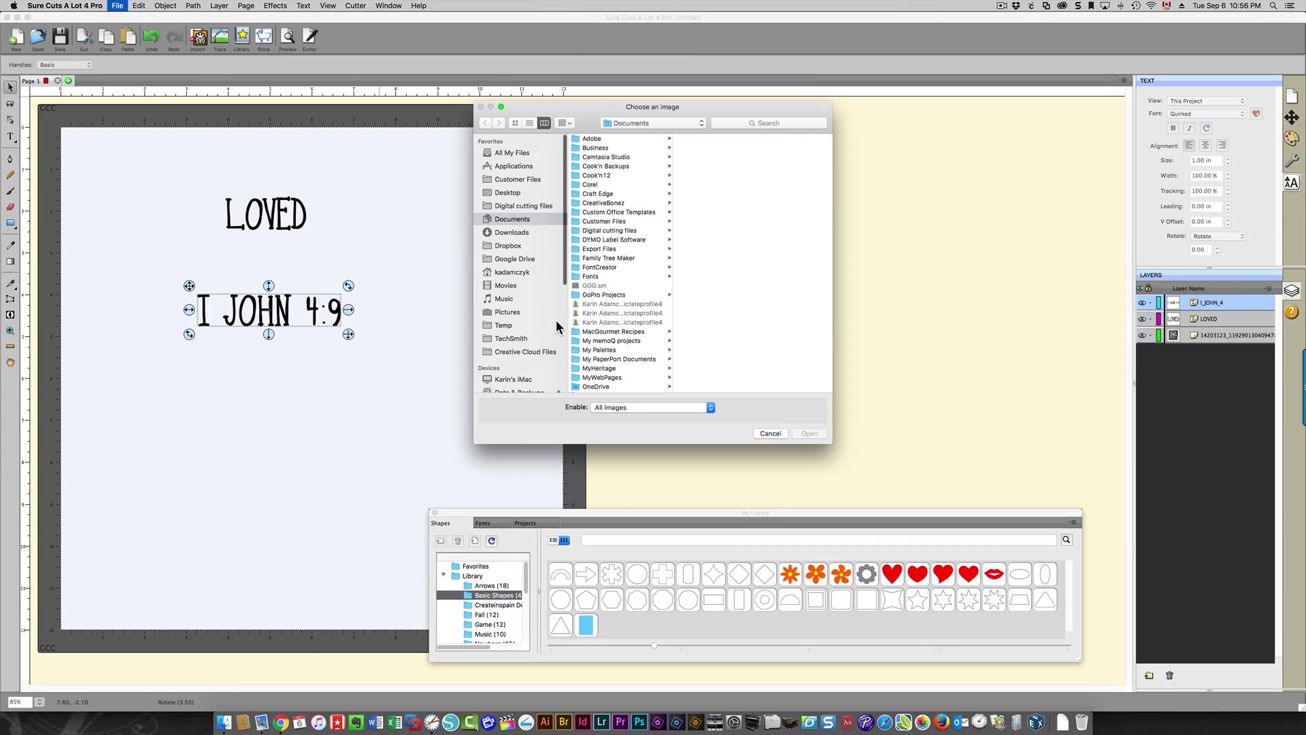
click(502, 324)
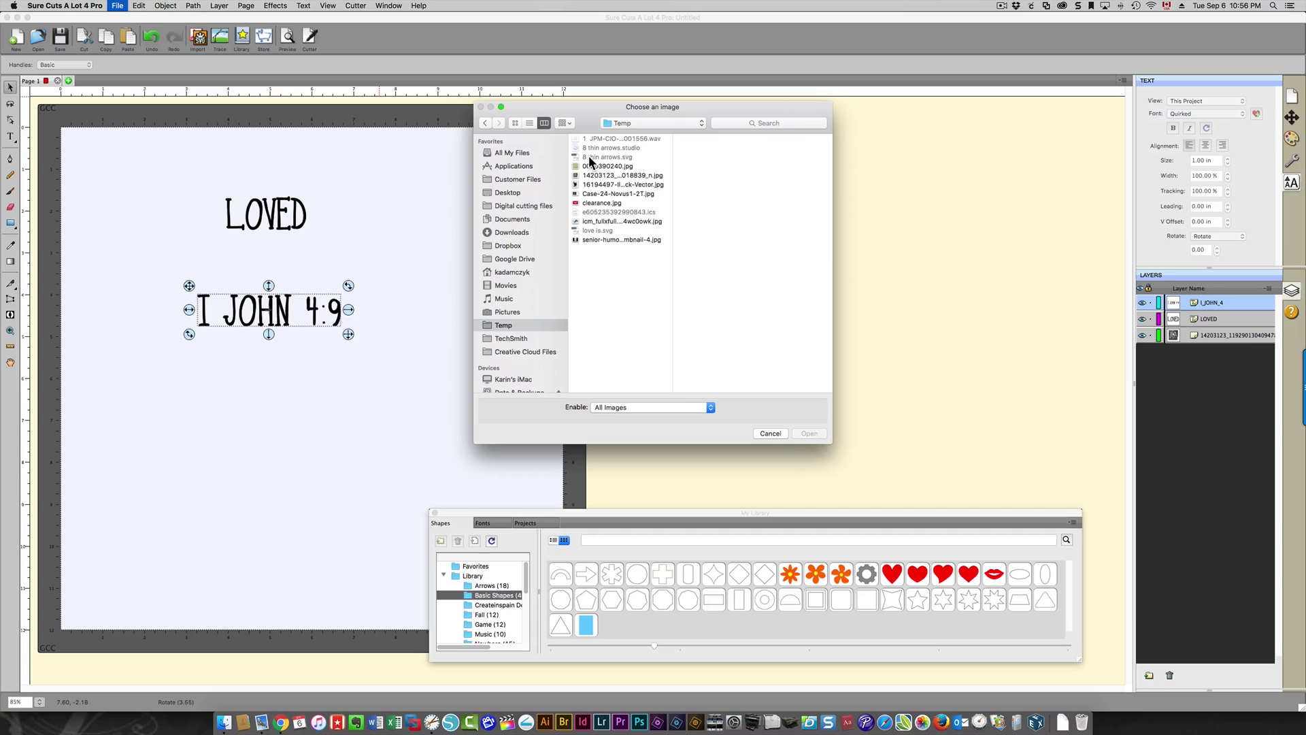
click(631, 407)
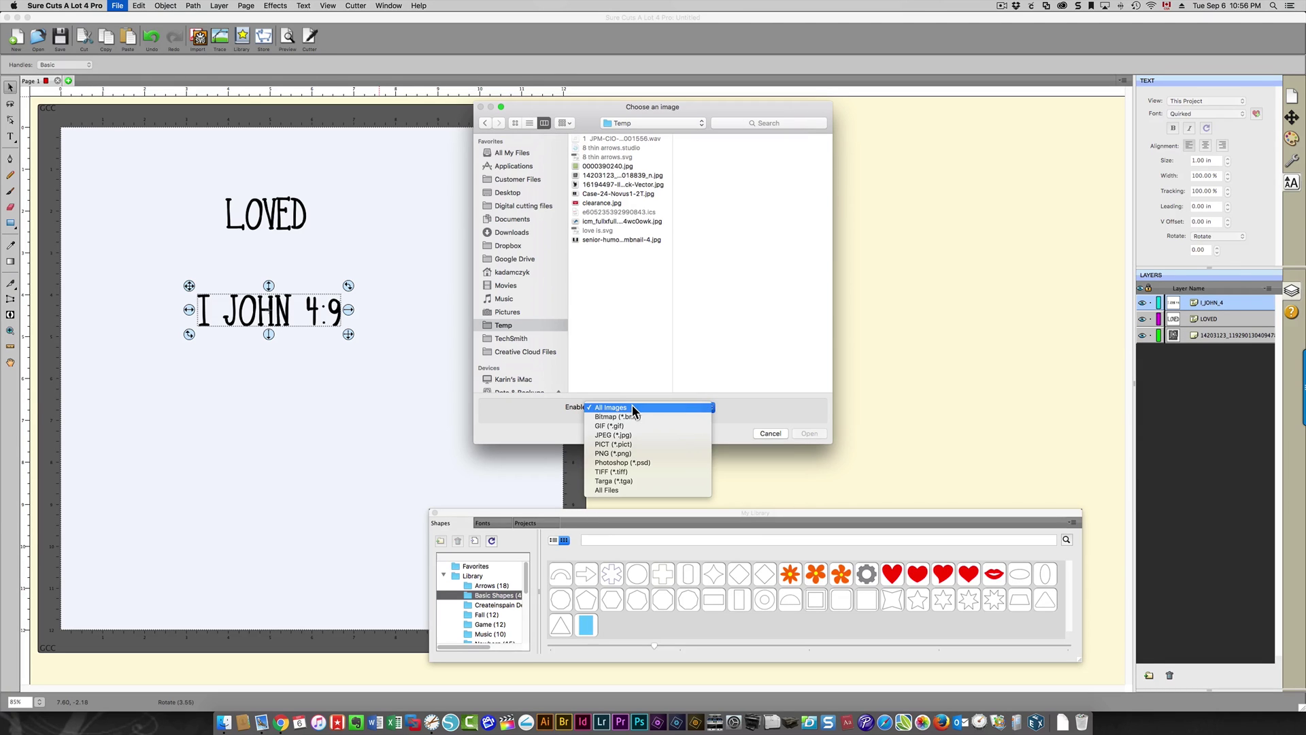
click(771, 433)
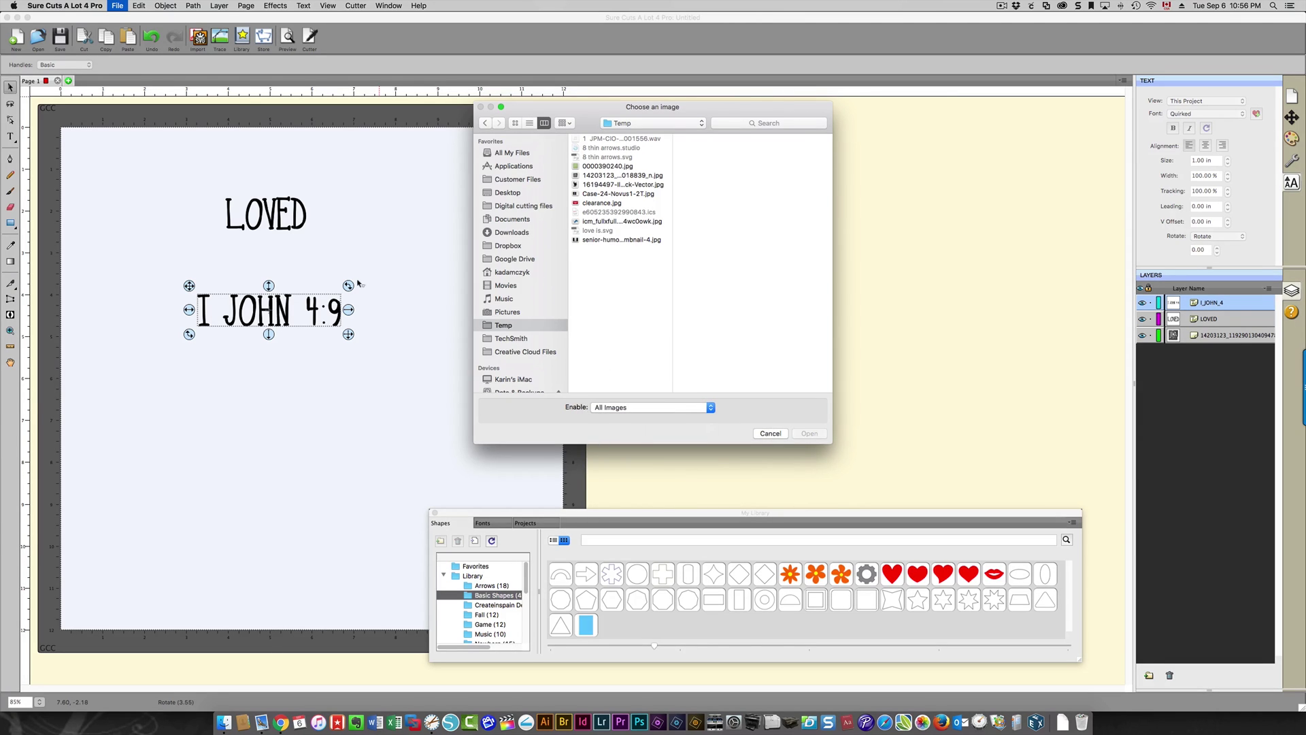
click(768, 434)
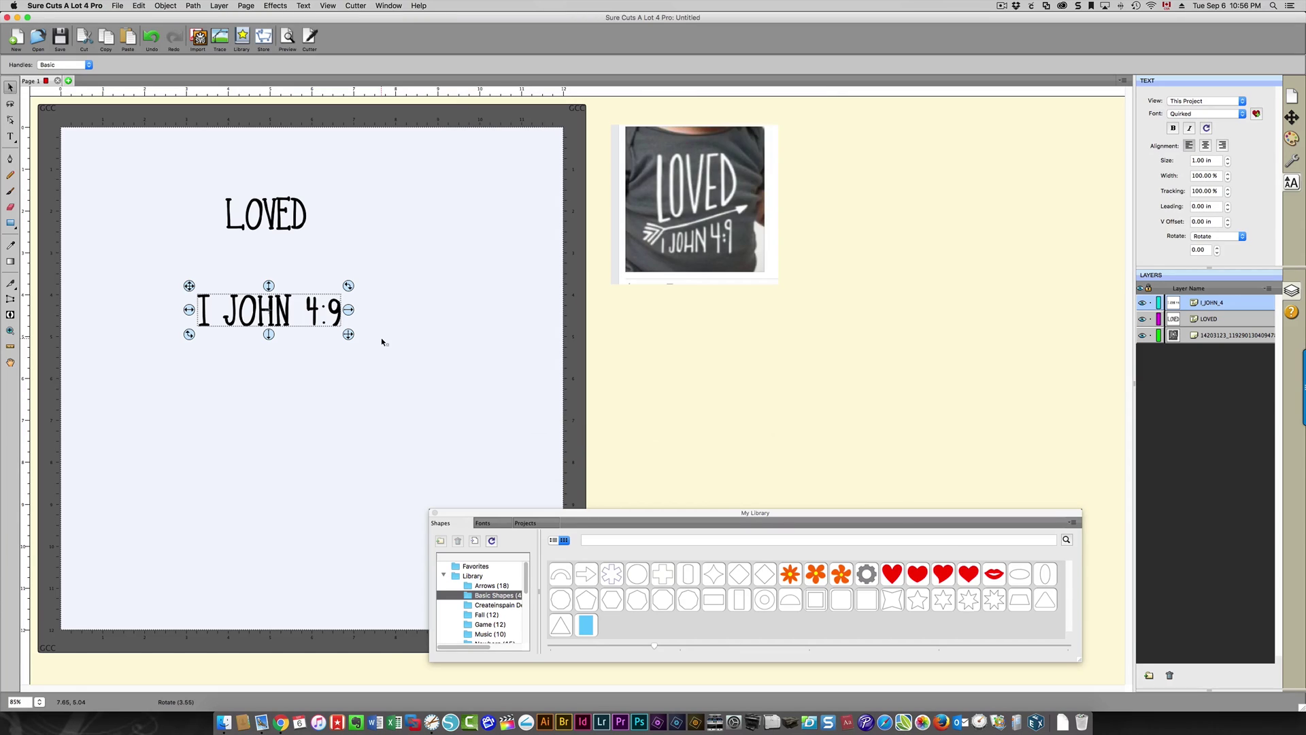
Import '8 thin arrows.svg' from the Temp folder onto the mat
click(118, 6)
click(133, 69)
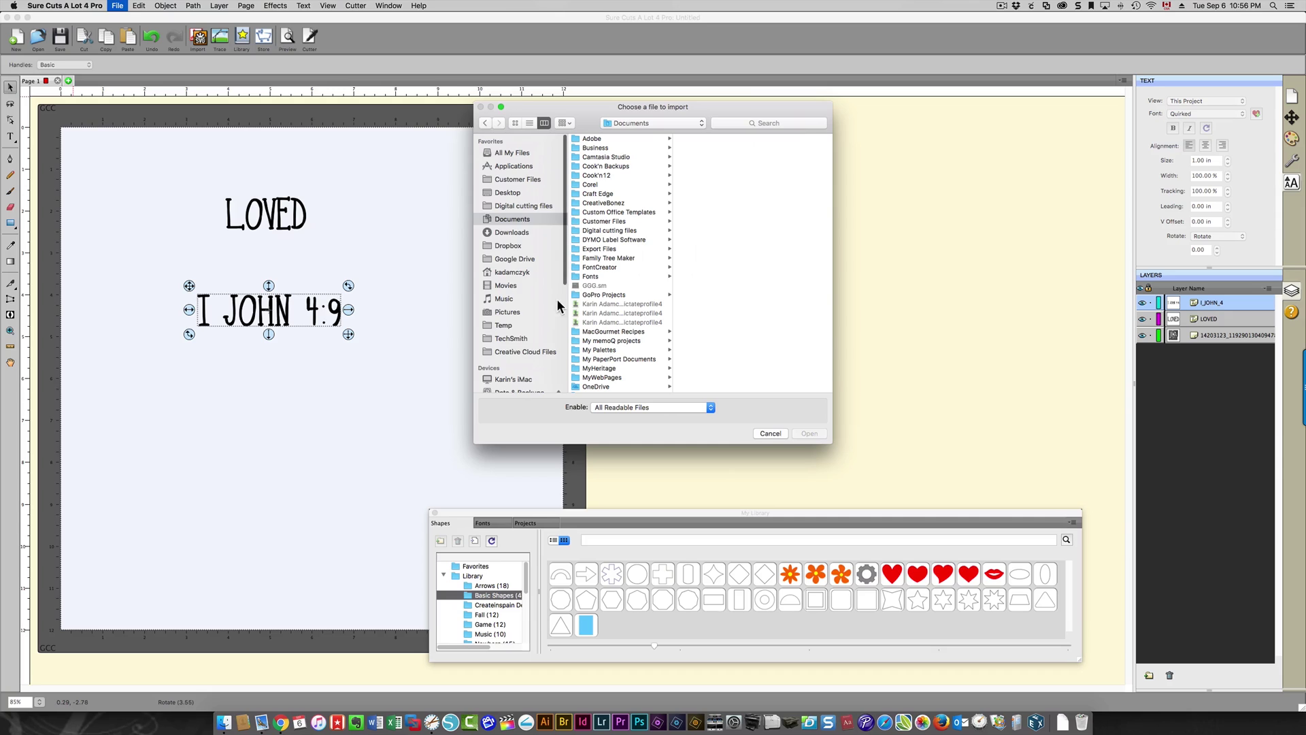
click(502, 325)
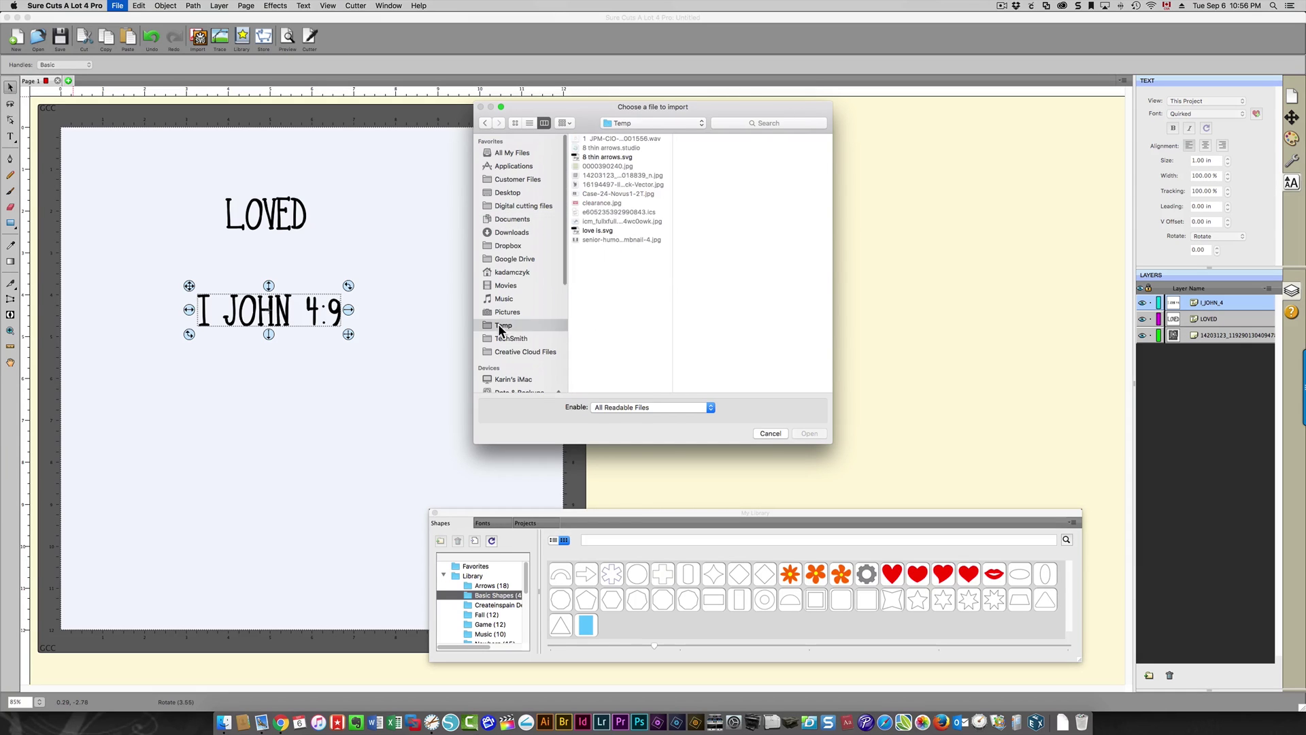
click(602, 158)
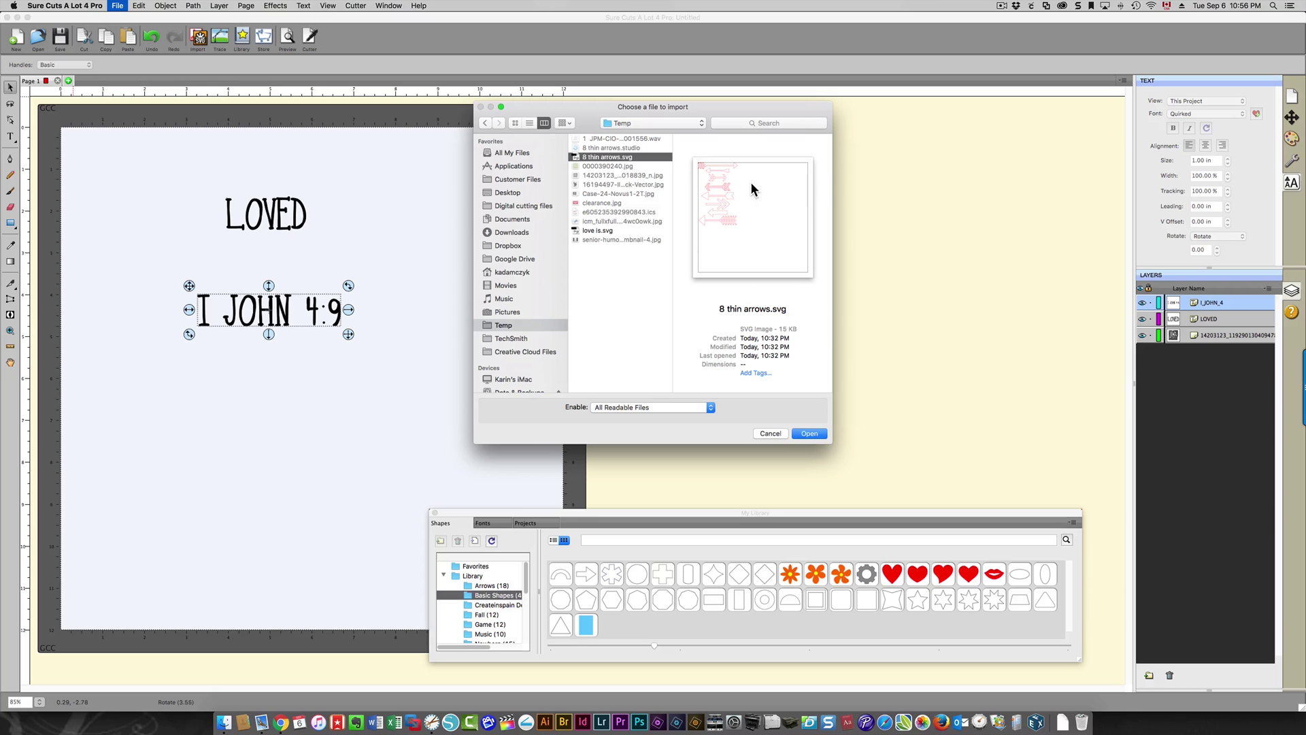
click(808, 434)
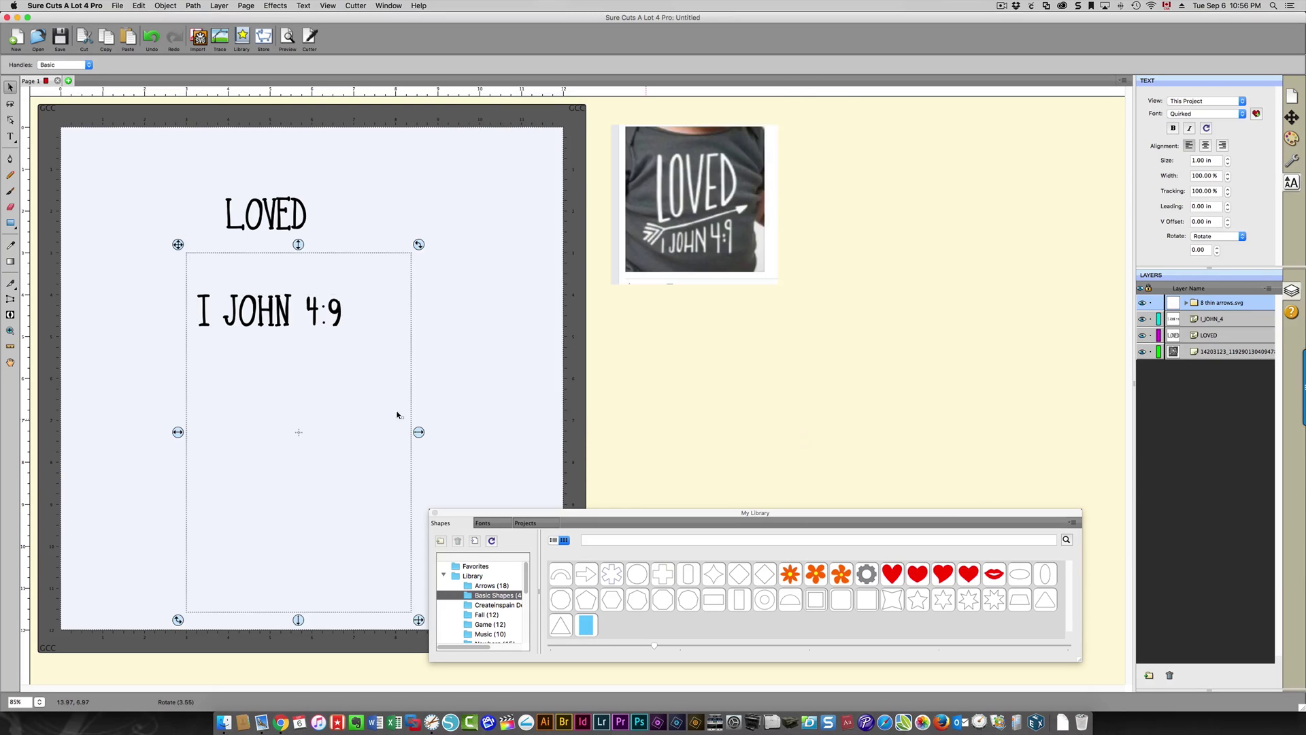
Drag the arrow set to the right side of the page and close the My Library panel
drag(319, 393, 444, 288)
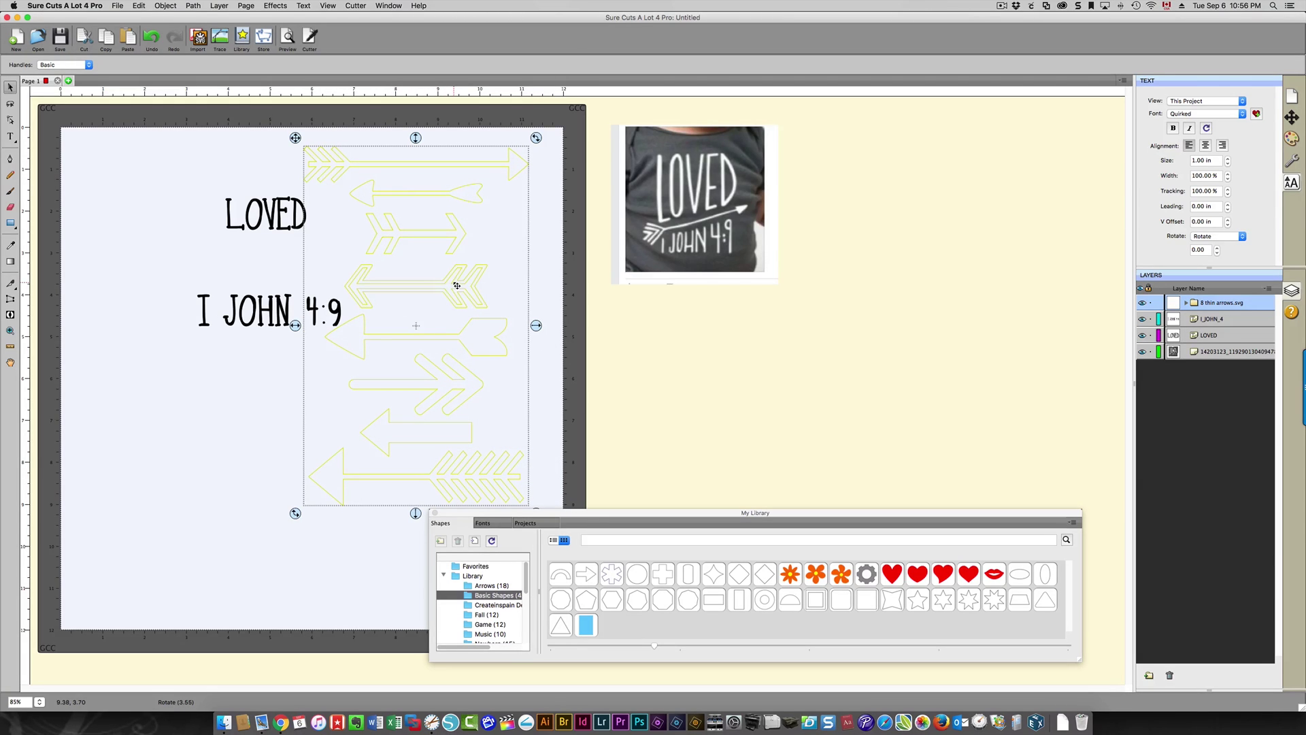
click(435, 515)
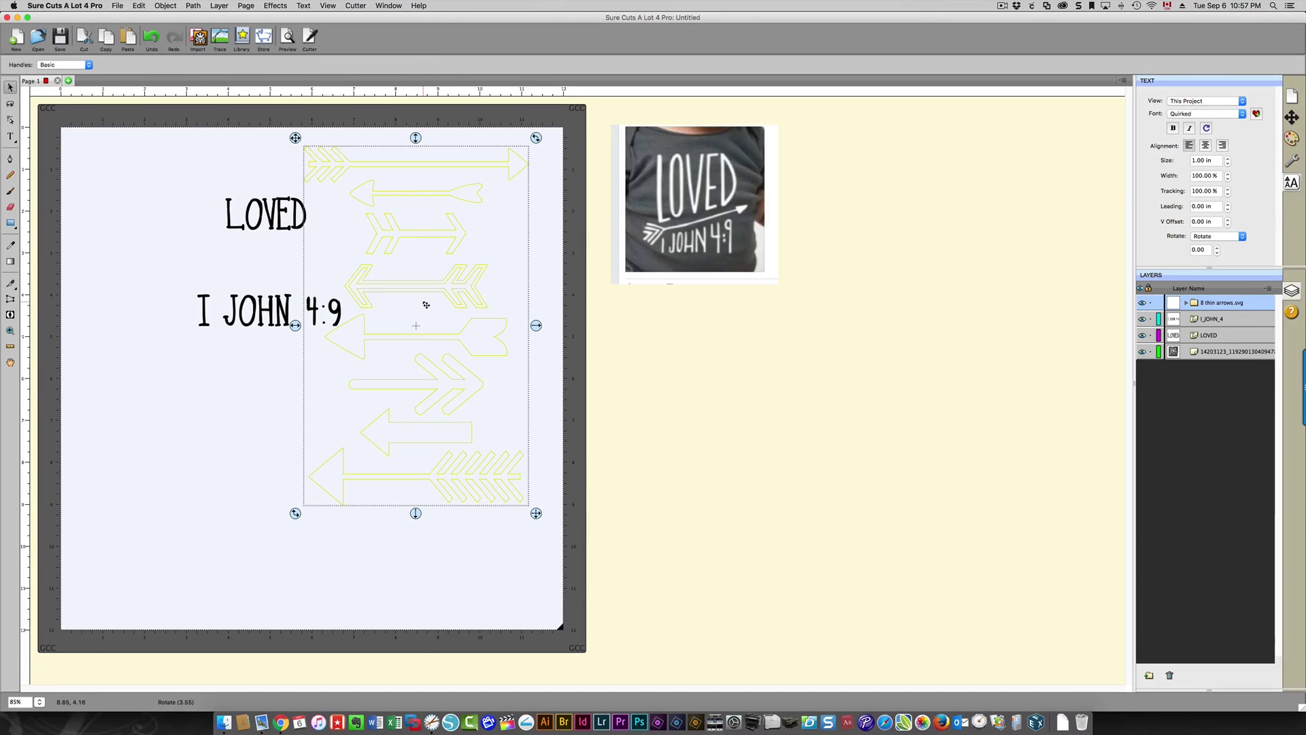
click(388, 5)
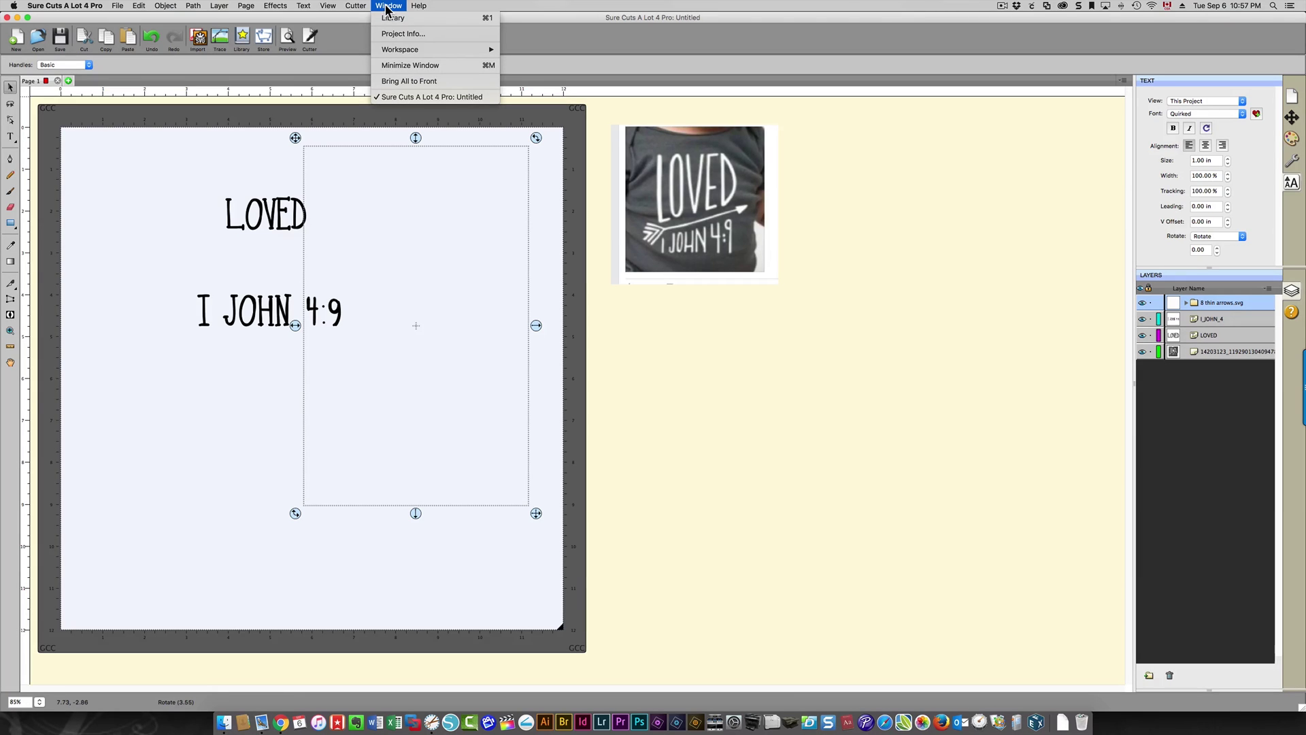
click(407, 367)
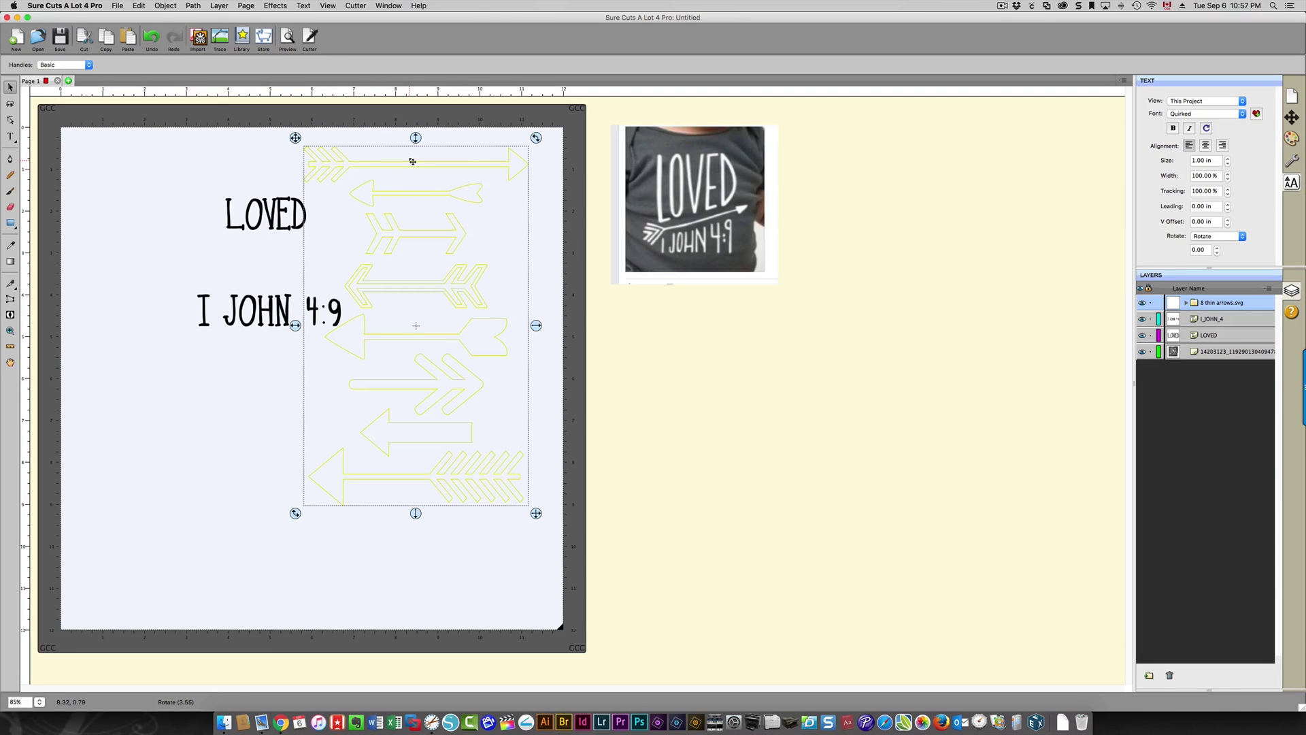
Break the arrow set apart into individual arrows, then reselect all of them together
right_click(447, 279)
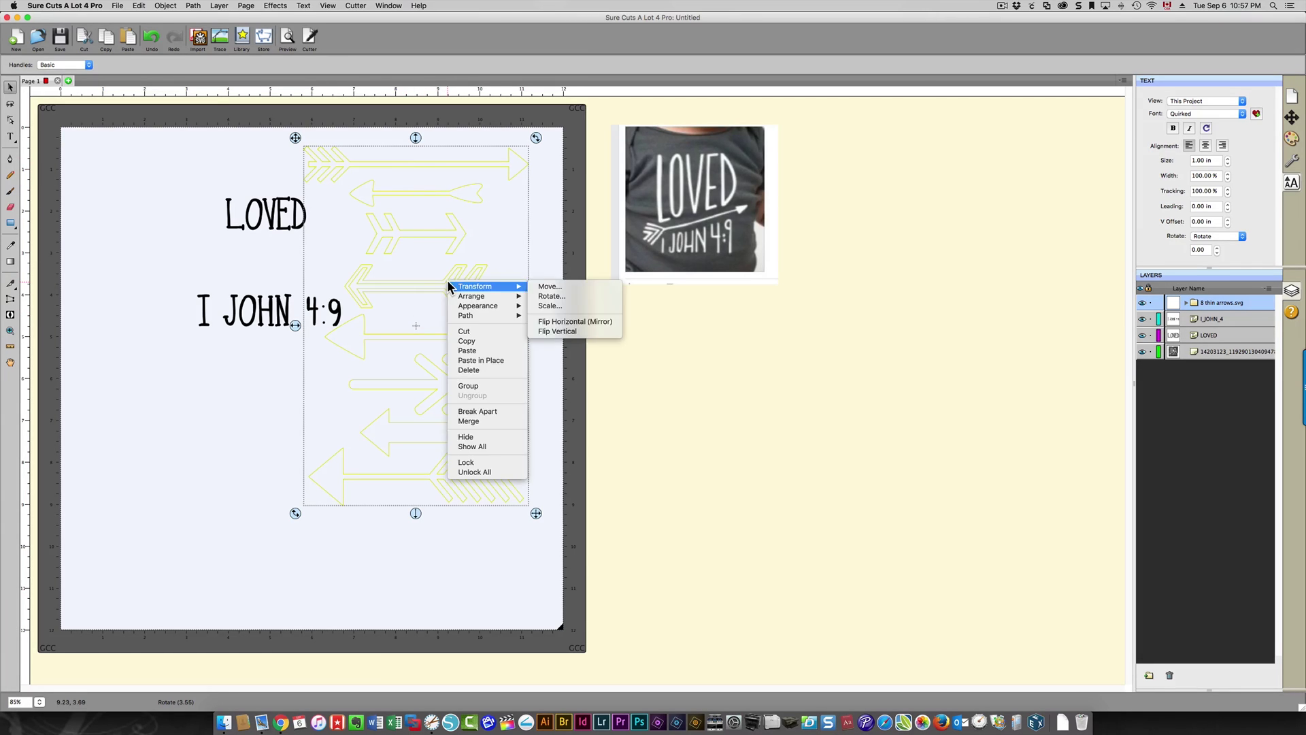
click(501, 412)
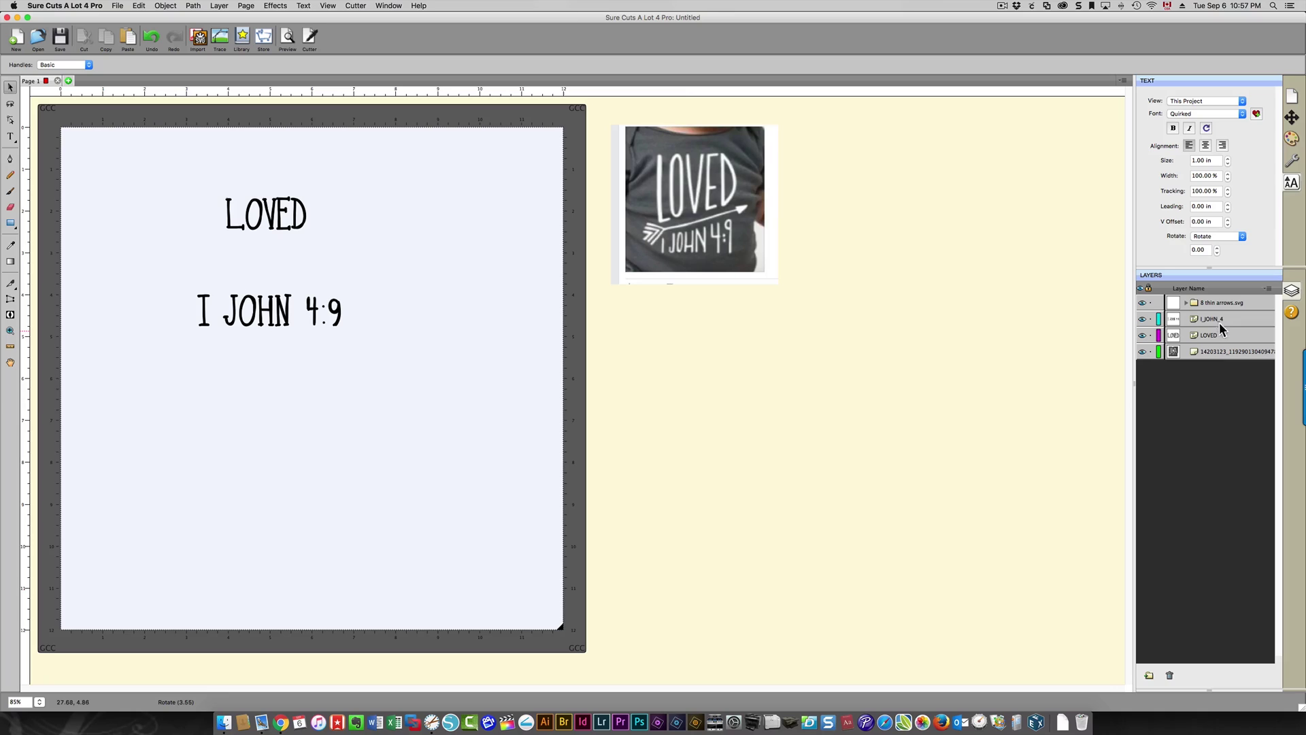
click(1186, 303)
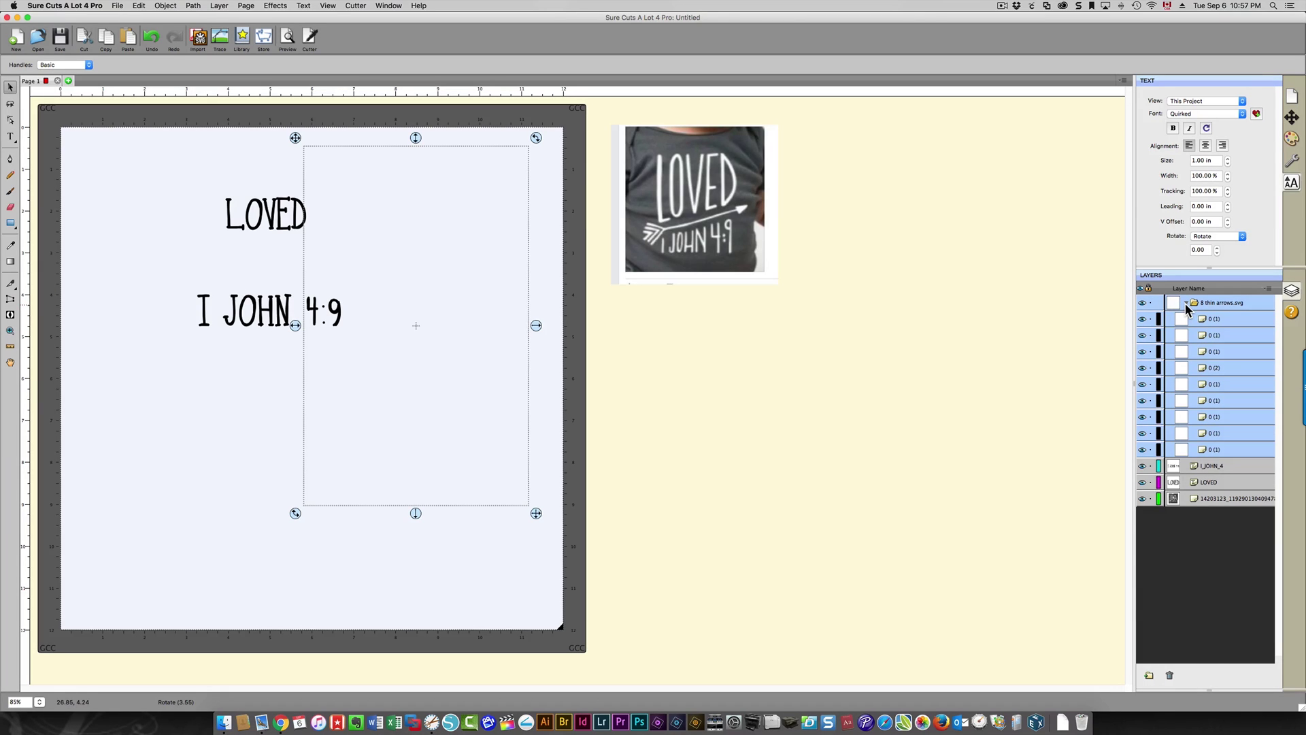
click(1232, 322)
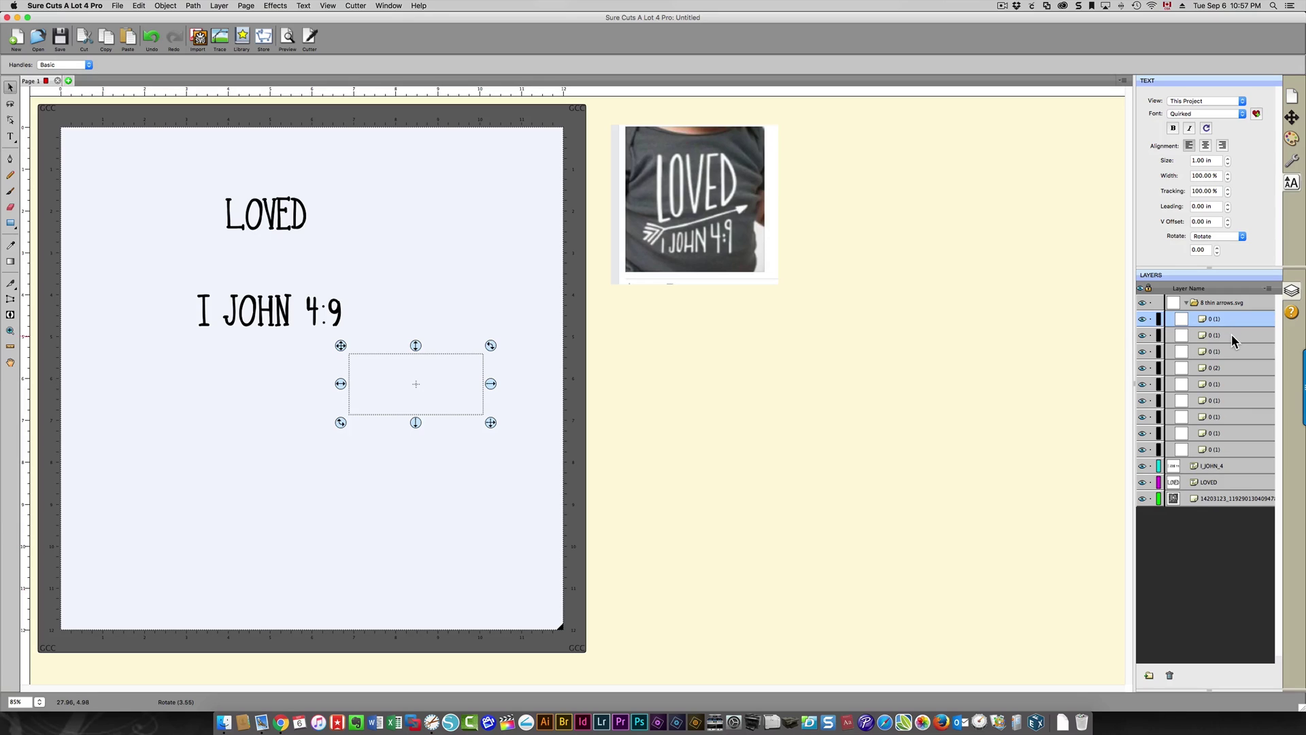
click(1231, 334)
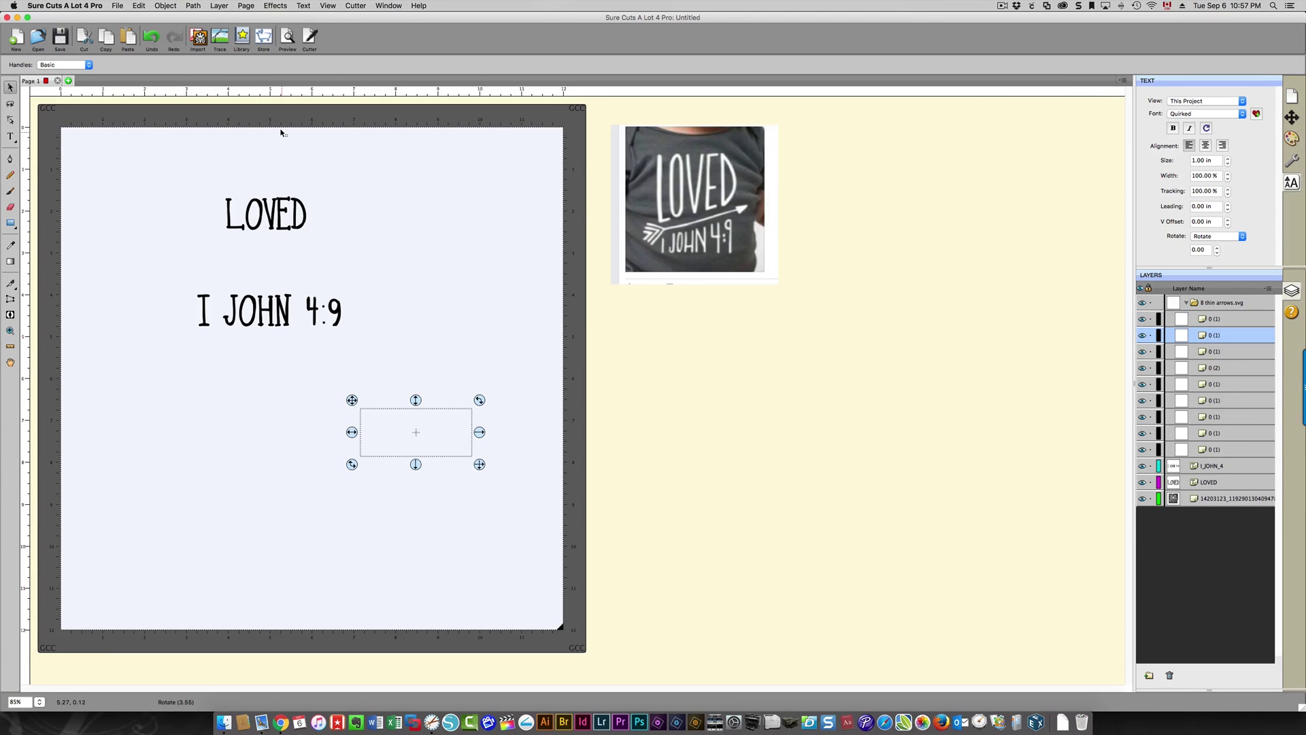
drag(280, 129, 589, 563)
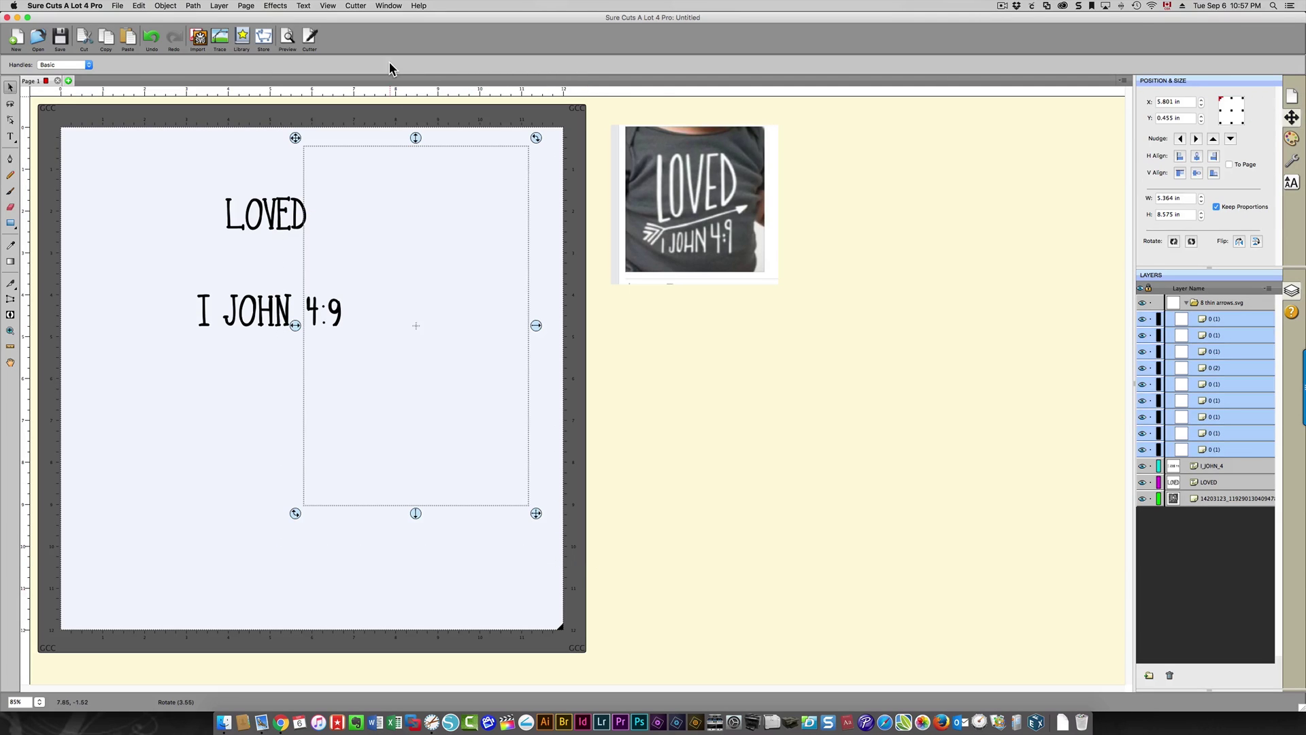
Give all arrows an orange Color fill and a Color stroke, then deselect them
click(1292, 138)
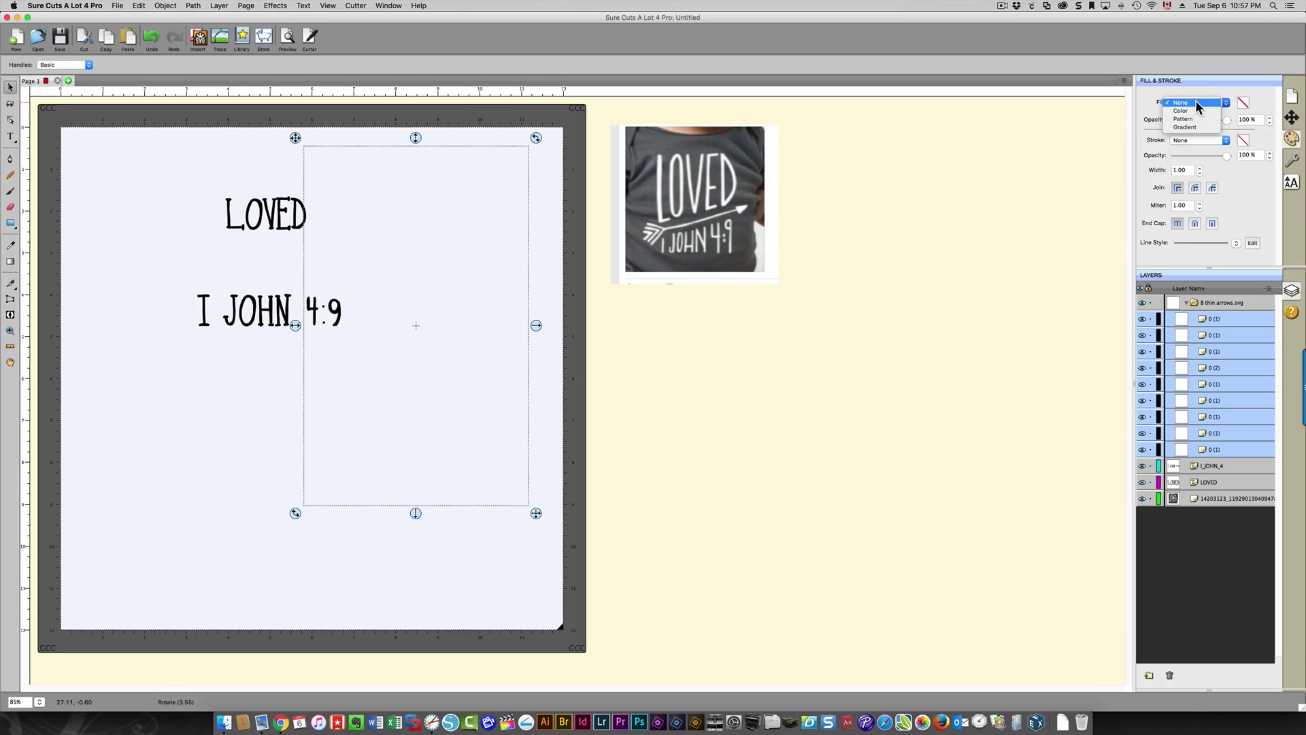
click(1190, 110)
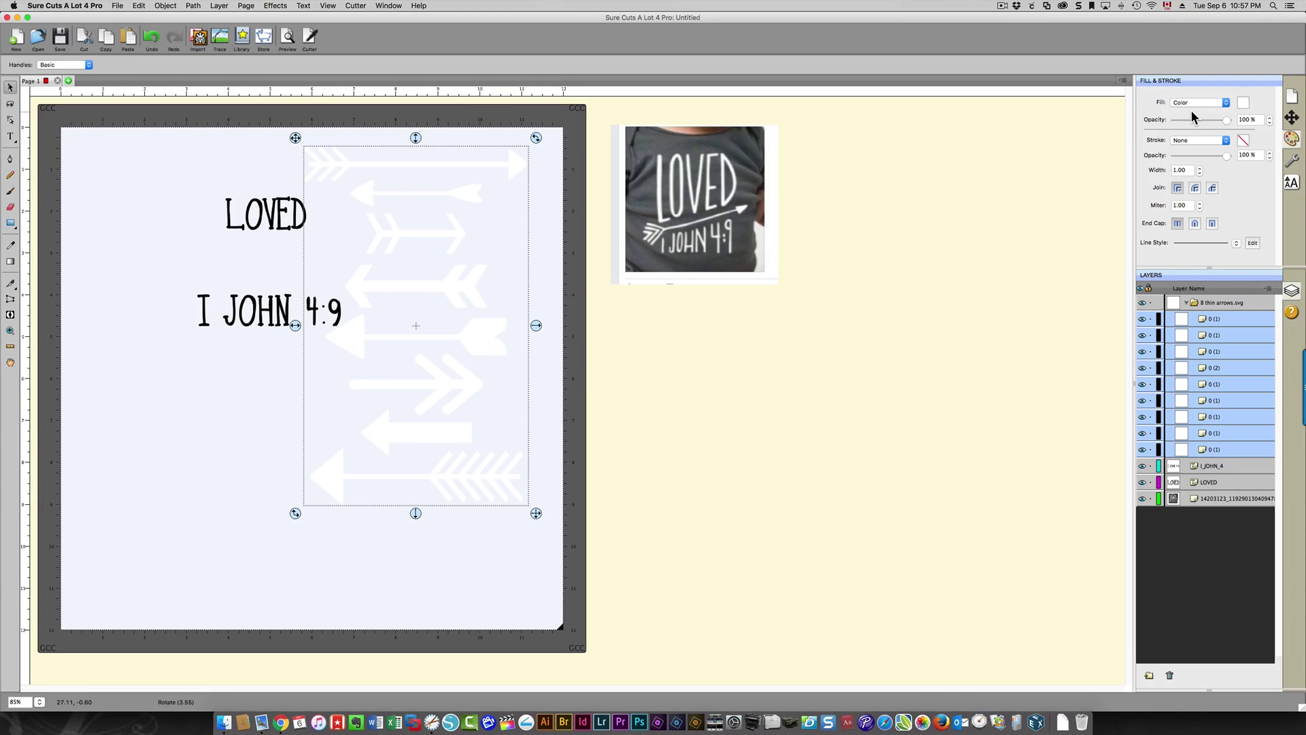
click(1198, 149)
click(1243, 103)
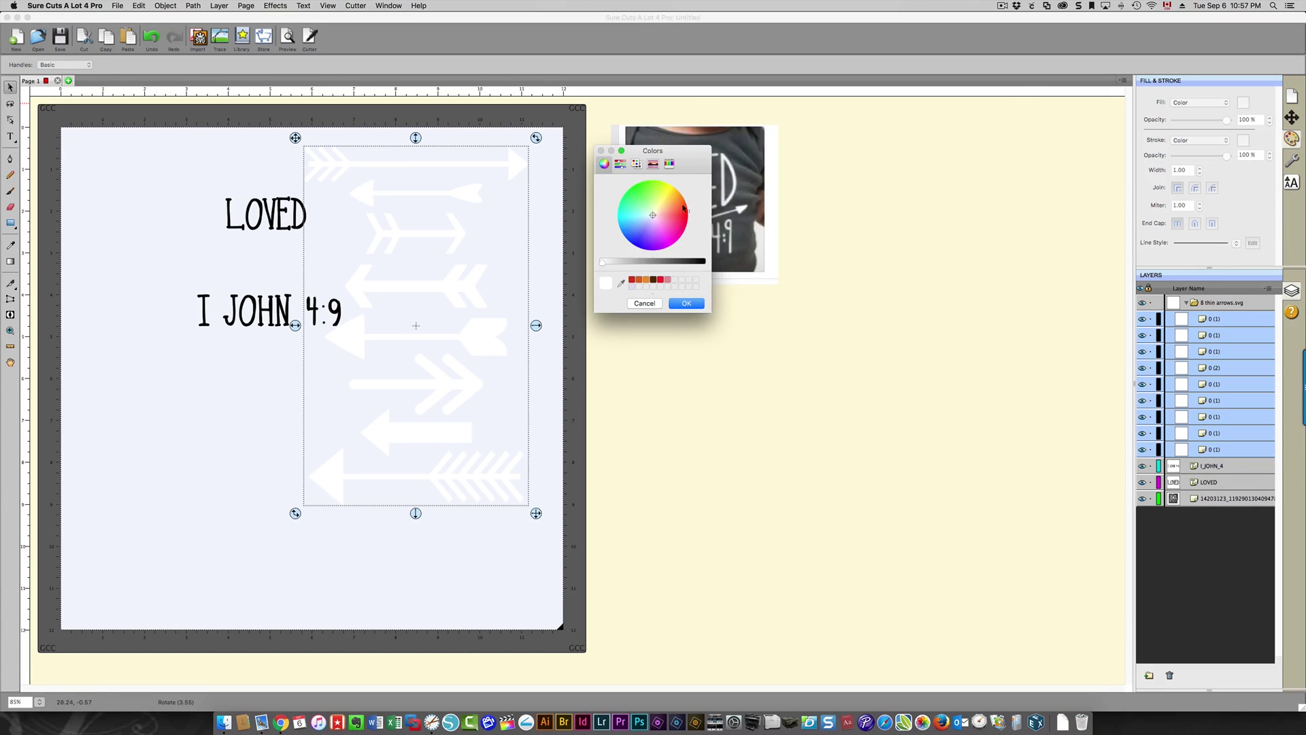
click(683, 209)
click(685, 303)
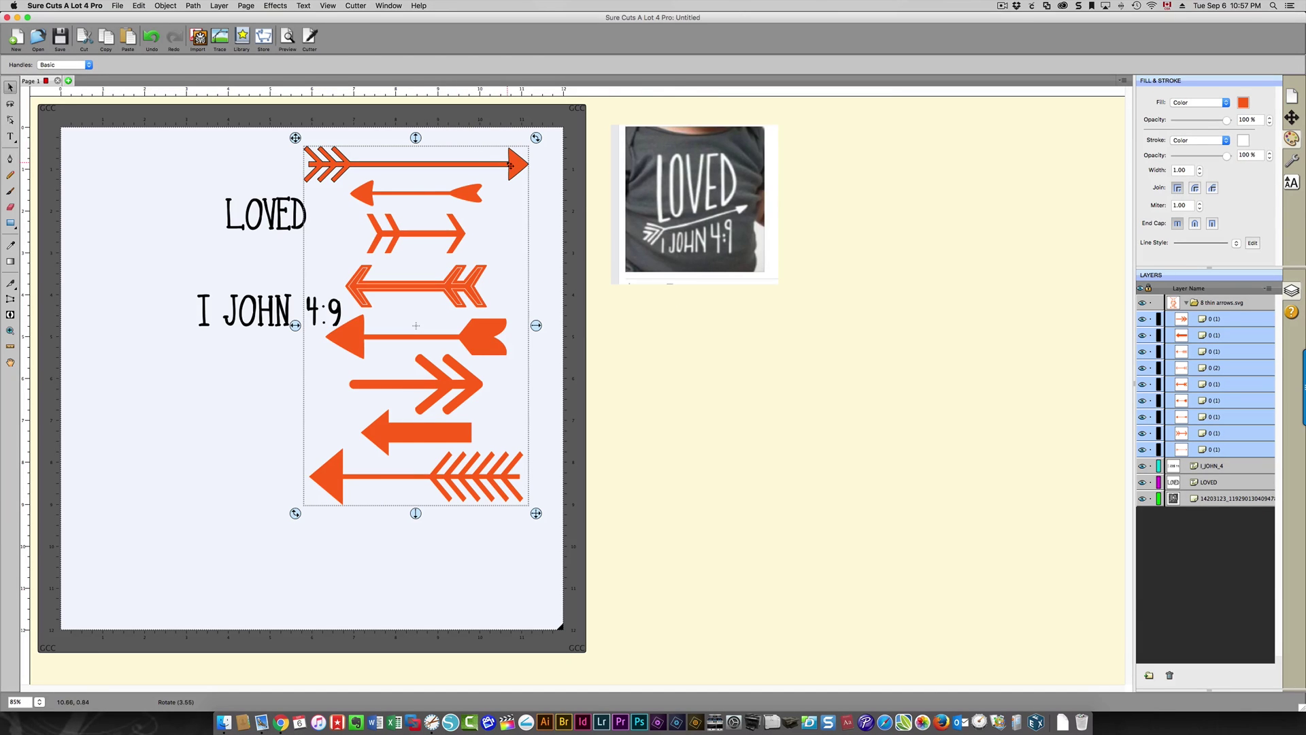
click(406, 483)
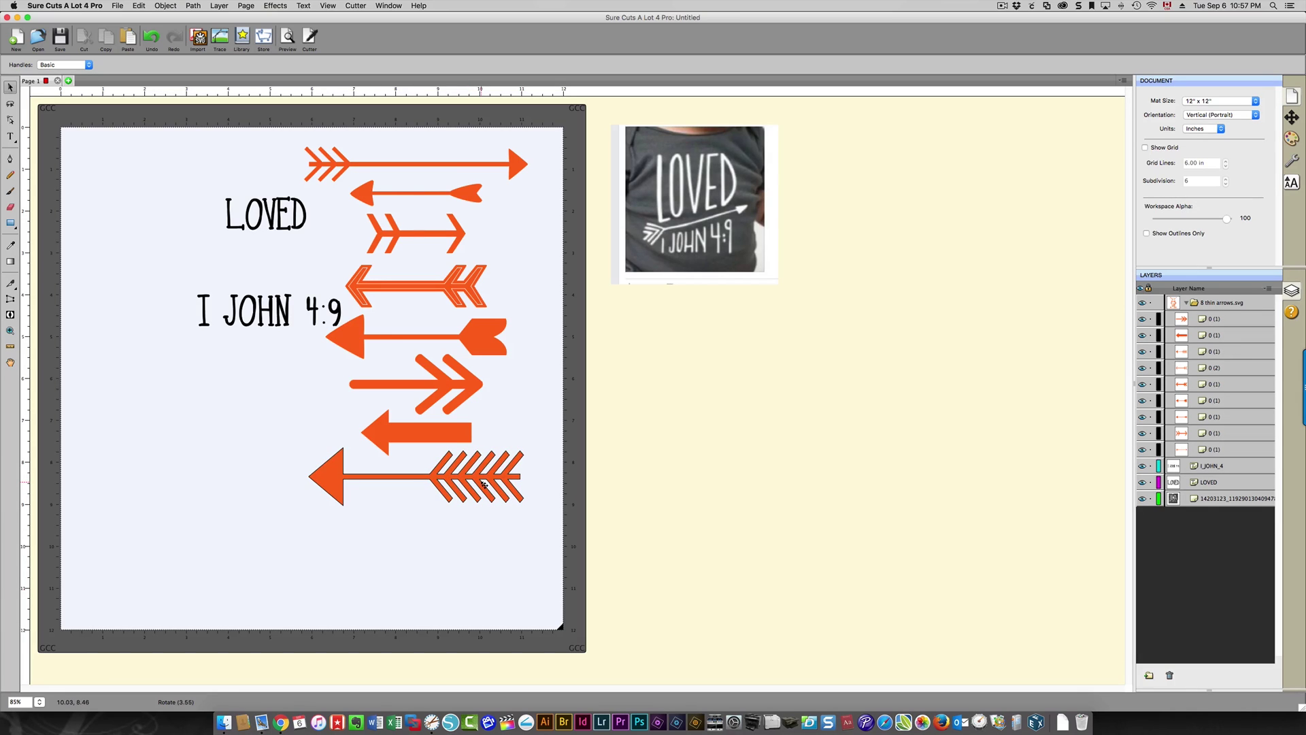
Delete every arrow except the long triple-fletched top one, then drag it down toward the verse
click(481, 480)
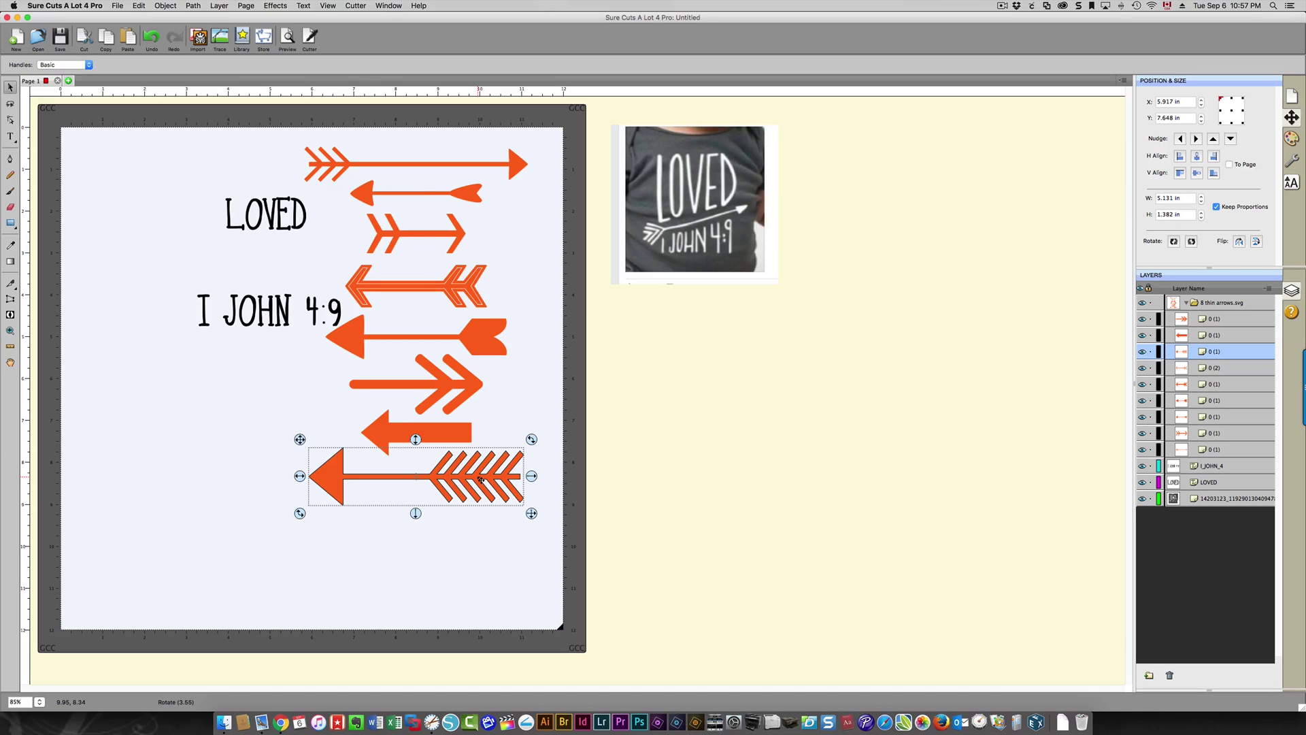
key(Delete)
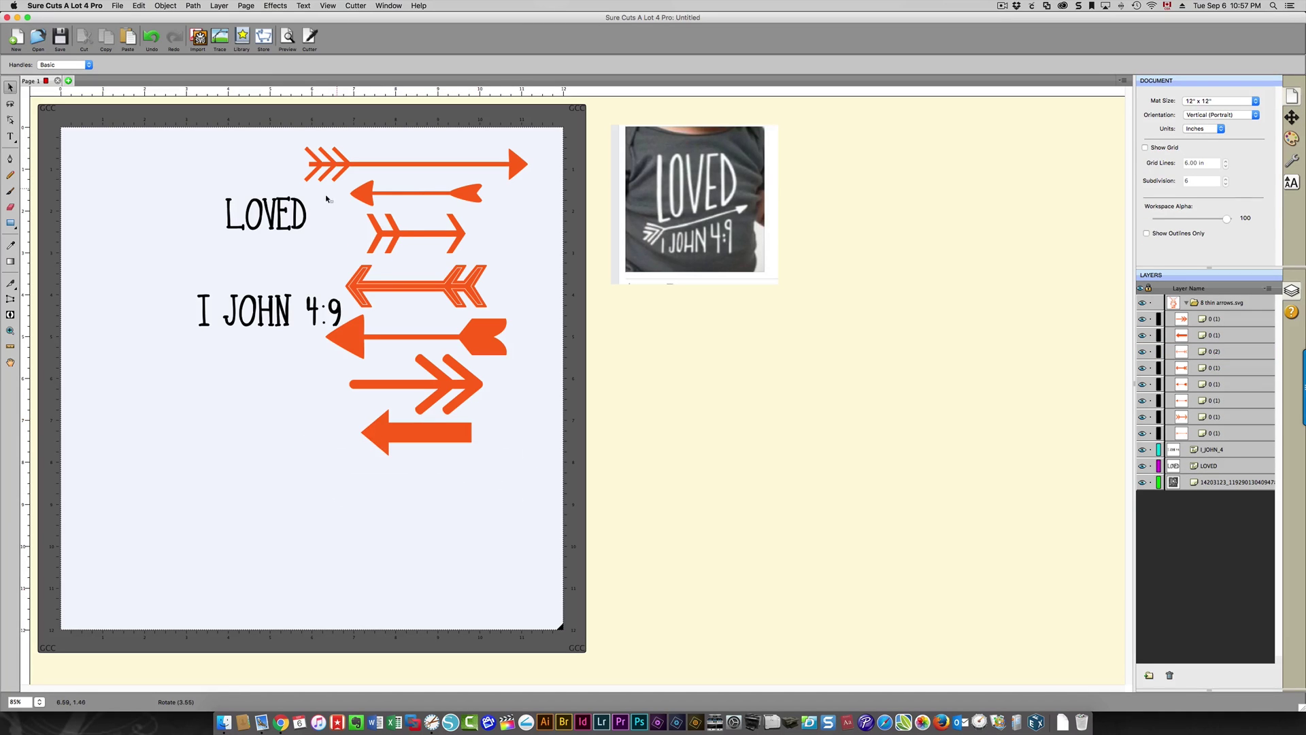
drag(329, 182, 535, 480)
key(Delete)
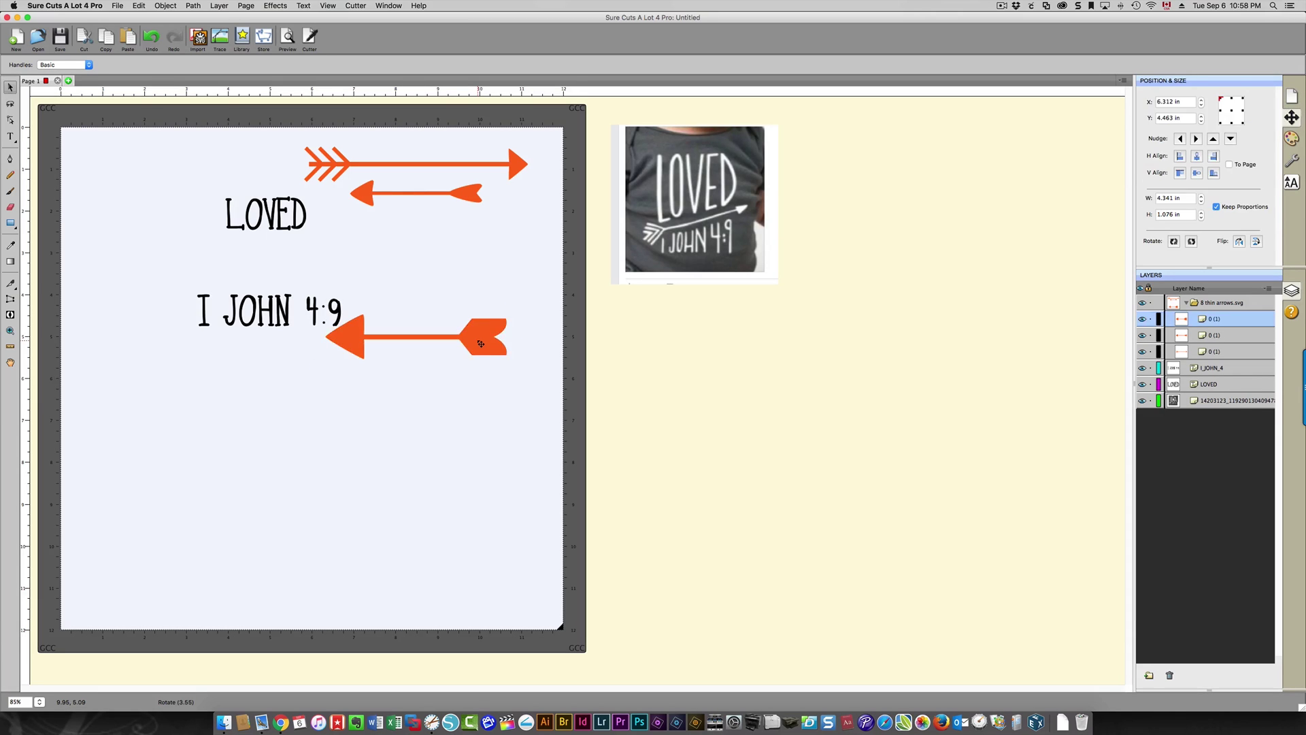
click(480, 344)
key(Delete)
click(460, 194)
key(Delete)
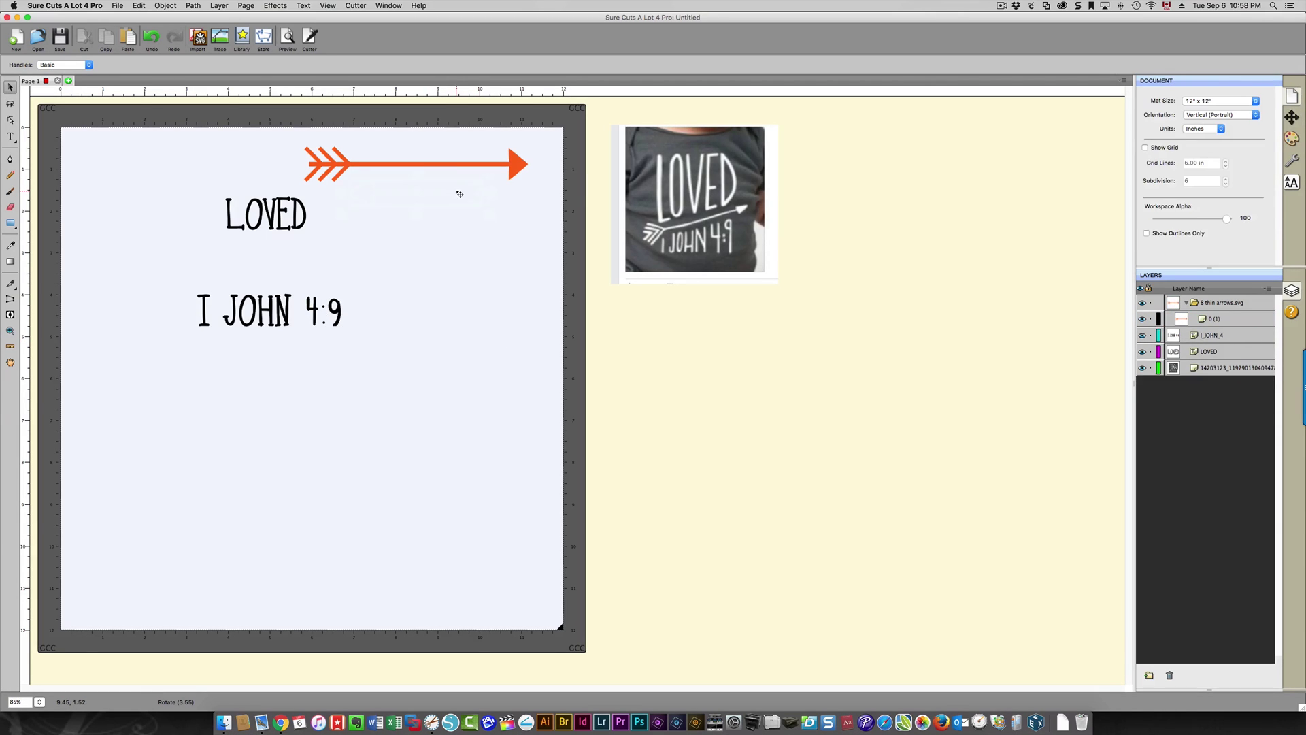
click(513, 175)
drag(513, 174, 383, 407)
Drop I JOHN 4:9 to the page bottom, then raise the arrow under LOVED and tilt it upward
drag(273, 310, 317, 535)
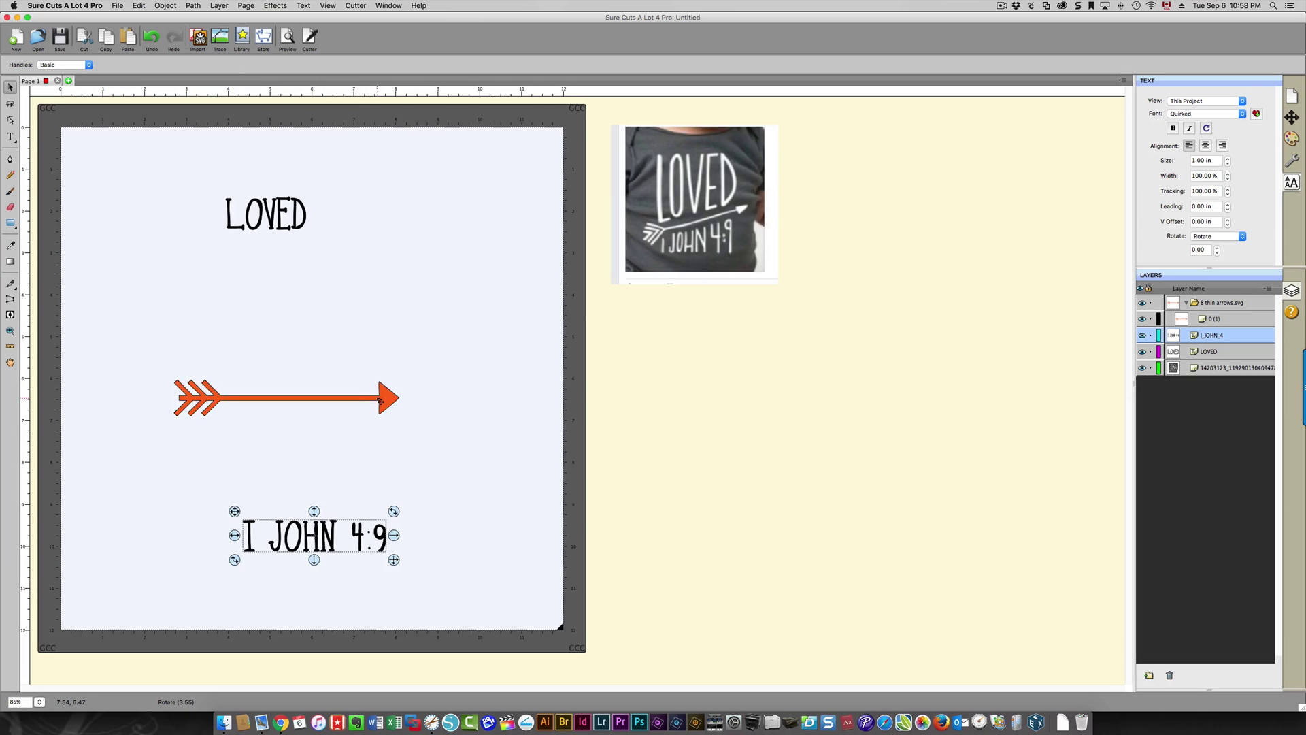
drag(381, 401, 407, 266)
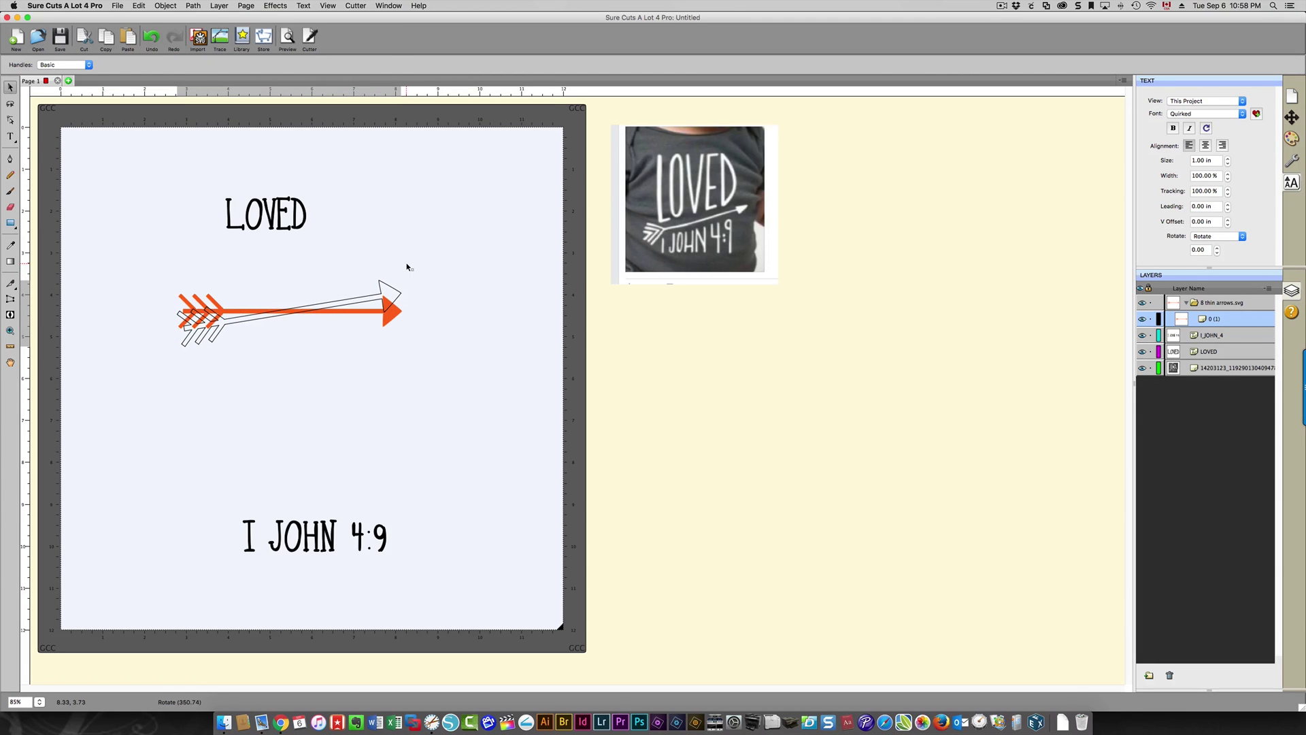
drag(407, 267, 407, 270)
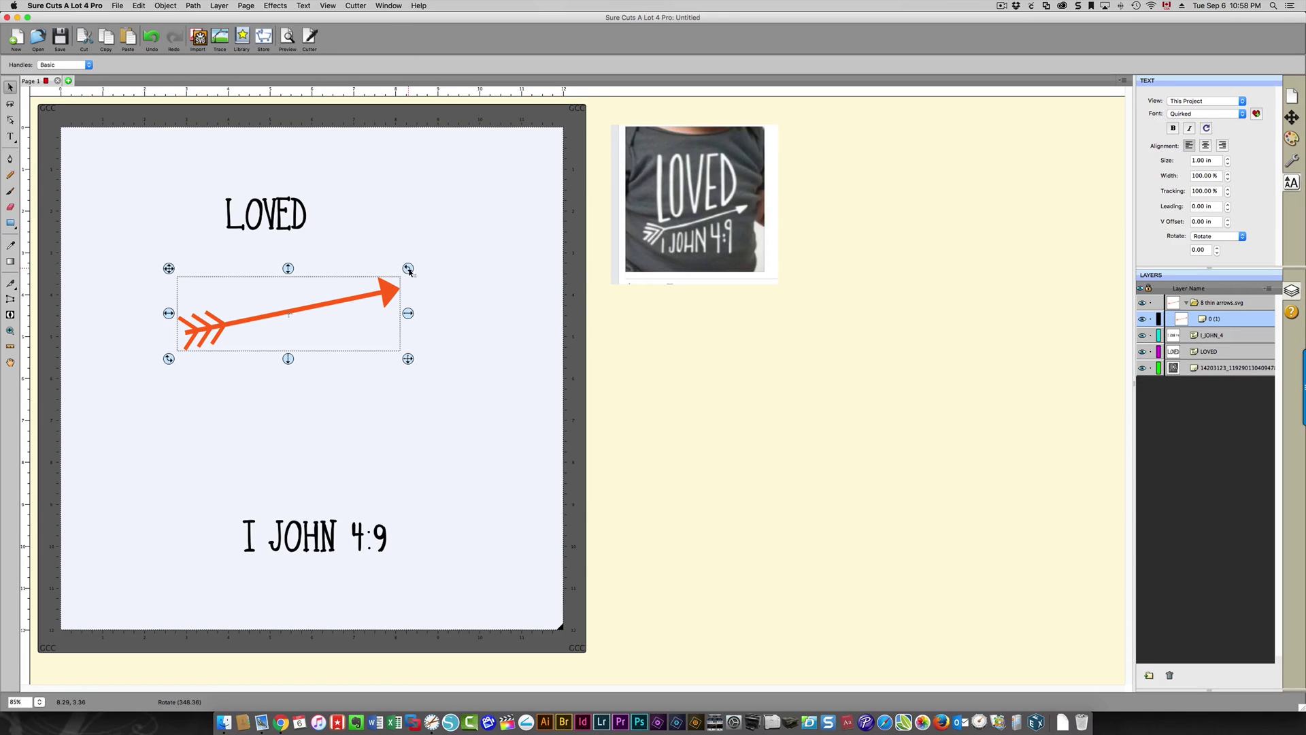
drag(409, 270, 408, 277)
drag(259, 224, 381, 282)
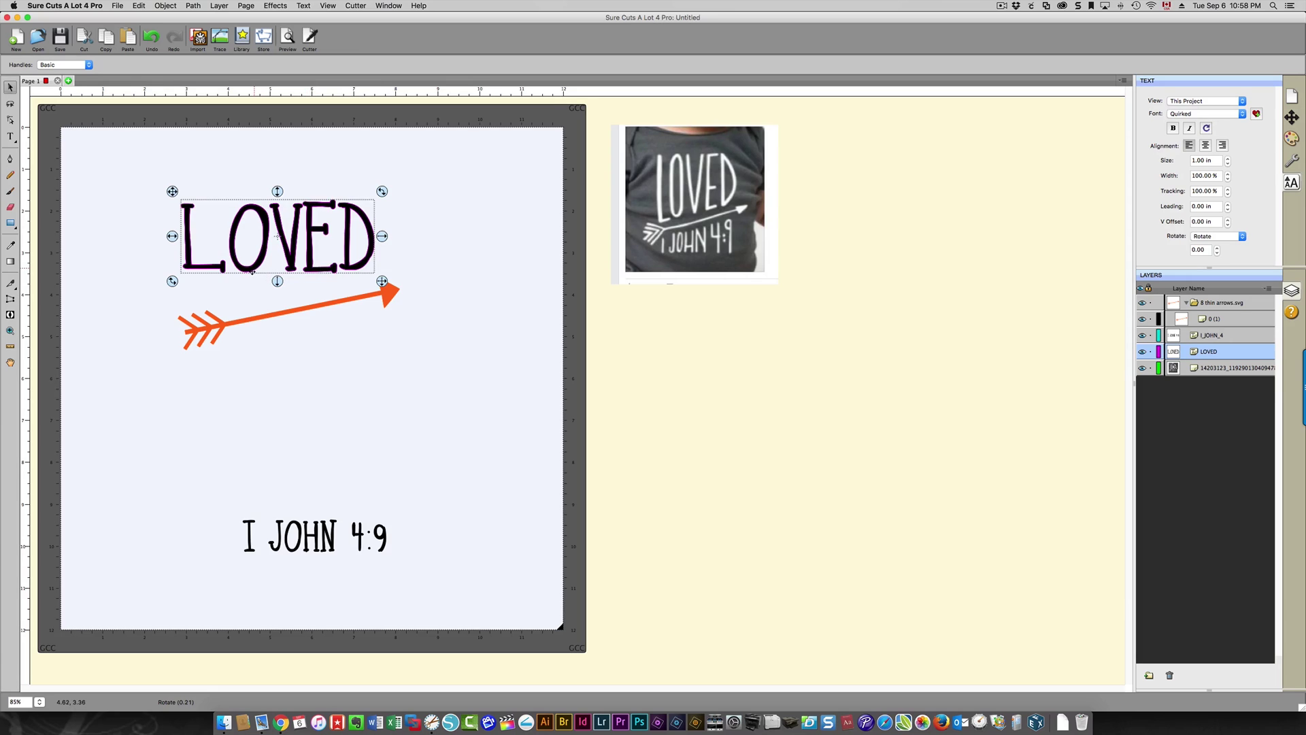
Scale LOVED up from its corner handle so the word spans above the orange arrow
drag(257, 273, 259, 274)
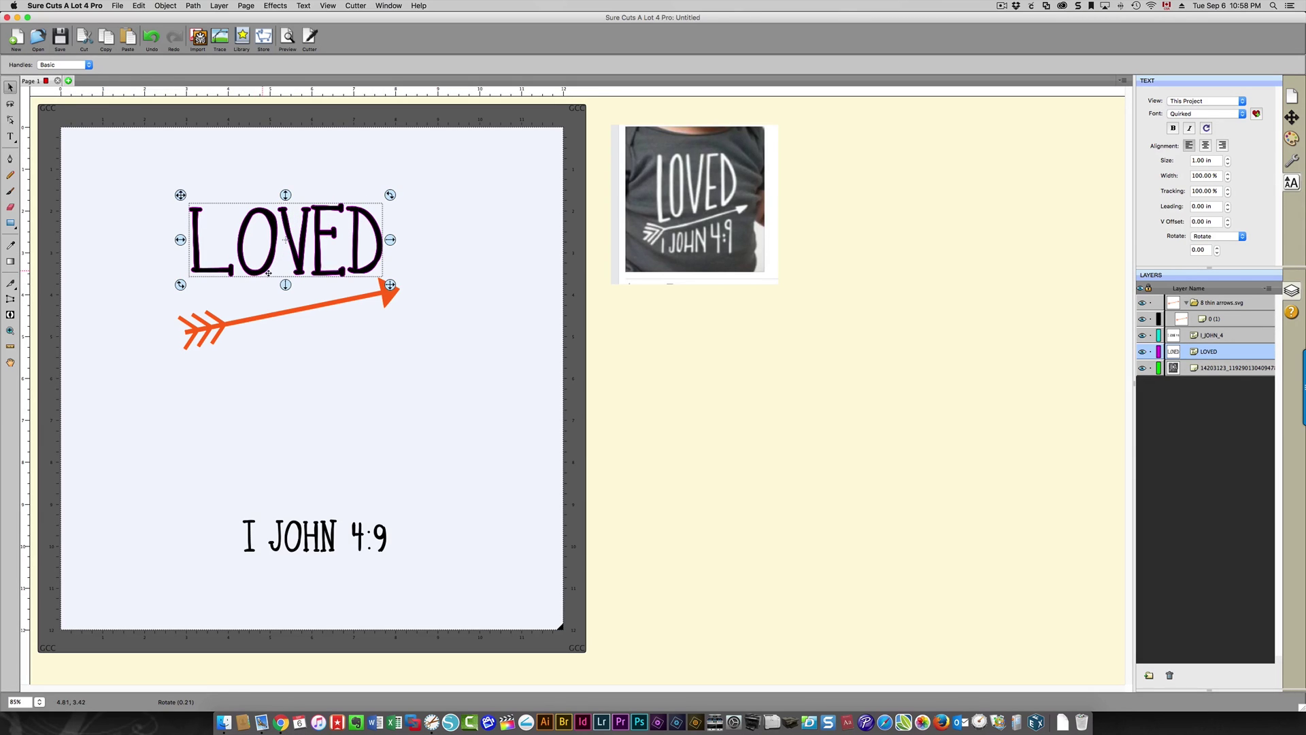
click(10, 300)
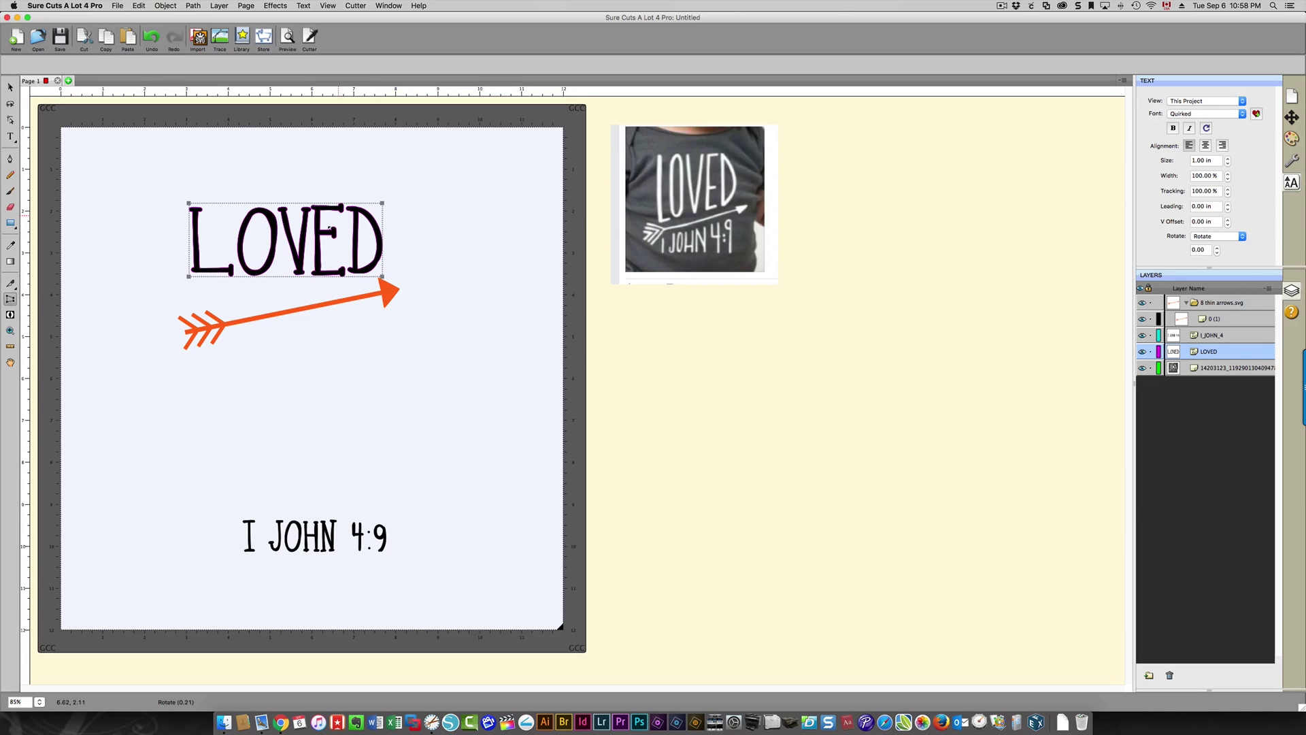
drag(314, 235, 247, 202)
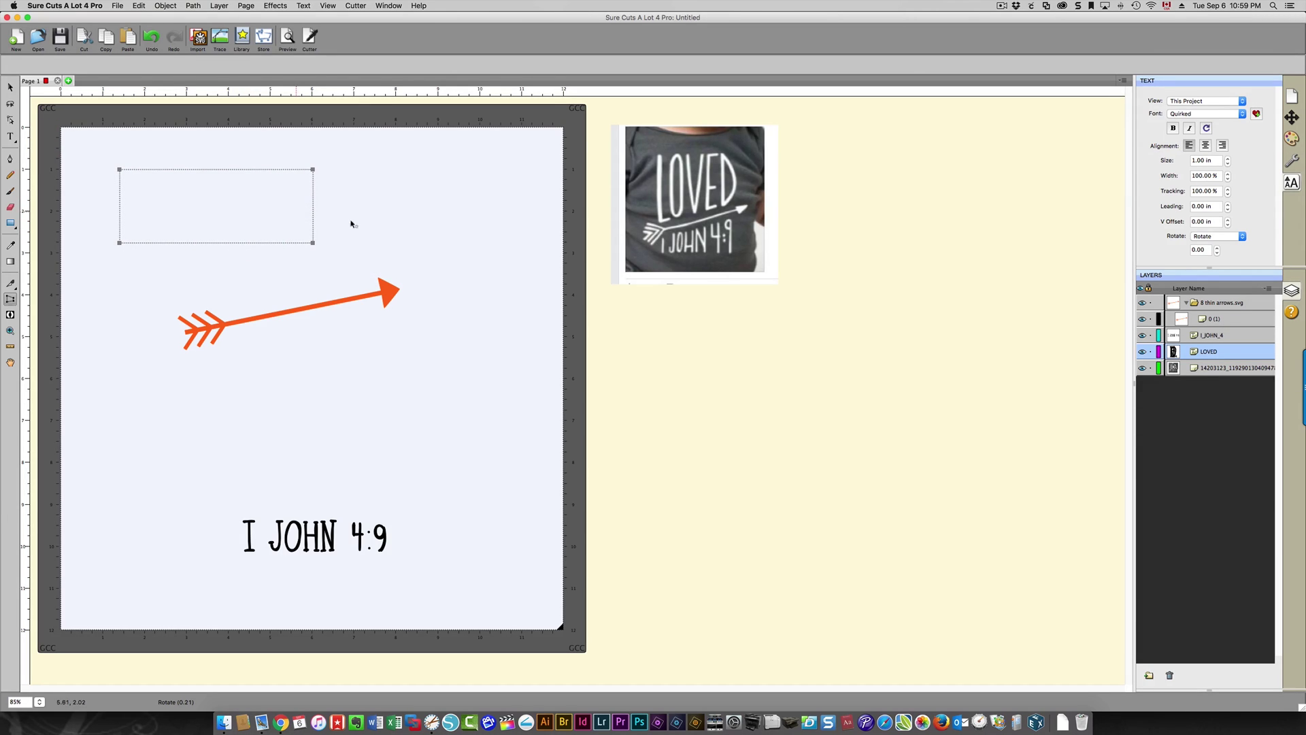
click(320, 216)
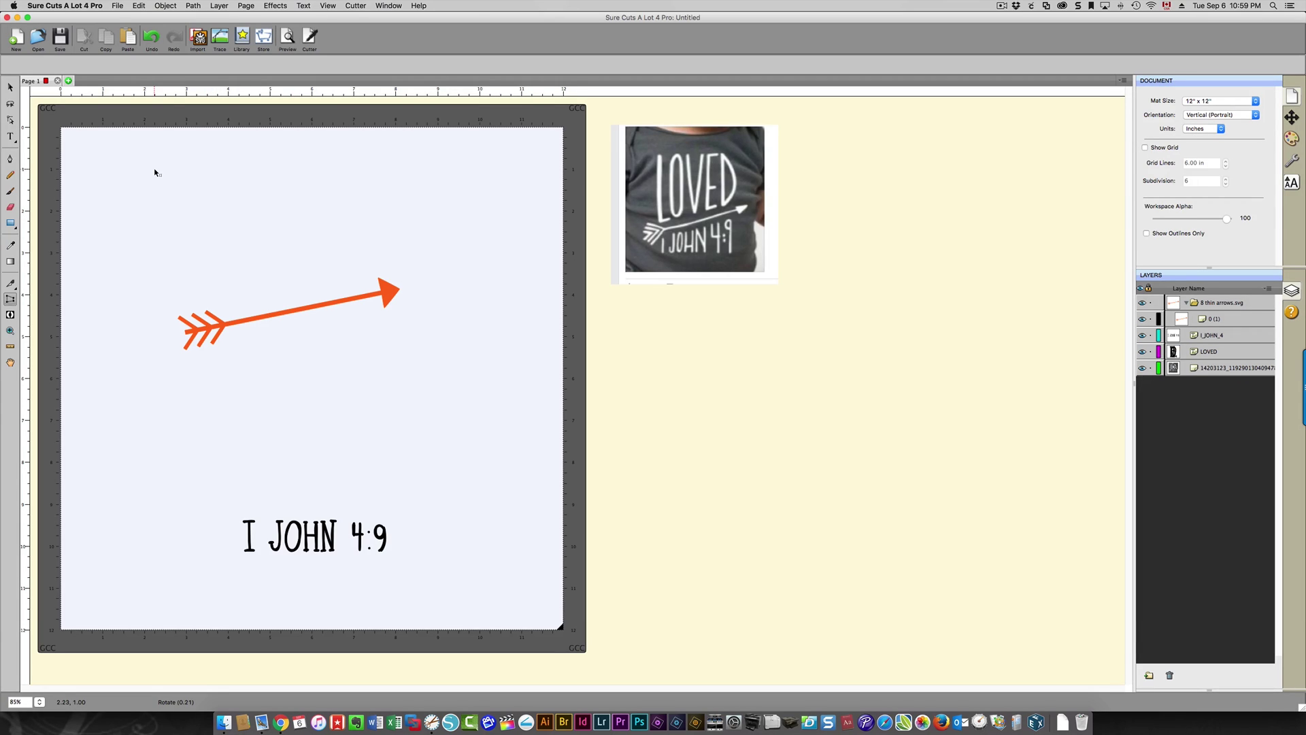
key(super+z)
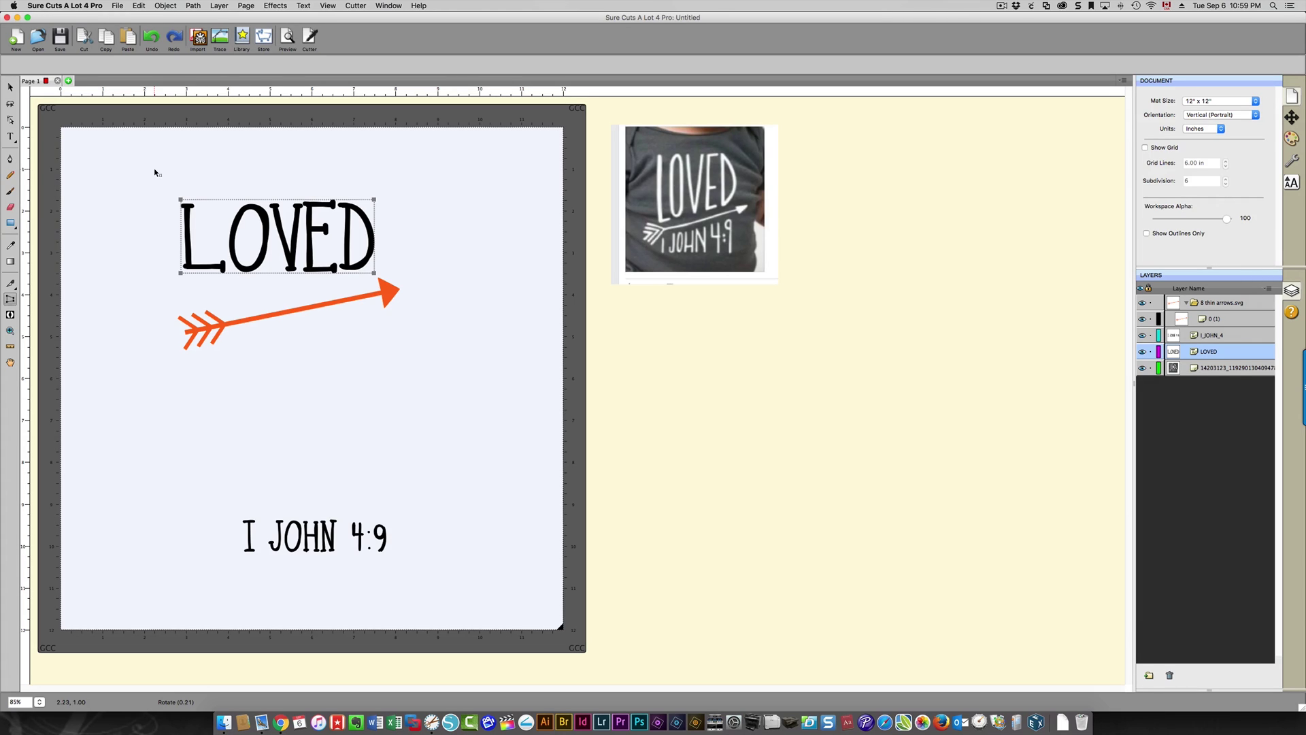
Move LOVED to the upper left and pull its right-hand corner points to slant and taper it
click(9, 89)
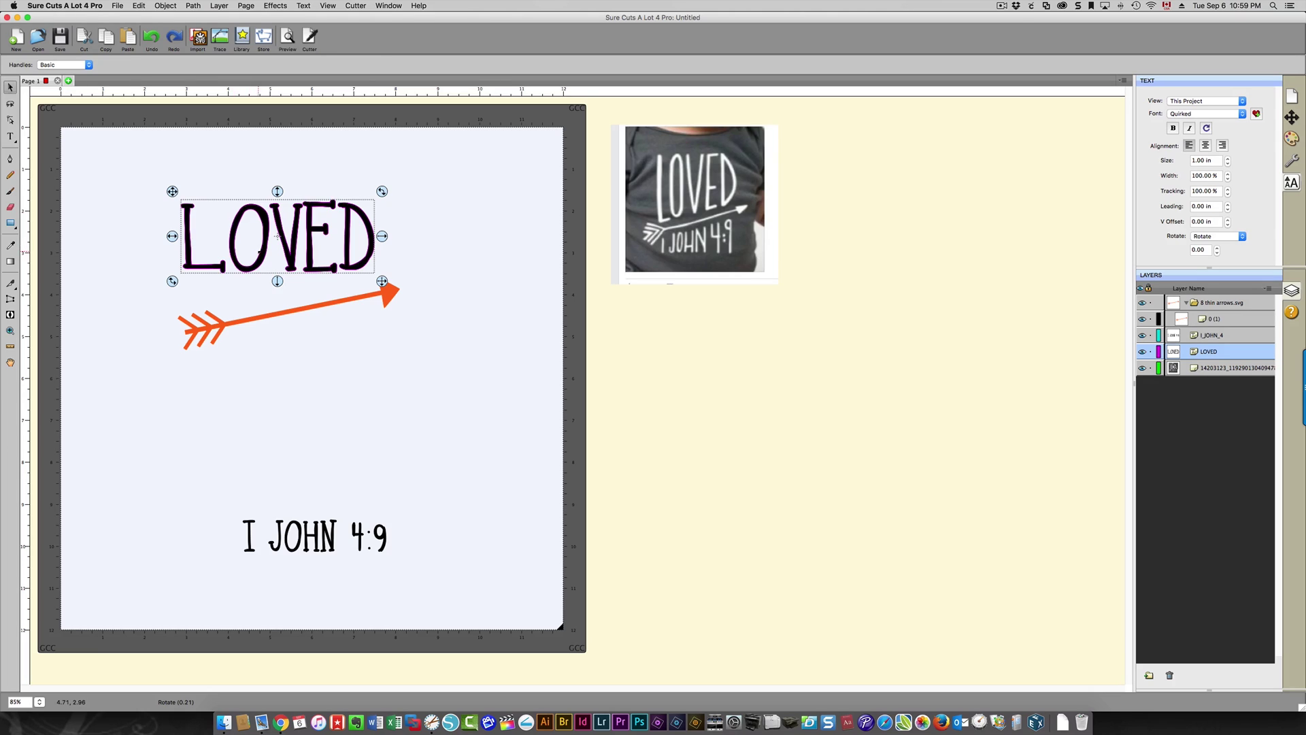
drag(259, 252, 210, 232)
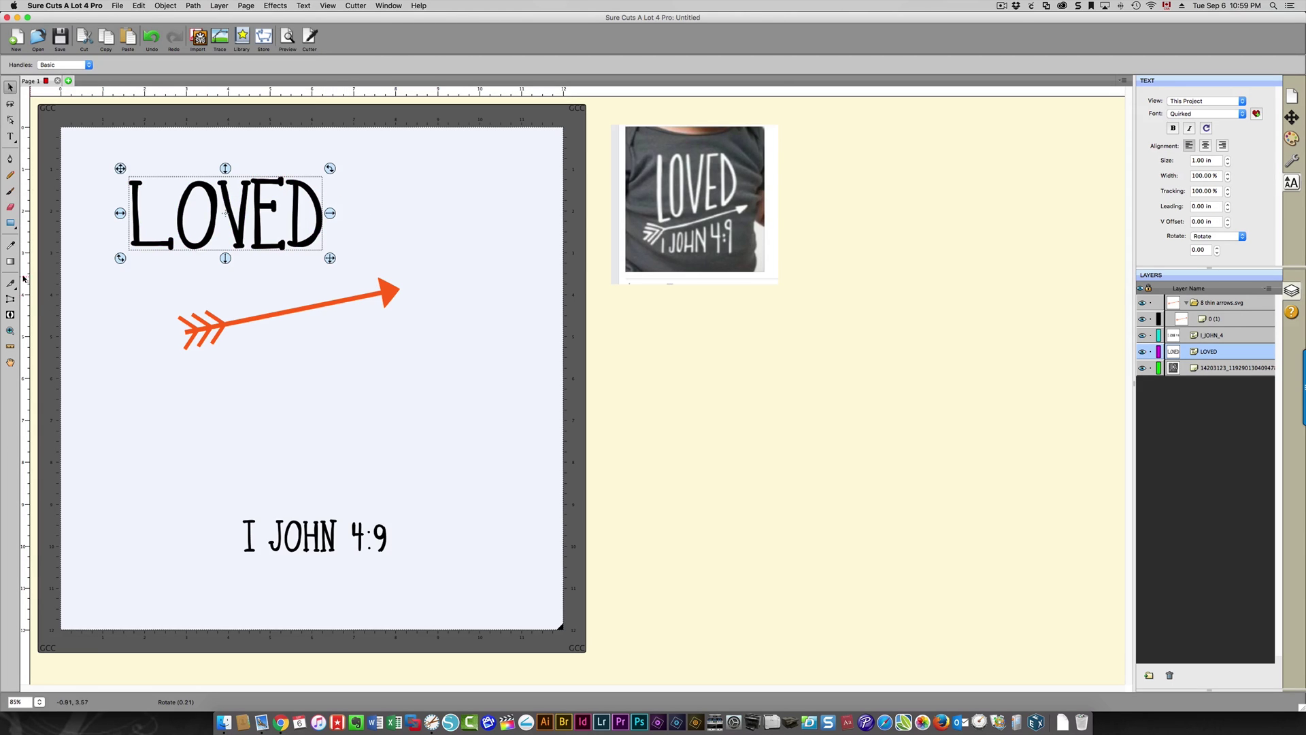
click(11, 301)
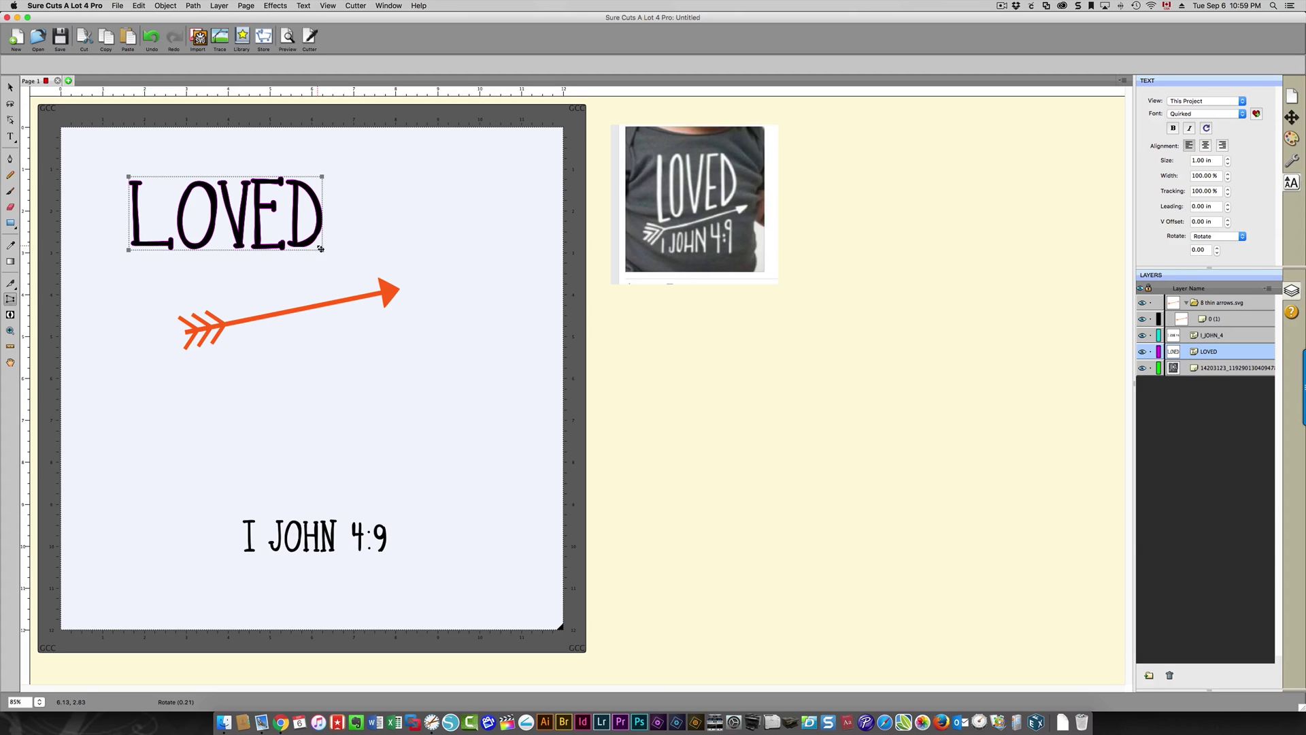
drag(320, 249, 326, 233)
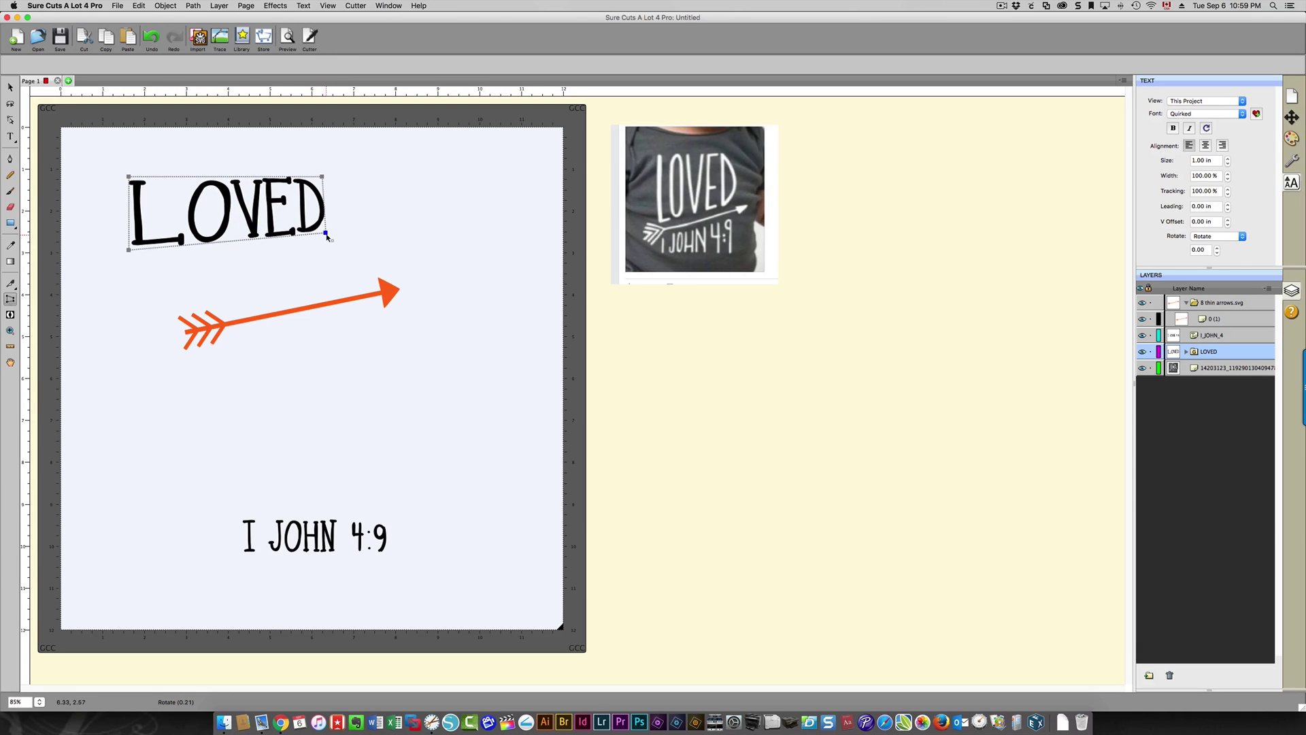
drag(321, 234, 325, 229)
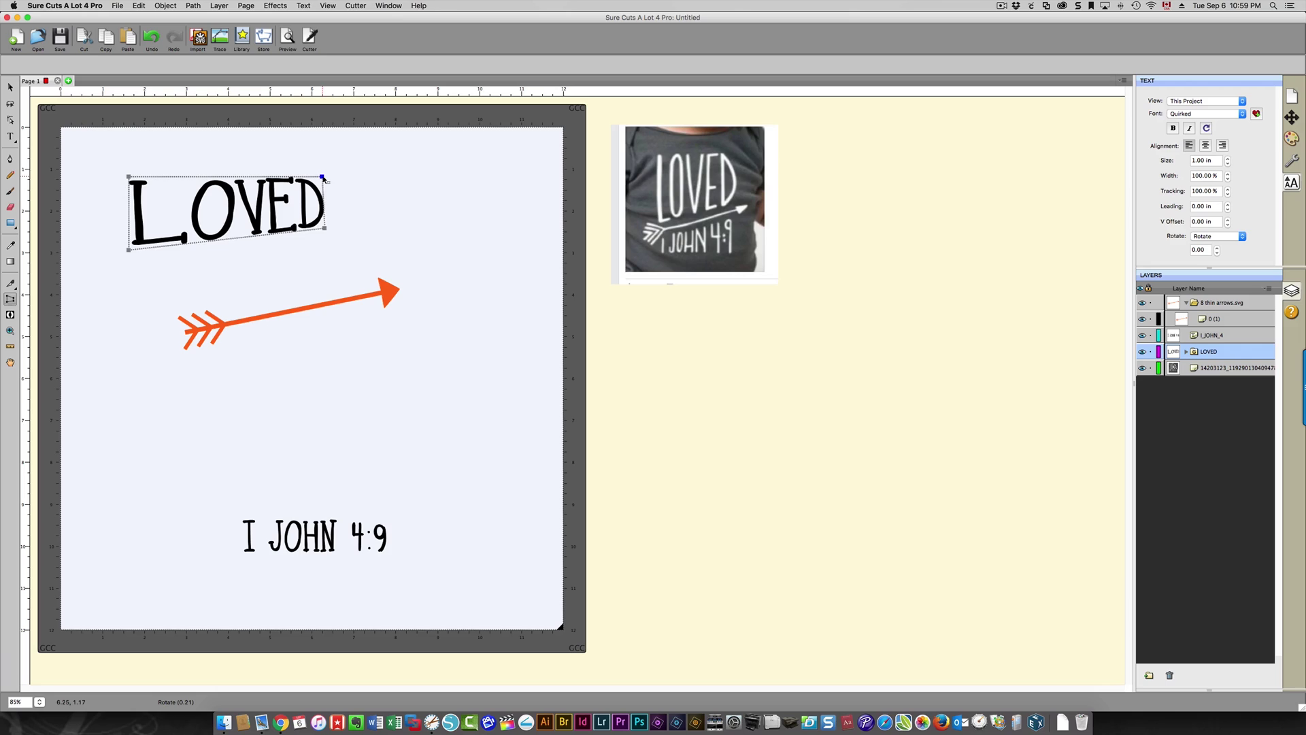
drag(322, 177, 317, 179)
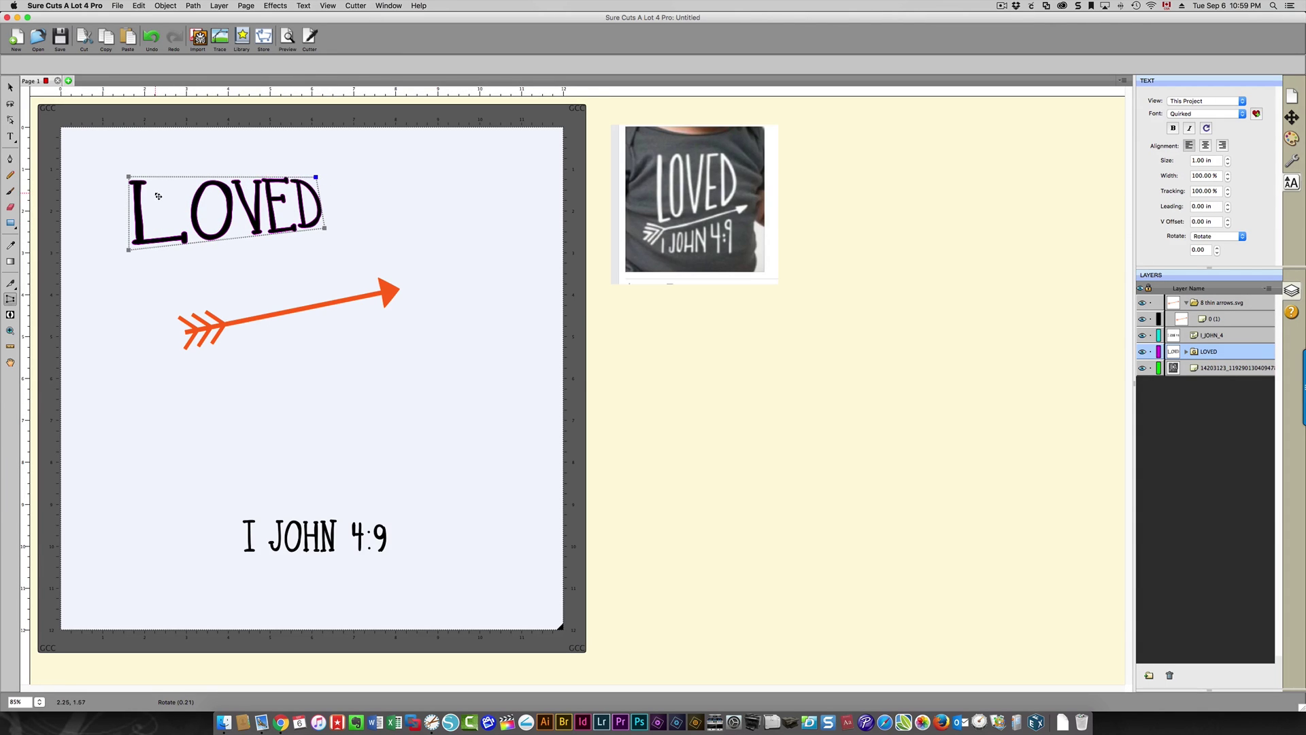
Shift LOVED's left corner points to skew the letters and stretch the L lower
drag(127, 174, 149, 178)
click(234, 220)
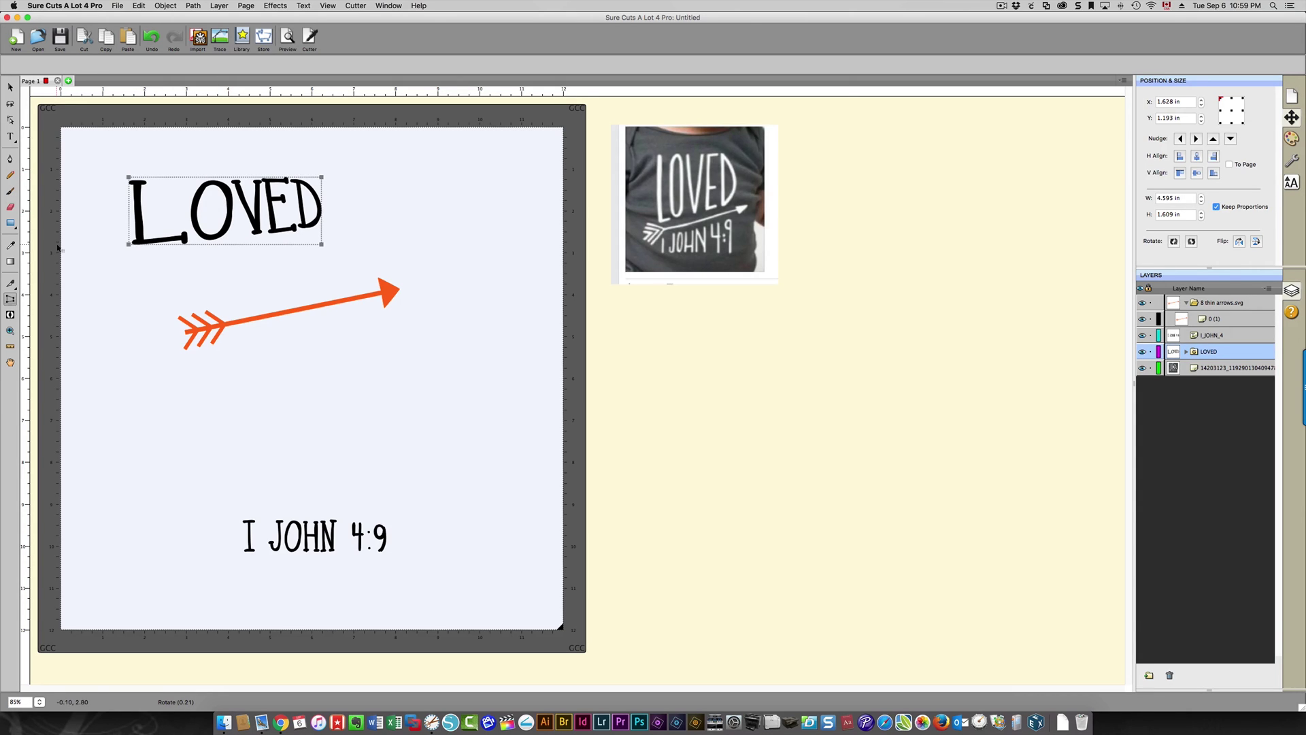
drag(128, 177, 143, 178)
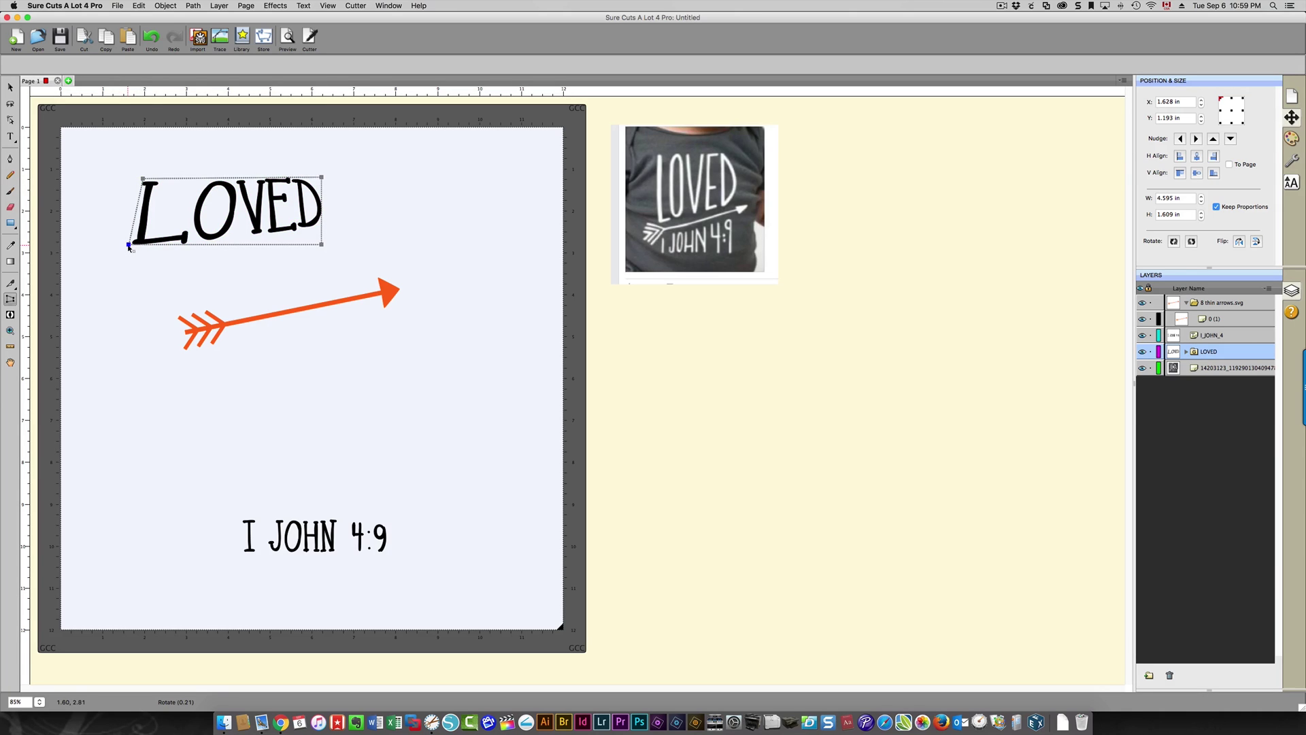
drag(128, 246, 149, 247)
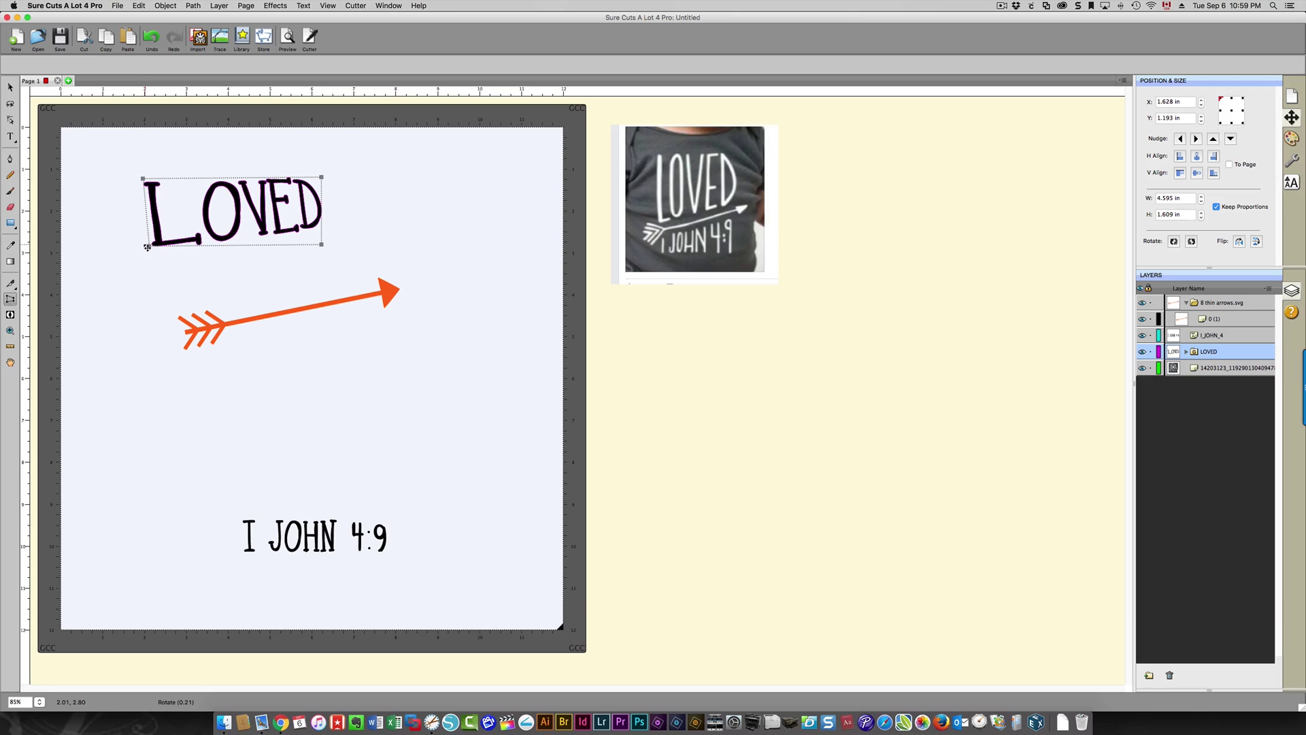
drag(149, 248, 149, 253)
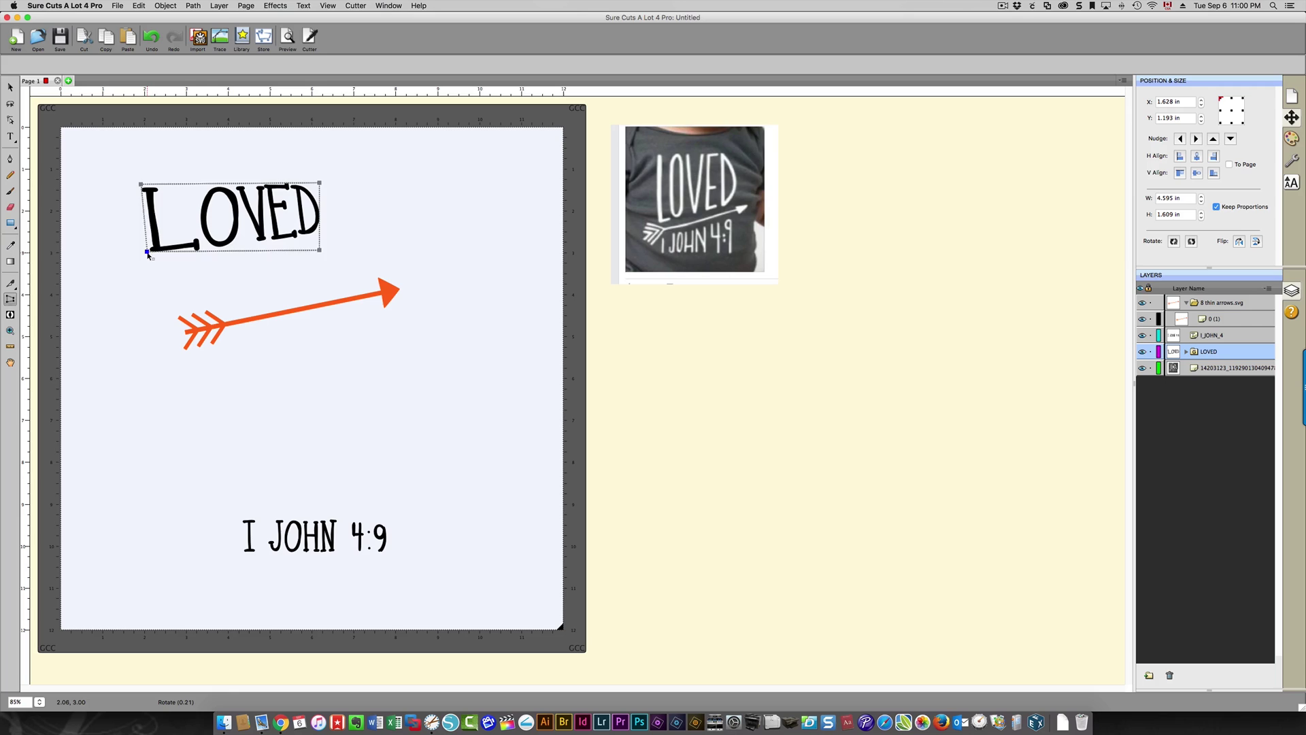
drag(147, 254, 147, 270)
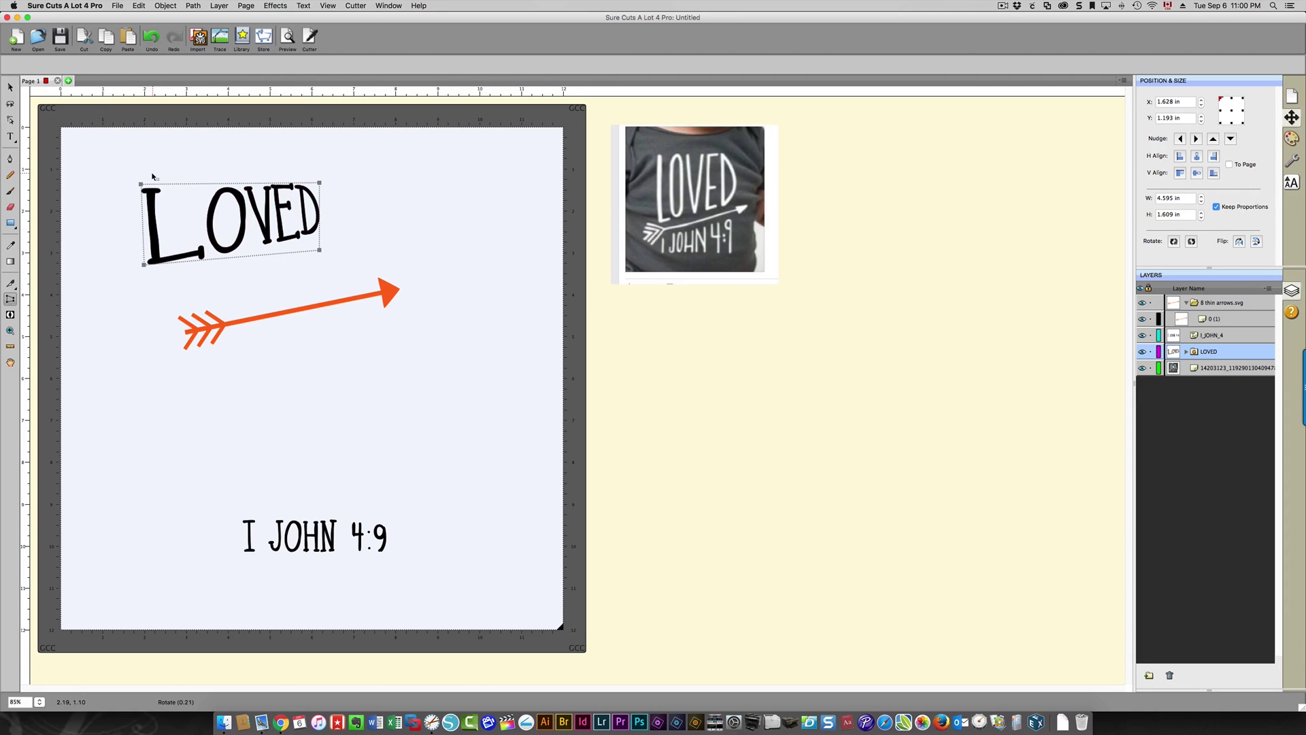
Lower LOVED onto the arrow, then bring I JOHN 4:9 up beneath it and enlarge it
click(10, 87)
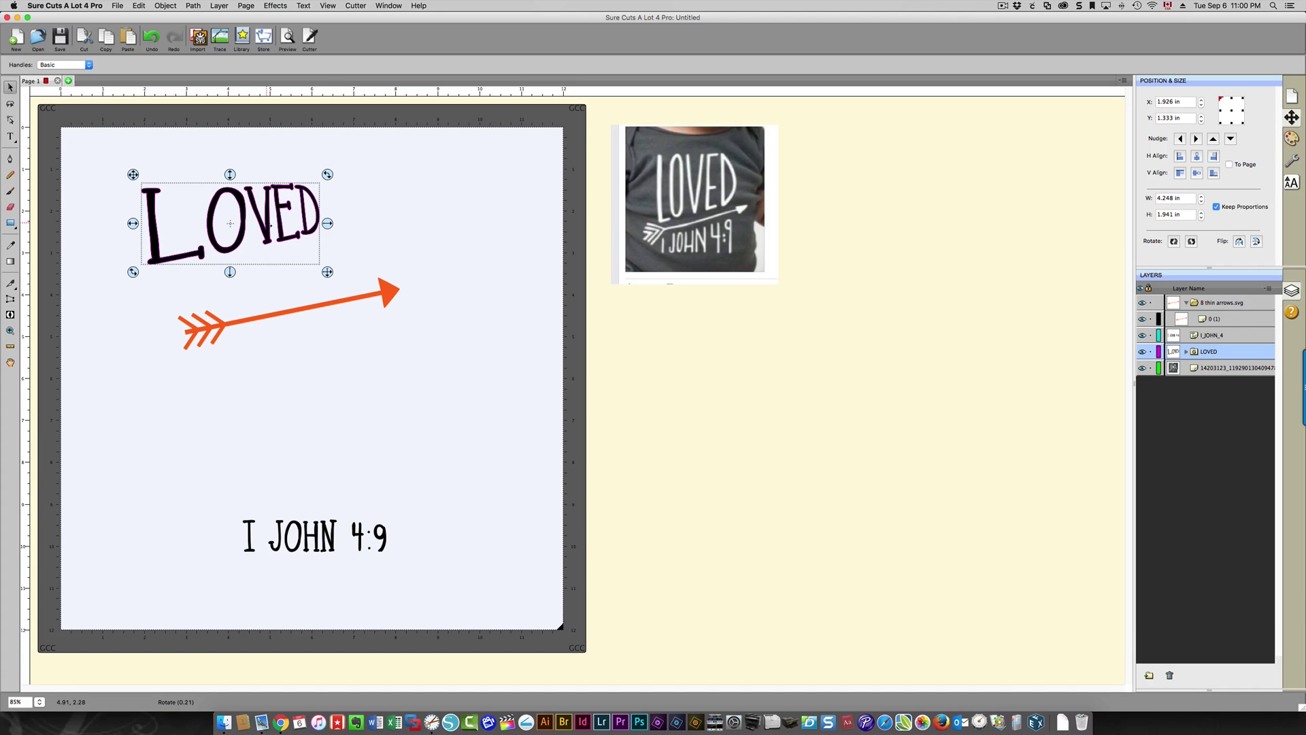
drag(263, 223, 308, 262)
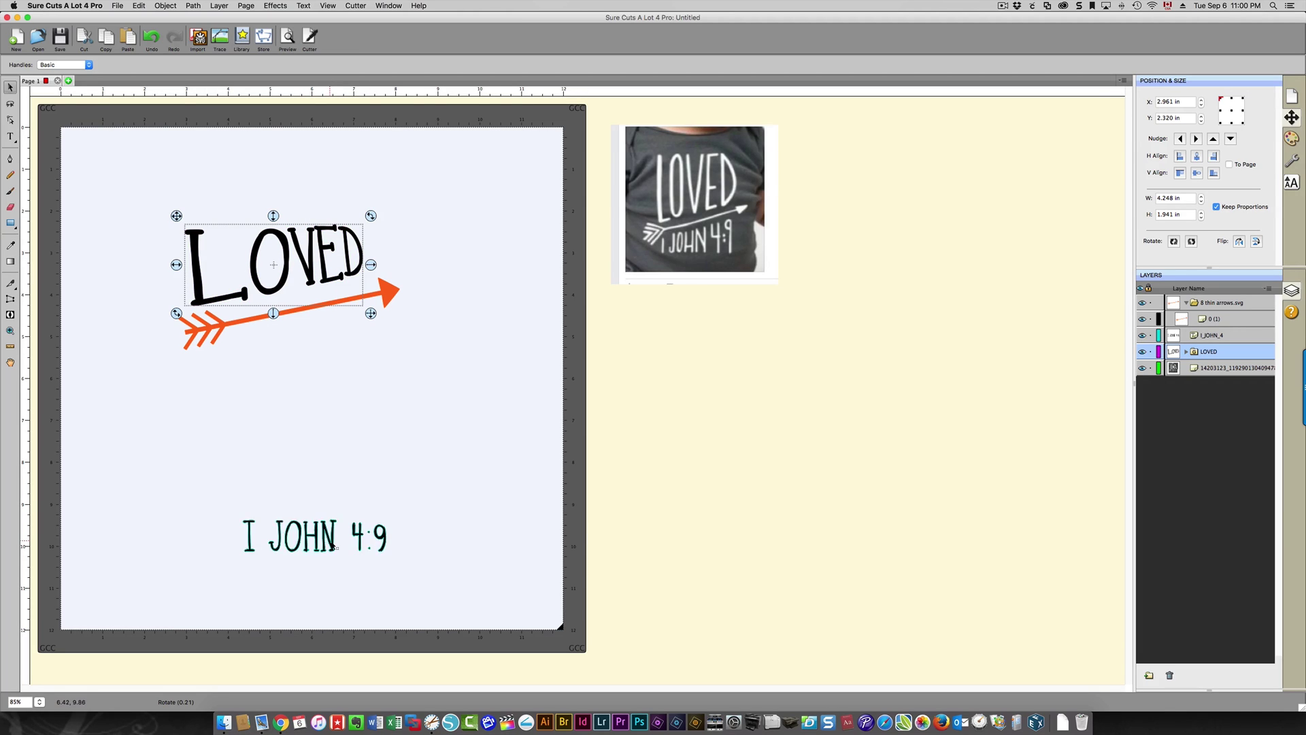
drag(337, 547, 231, 406)
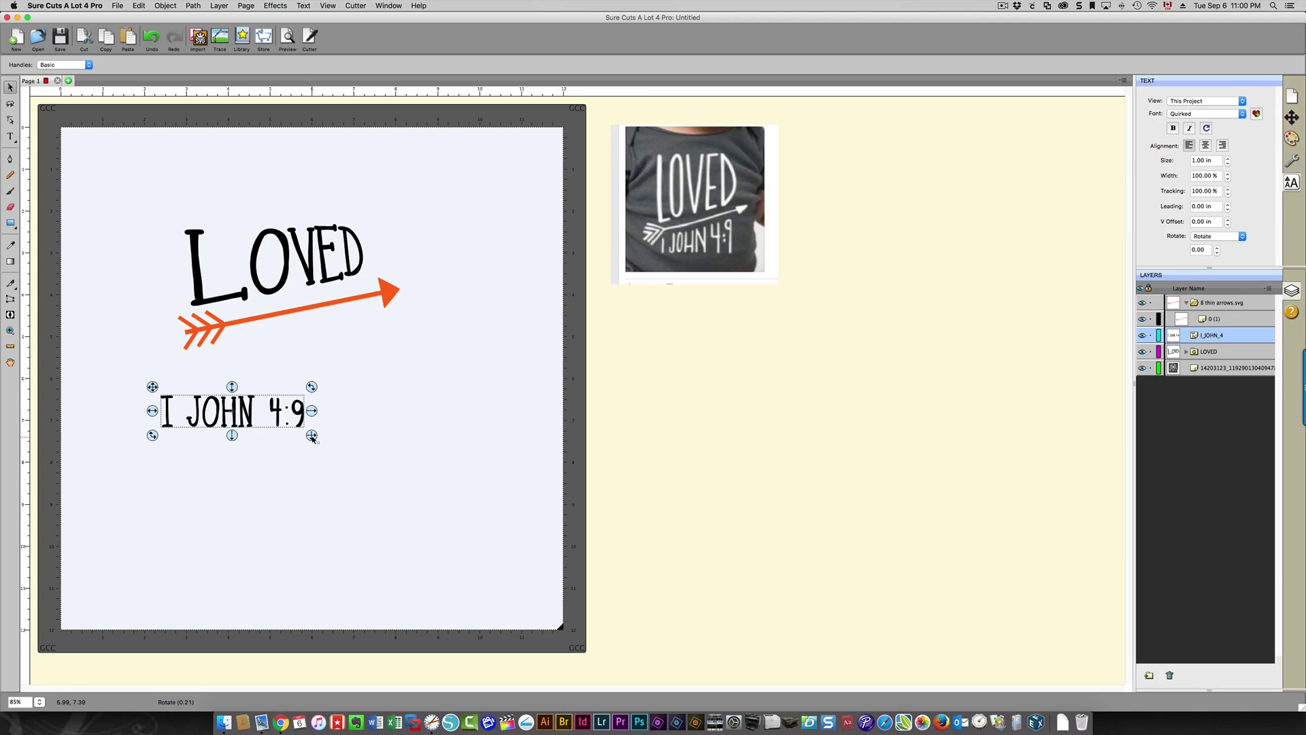
drag(325, 448, 369, 472)
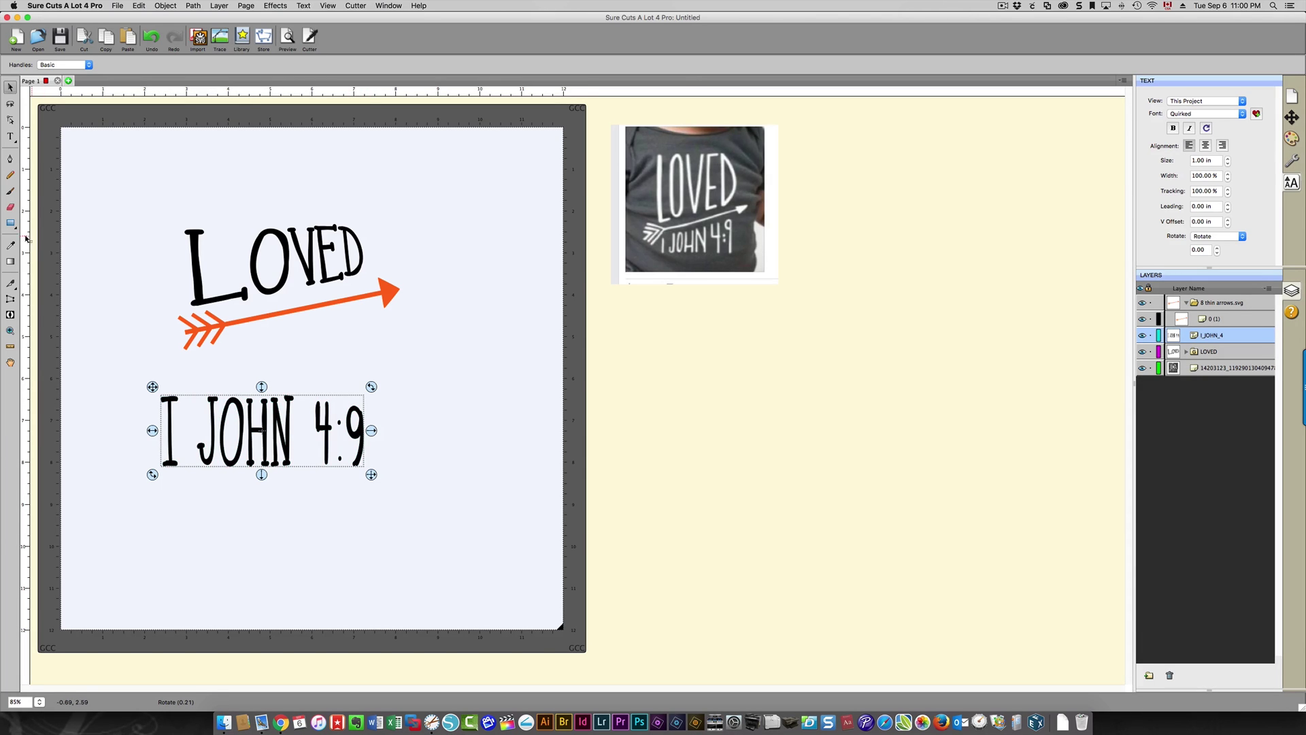
click(11, 300)
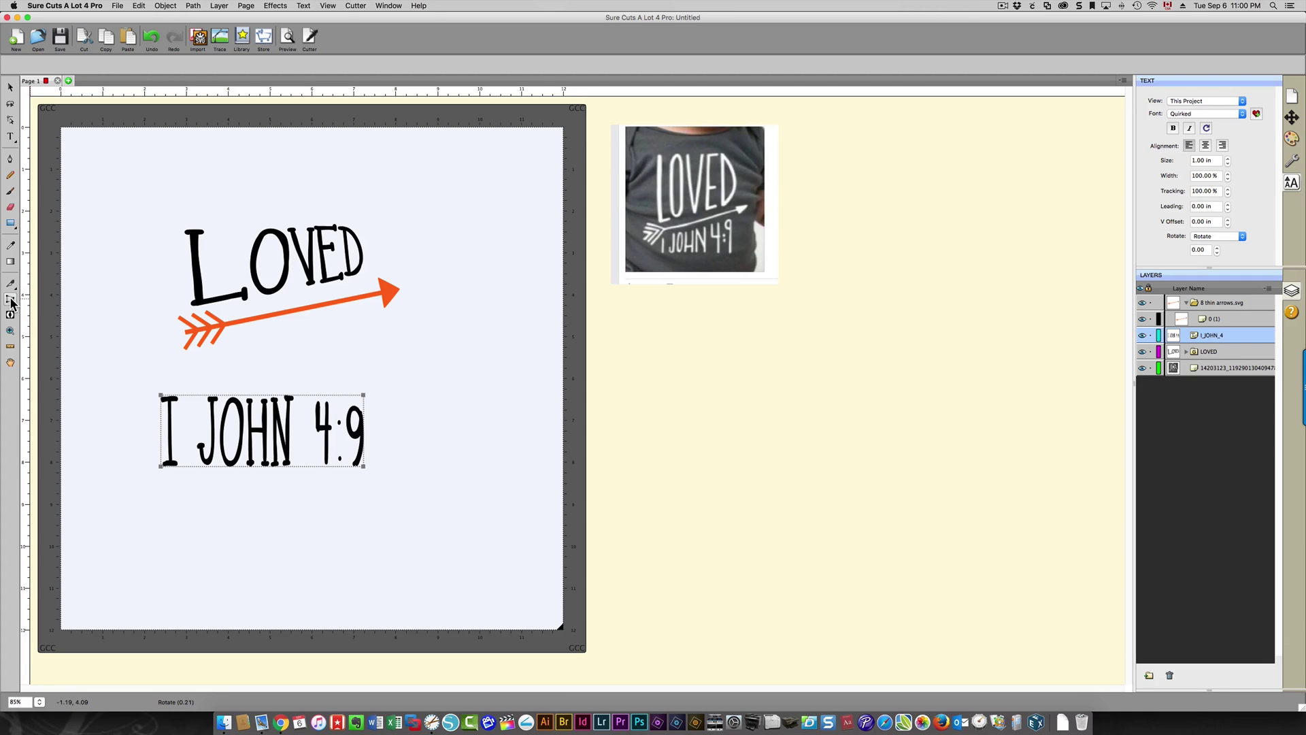
Reshape I JOHN 4:9's corner points so it rises to the right, taller toward the 9
click(363, 395)
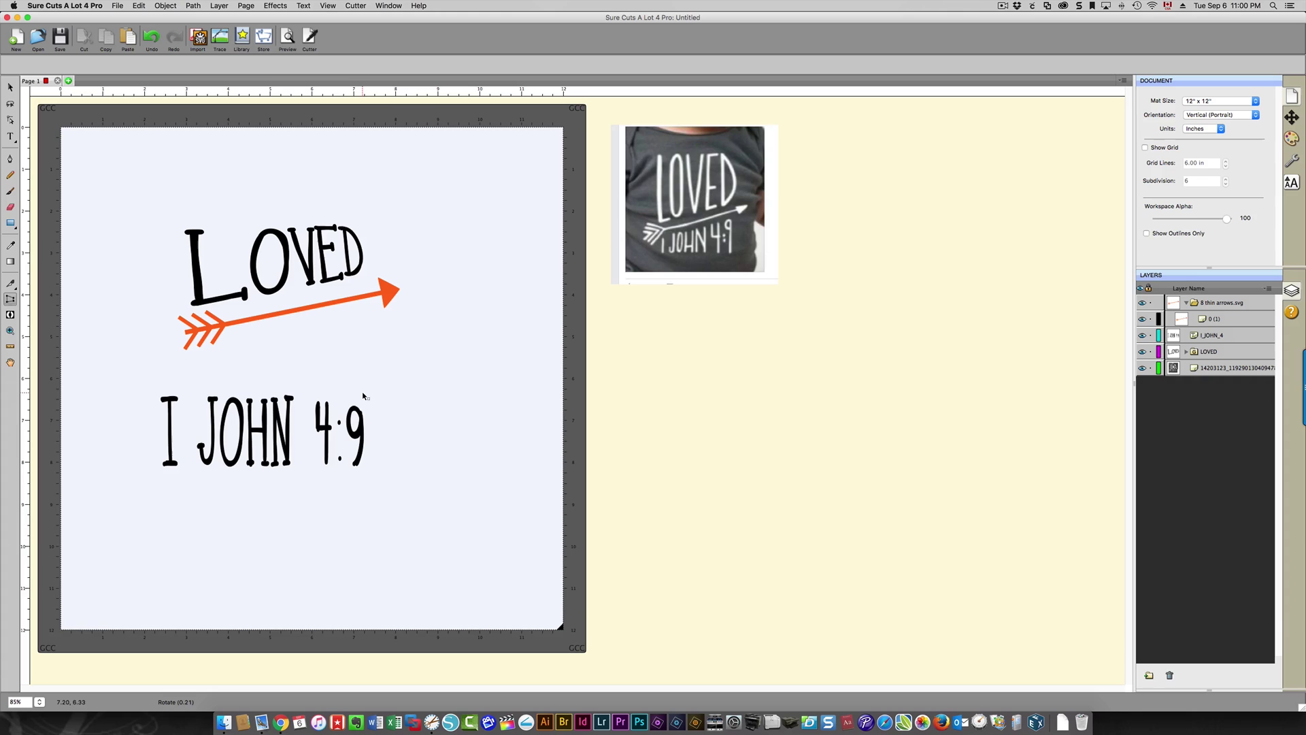
click(269, 445)
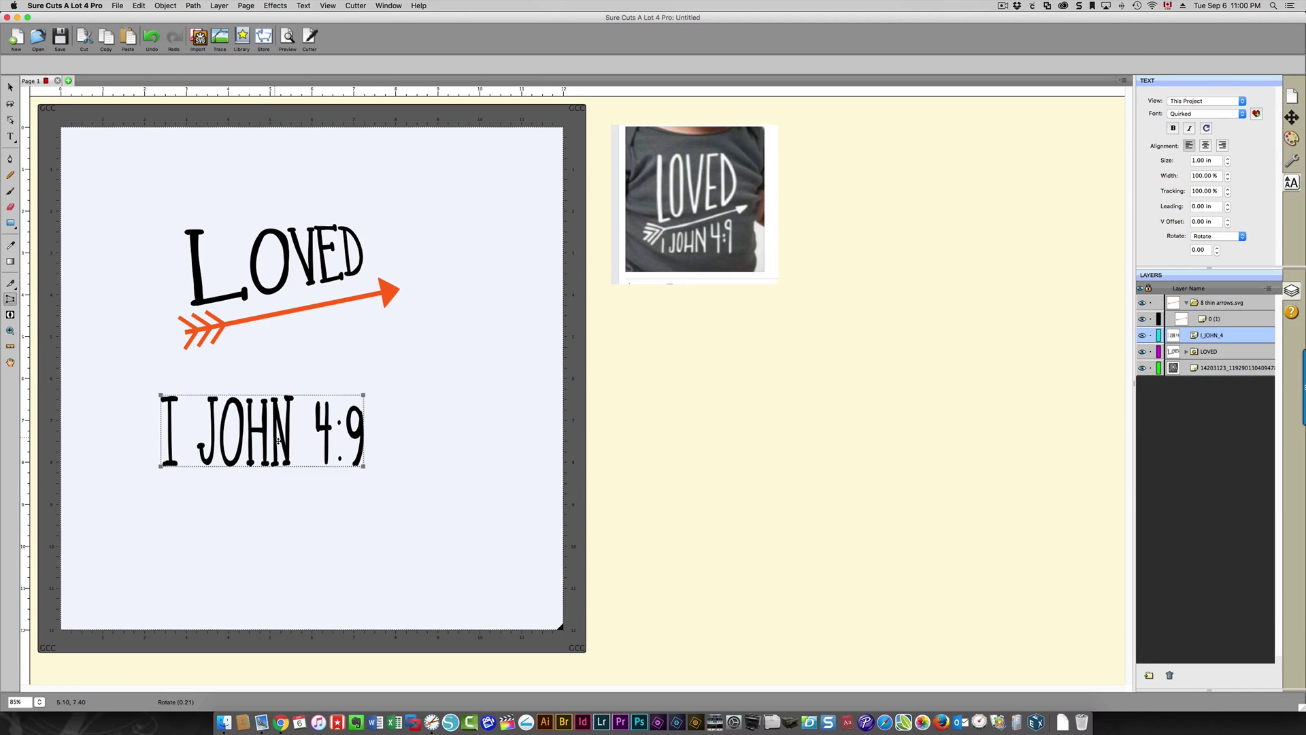
click(363, 395)
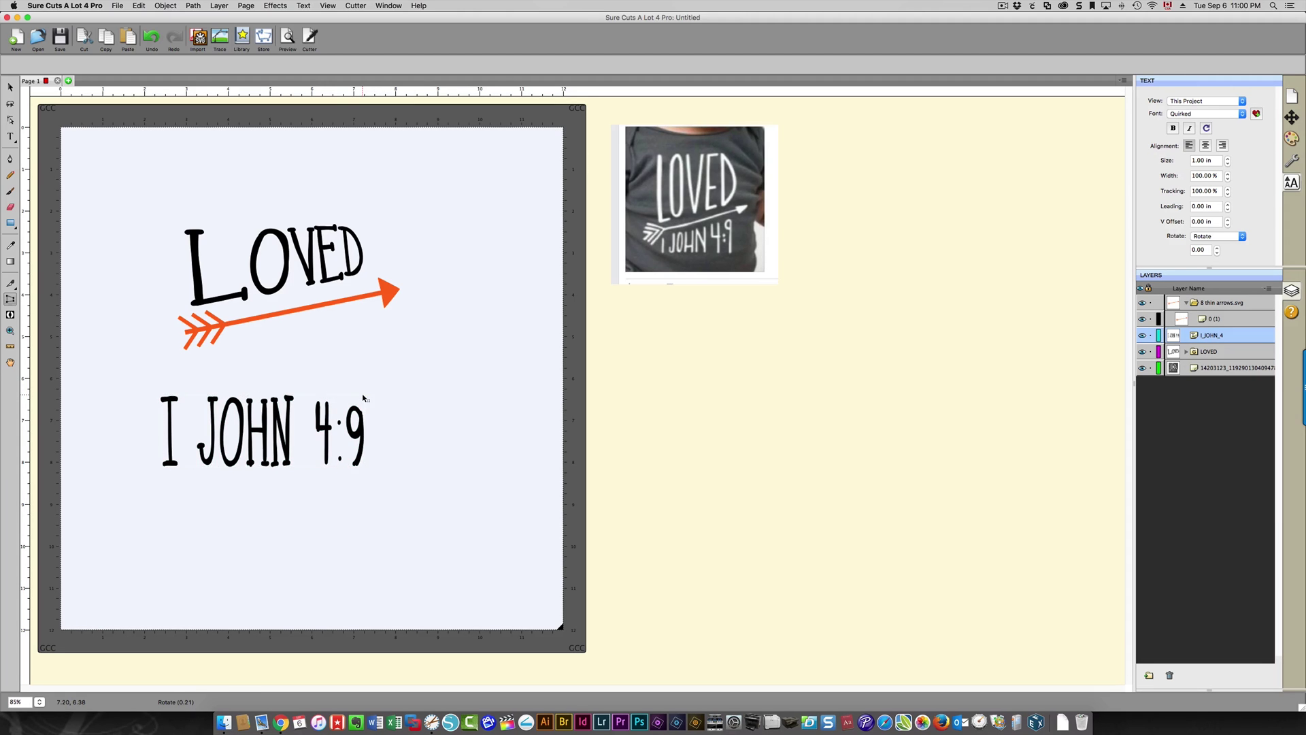
drag(363, 398, 371, 365)
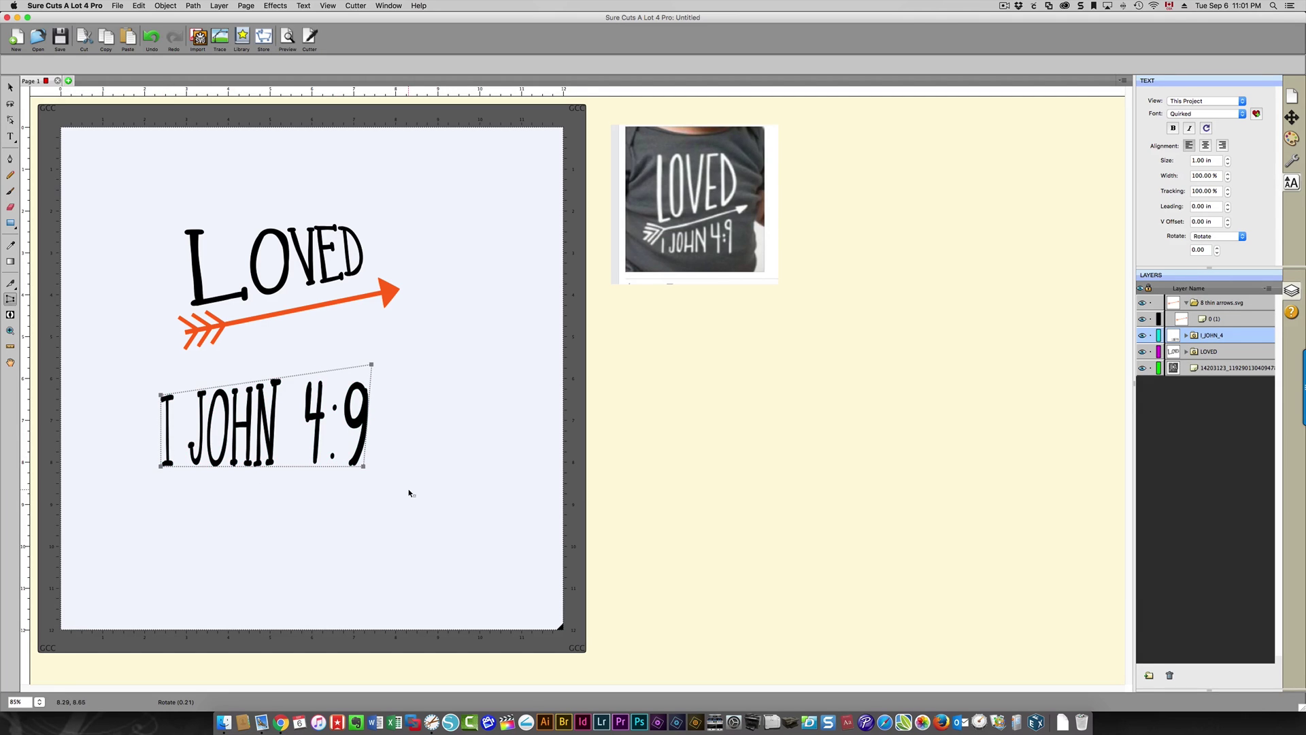
click(160, 395)
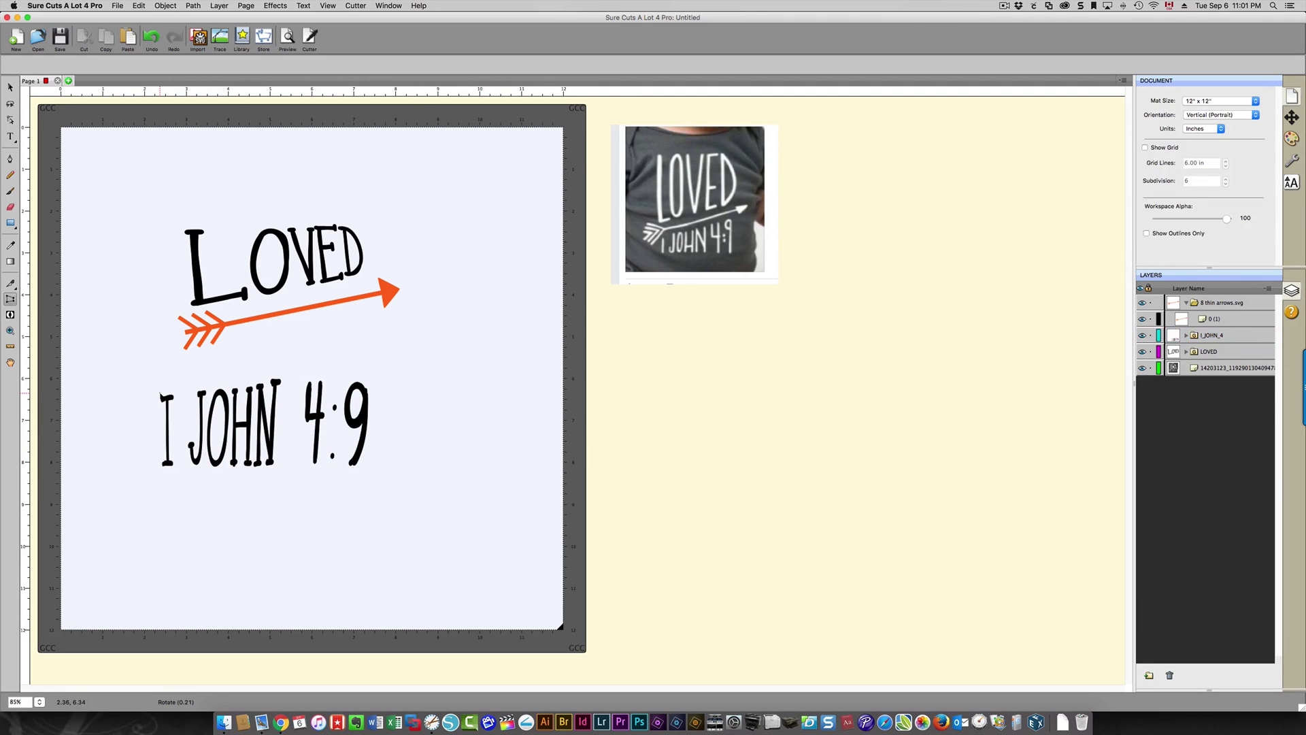
click(236, 449)
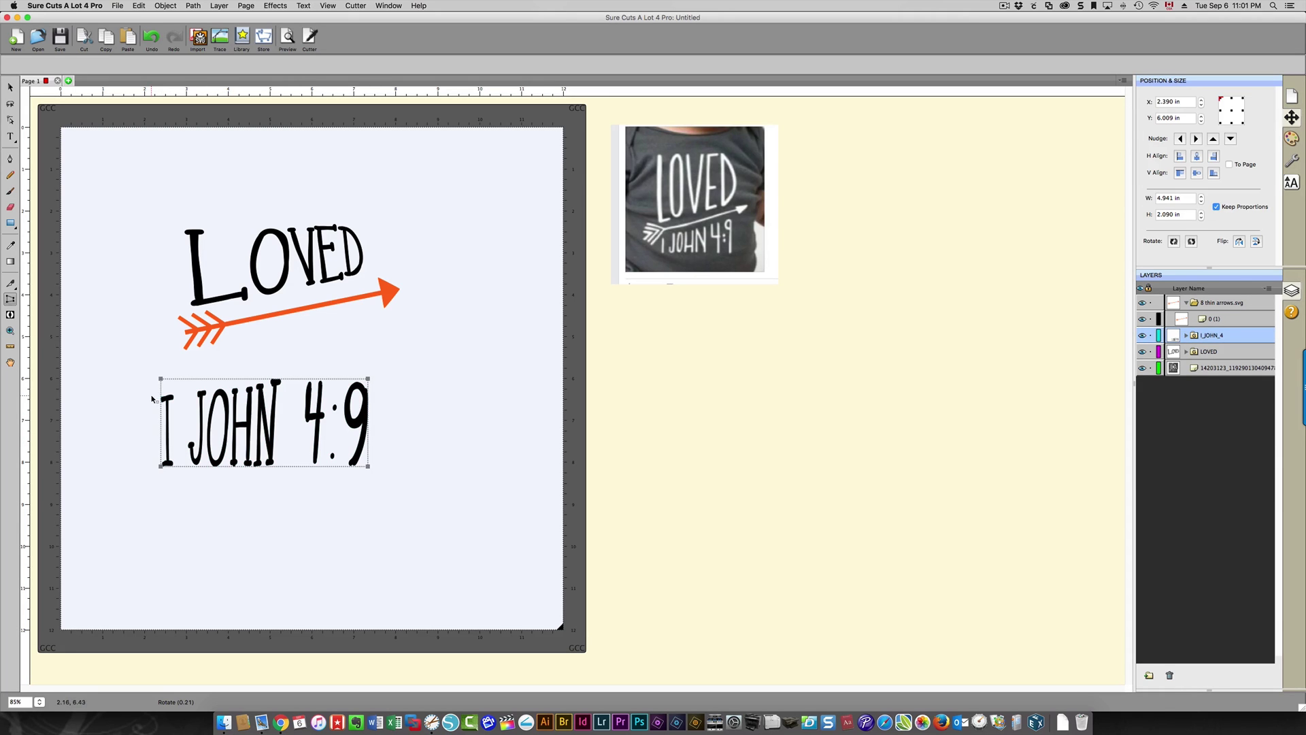
drag(160, 382, 161, 396)
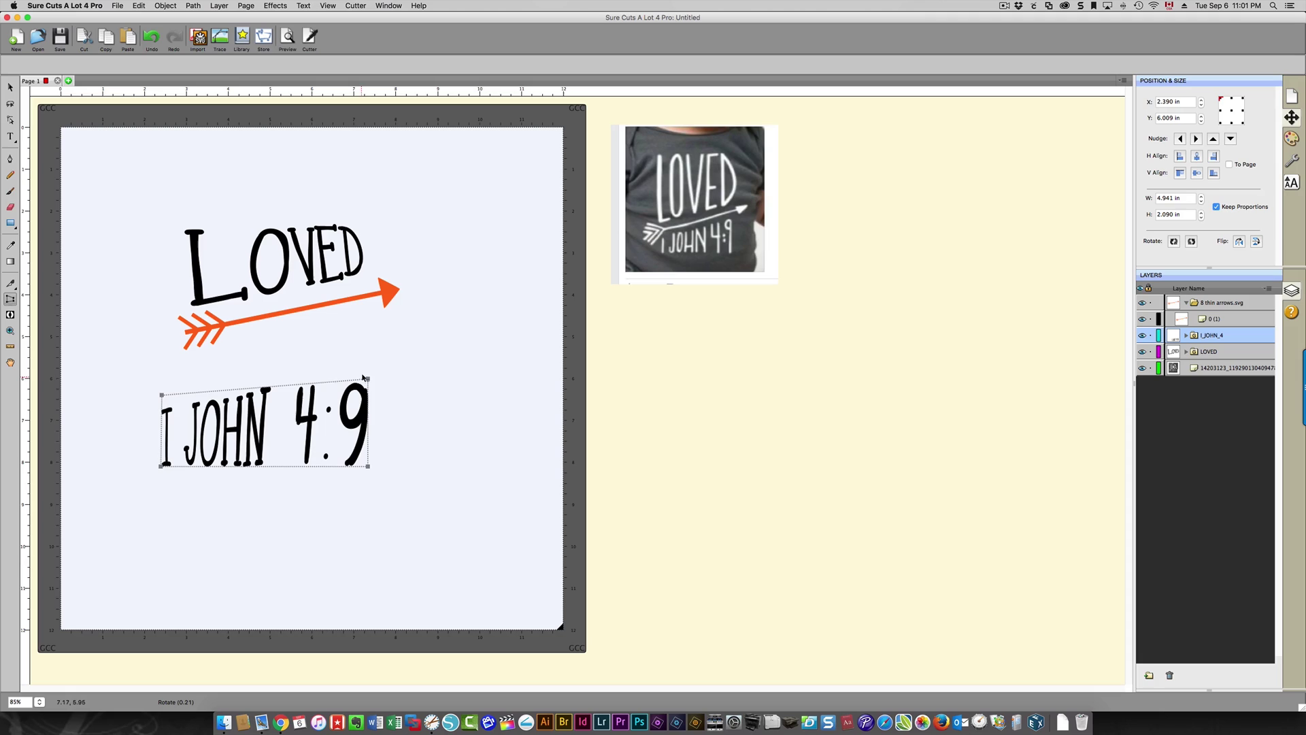
drag(367, 381, 365, 369)
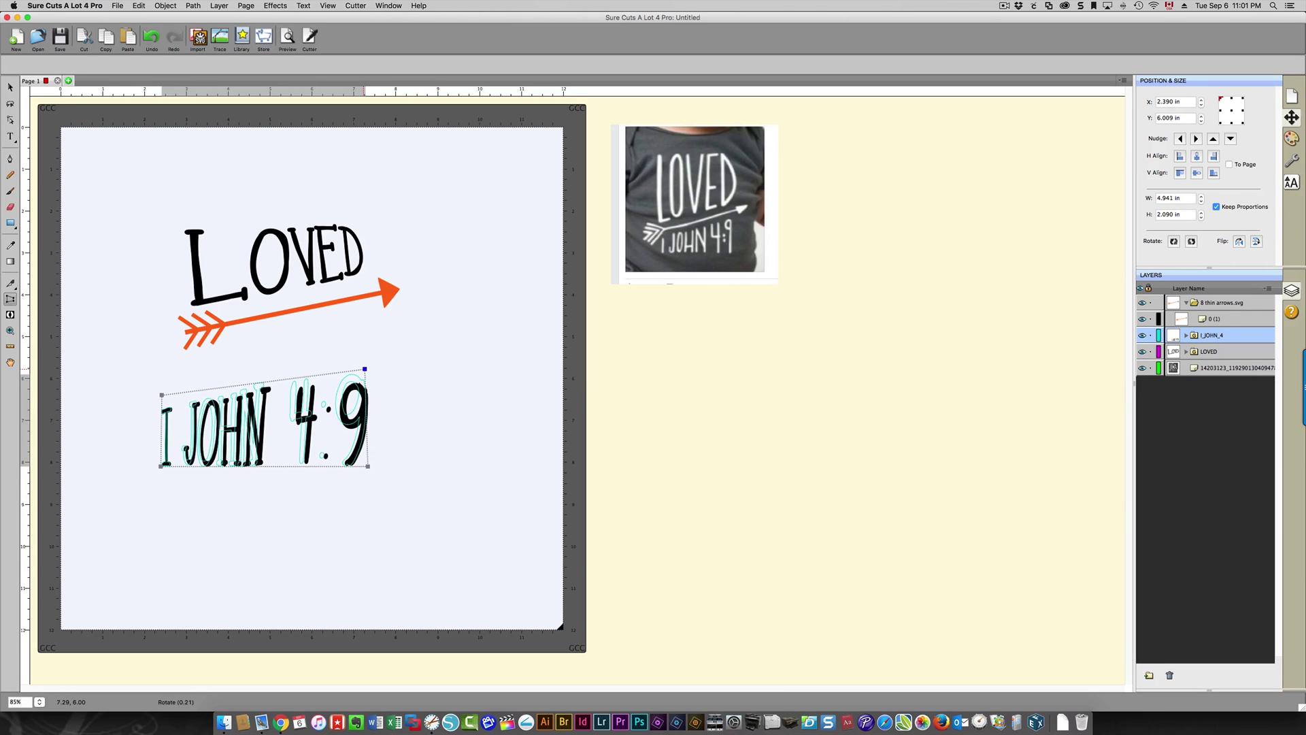
Move I JOHN 4:9 under the arrow, flatten it to 4.408 × 1.808 in, and rotate it to 358.13°
click(11, 89)
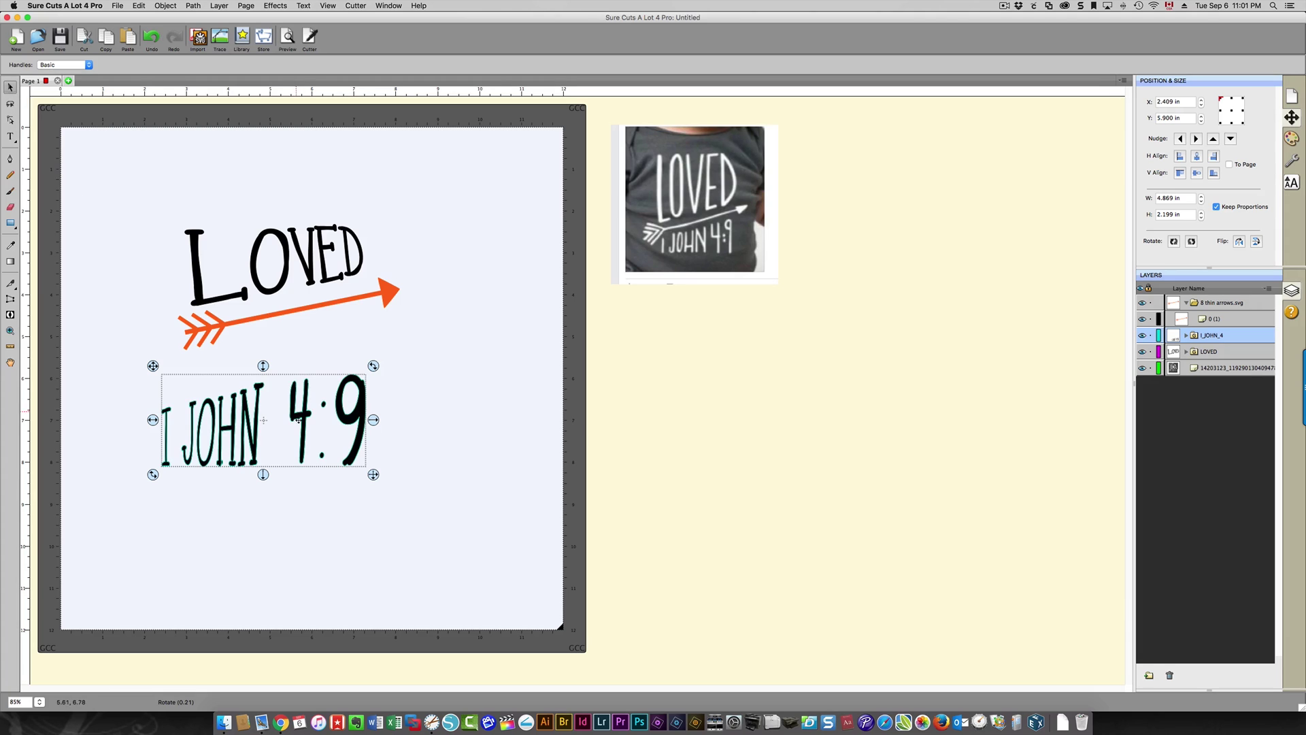
drag(301, 416, 386, 367)
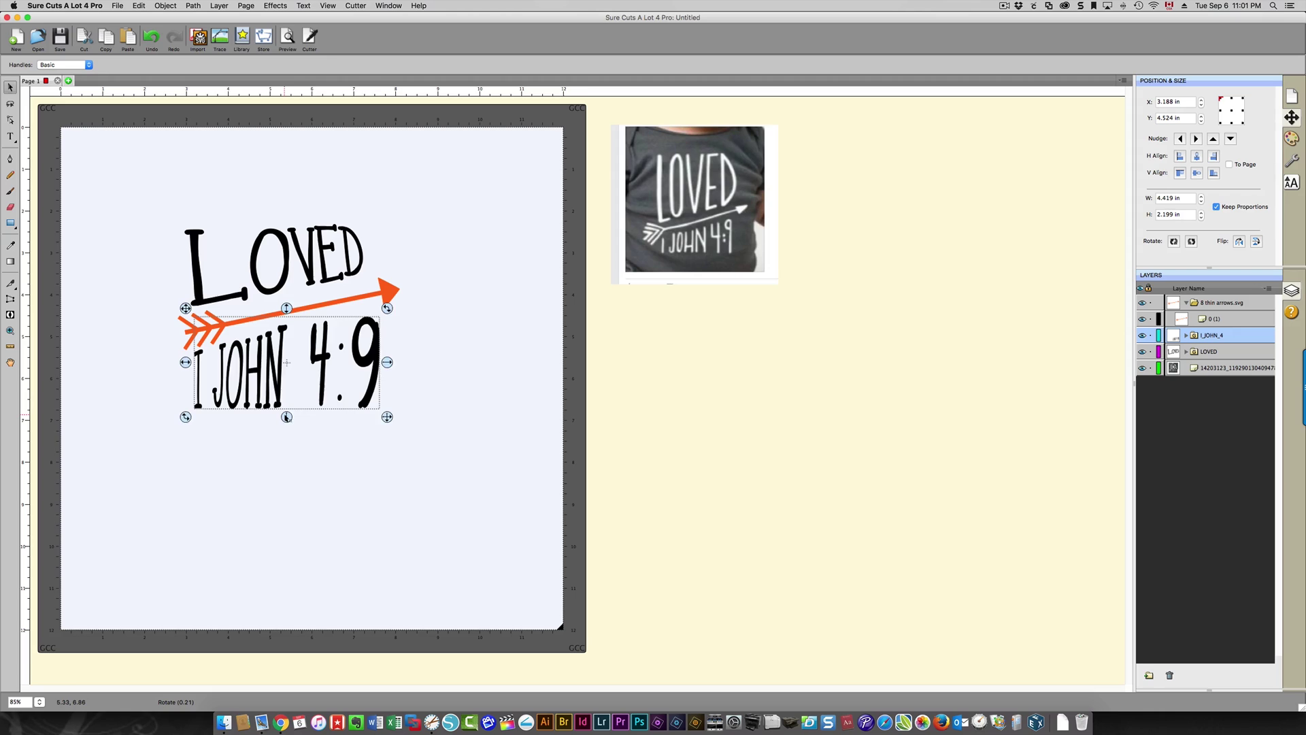
drag(286, 310, 329, 382)
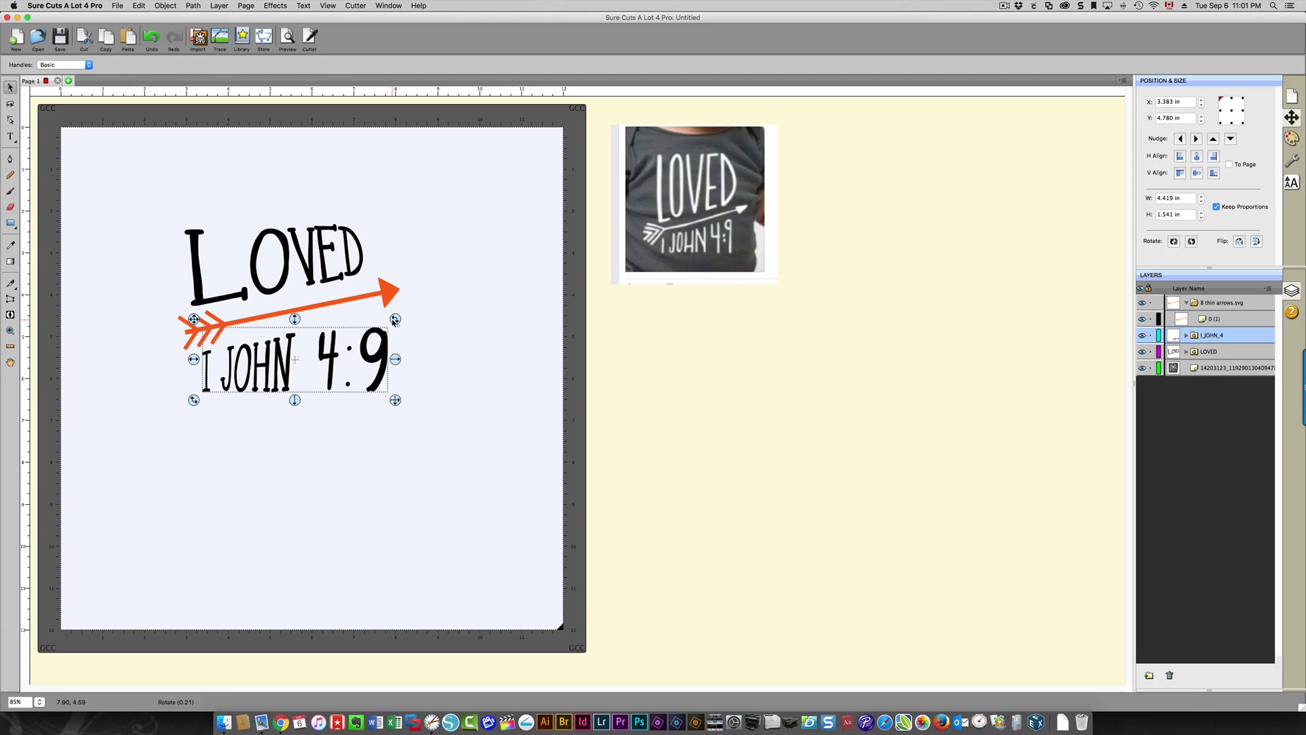
drag(395, 320, 391, 316)
drag(261, 377, 271, 367)
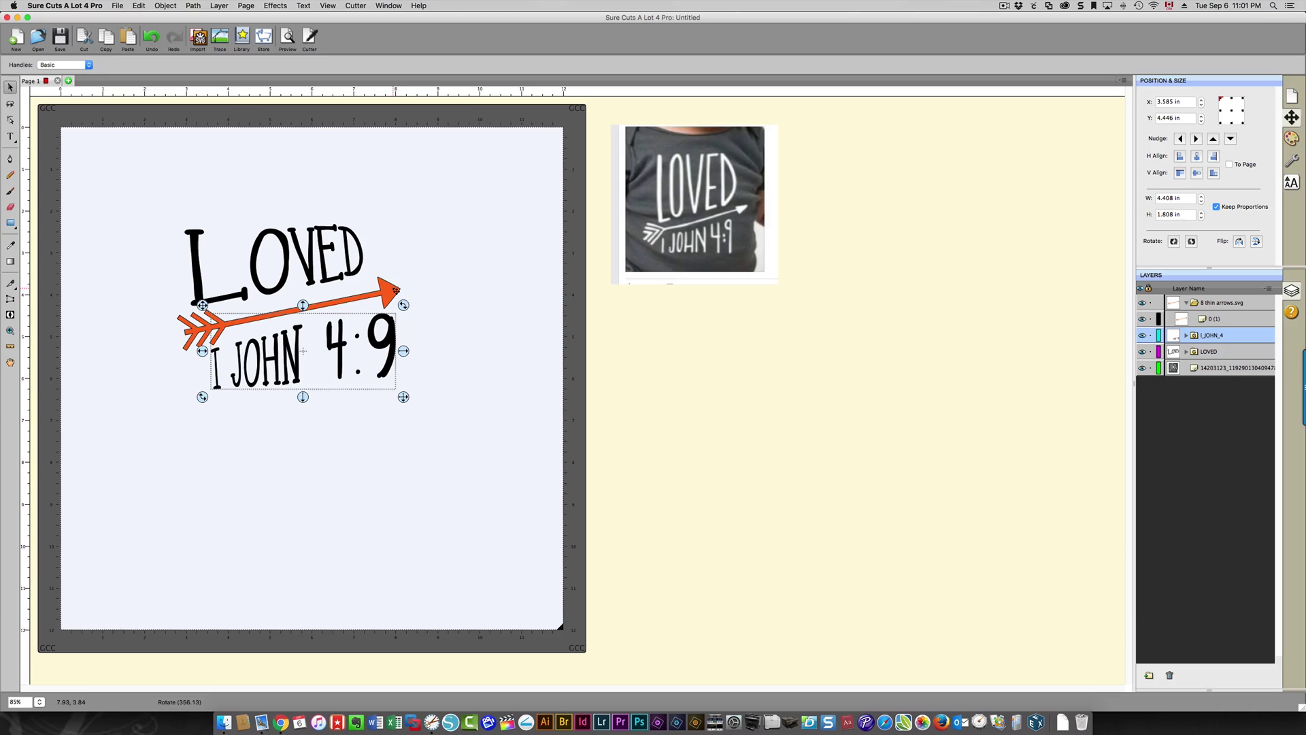
Resize the orange arrow to 7.895 in wide, move it below I JOHN 4:9, and rotate it nearer level
click(391, 294)
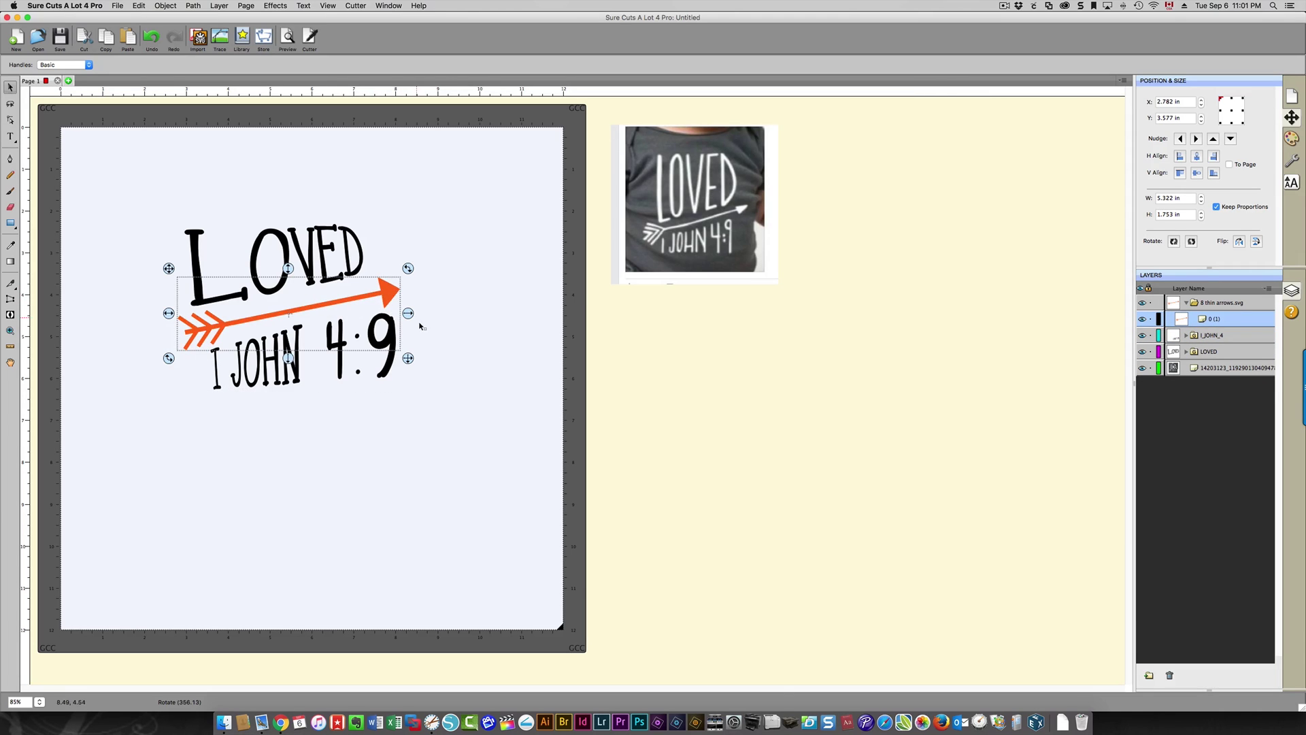
drag(408, 313, 410, 408)
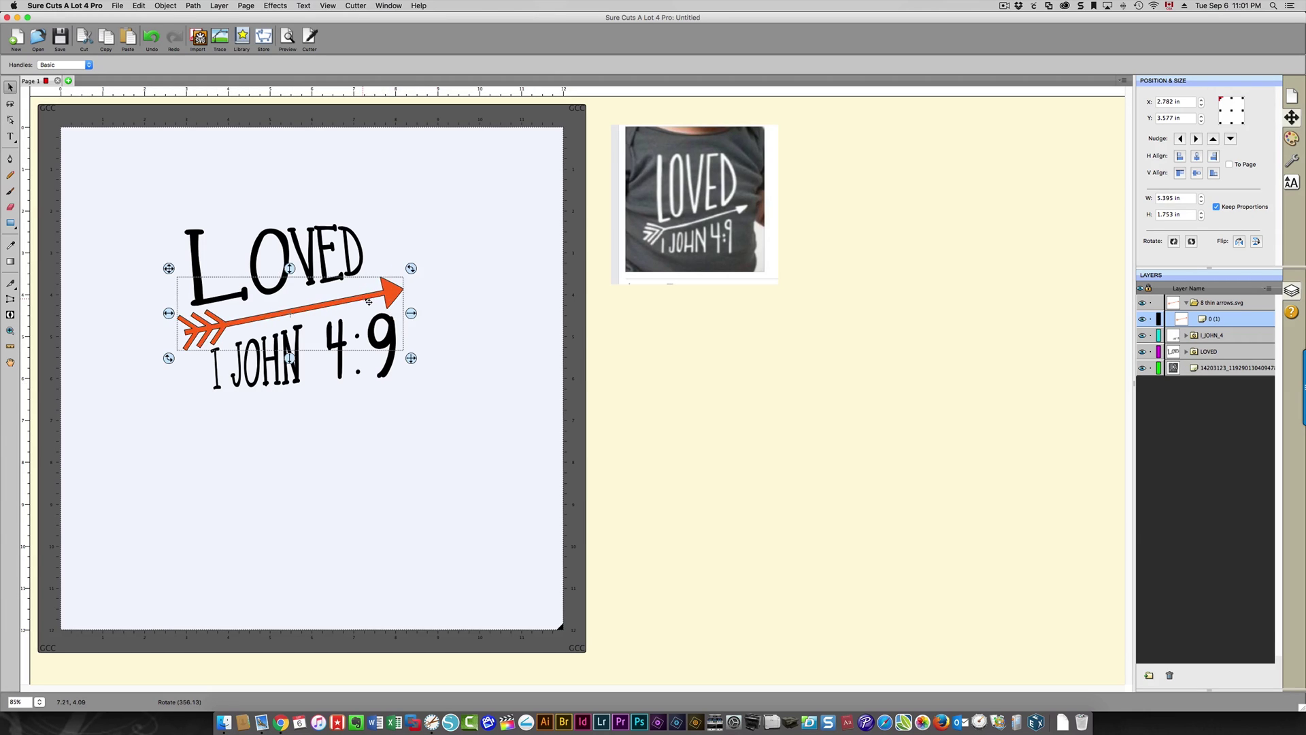
drag(391, 292, 396, 423)
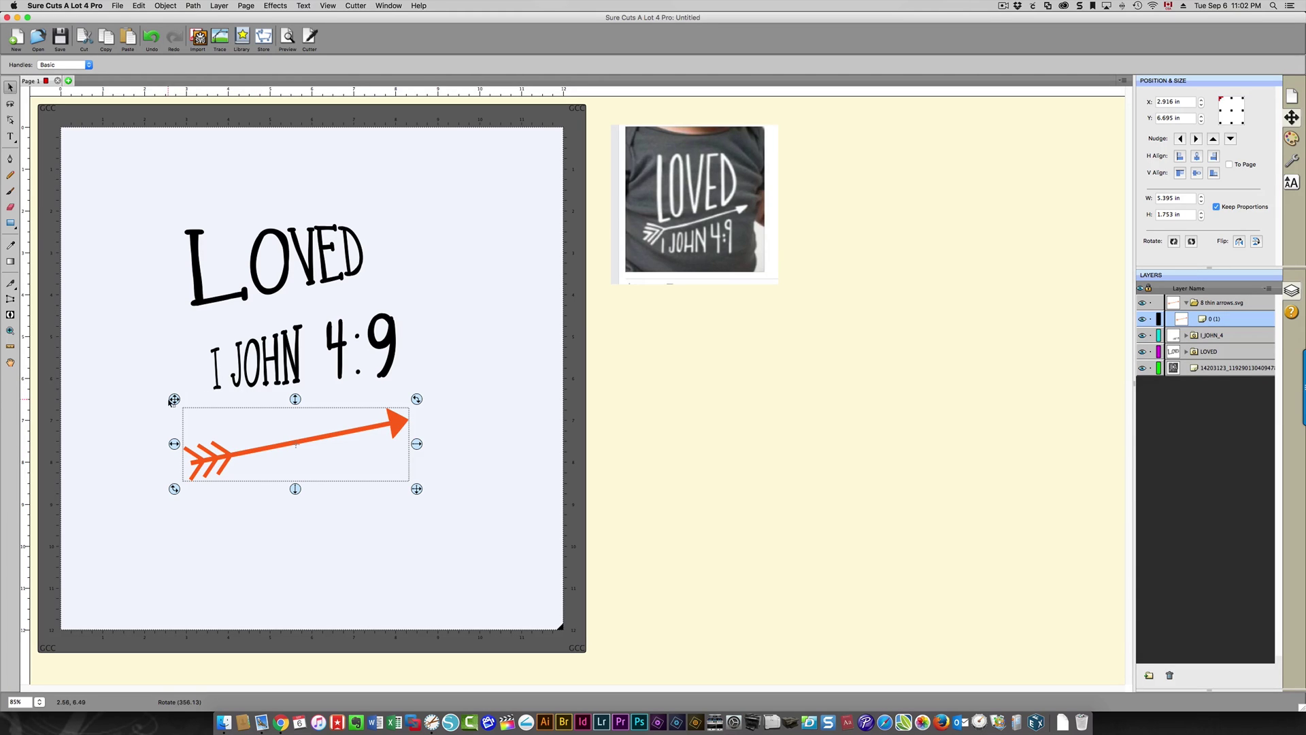
mouse_move(170, 402)
mouse_down()
mouse_move(125, 376)
mouse_move(181, 406)
mouse_up()
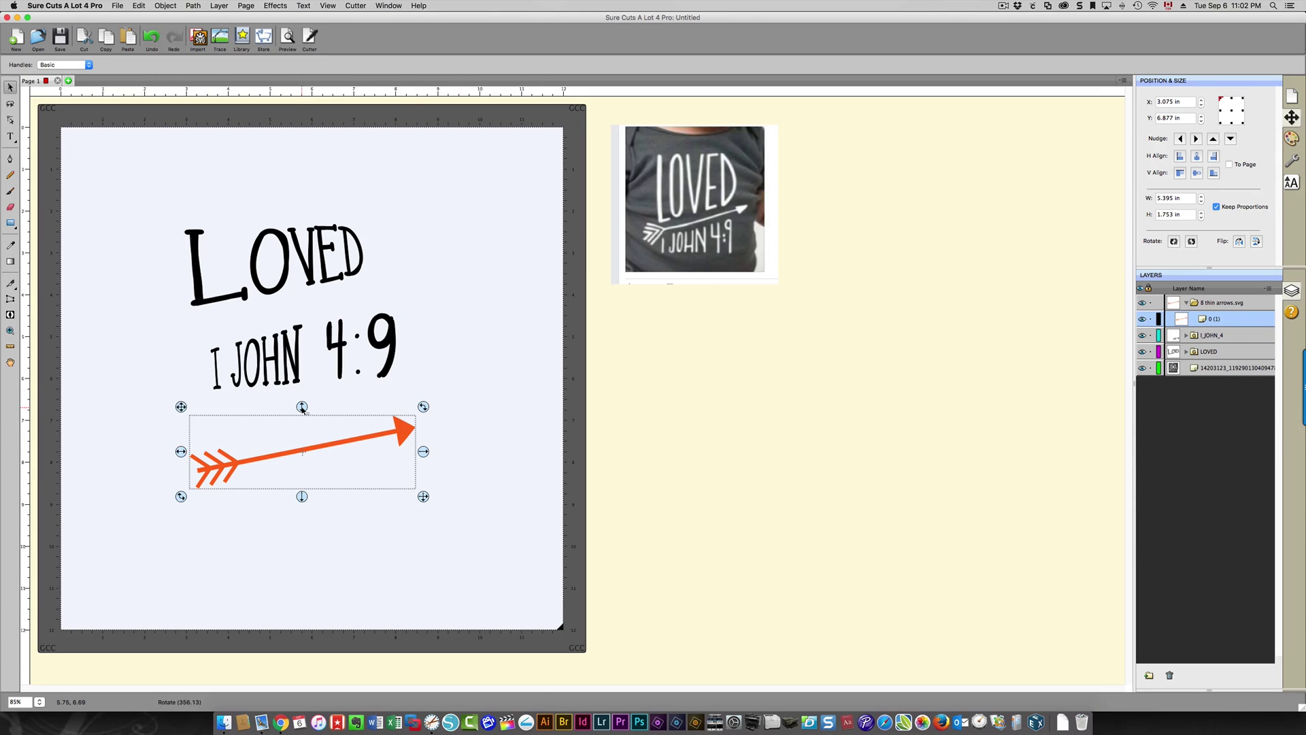
mouse_move(302, 407)
mouse_down()
mouse_move(302, 446)
mouse_move(303, 410)
mouse_up()
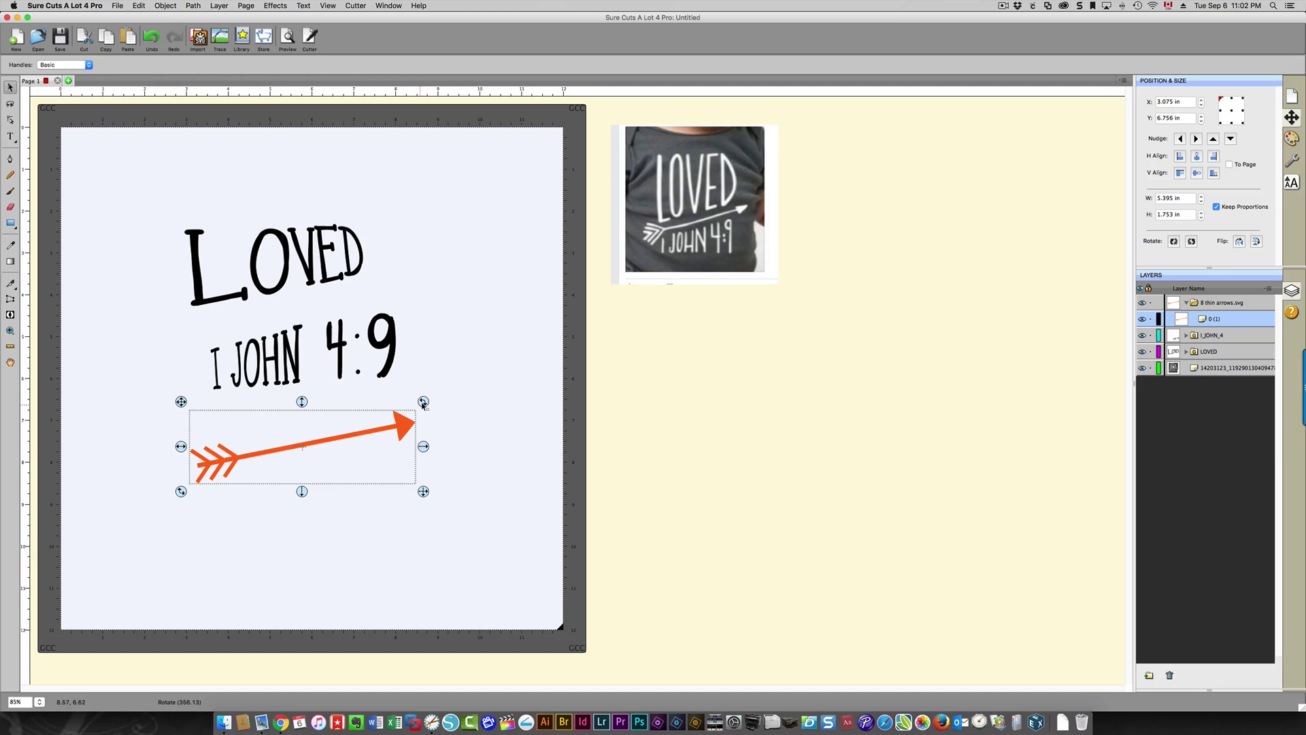
mouse_move(423, 402)
mouse_down()
mouse_move(417, 373)
mouse_move(425, 403)
mouse_up()
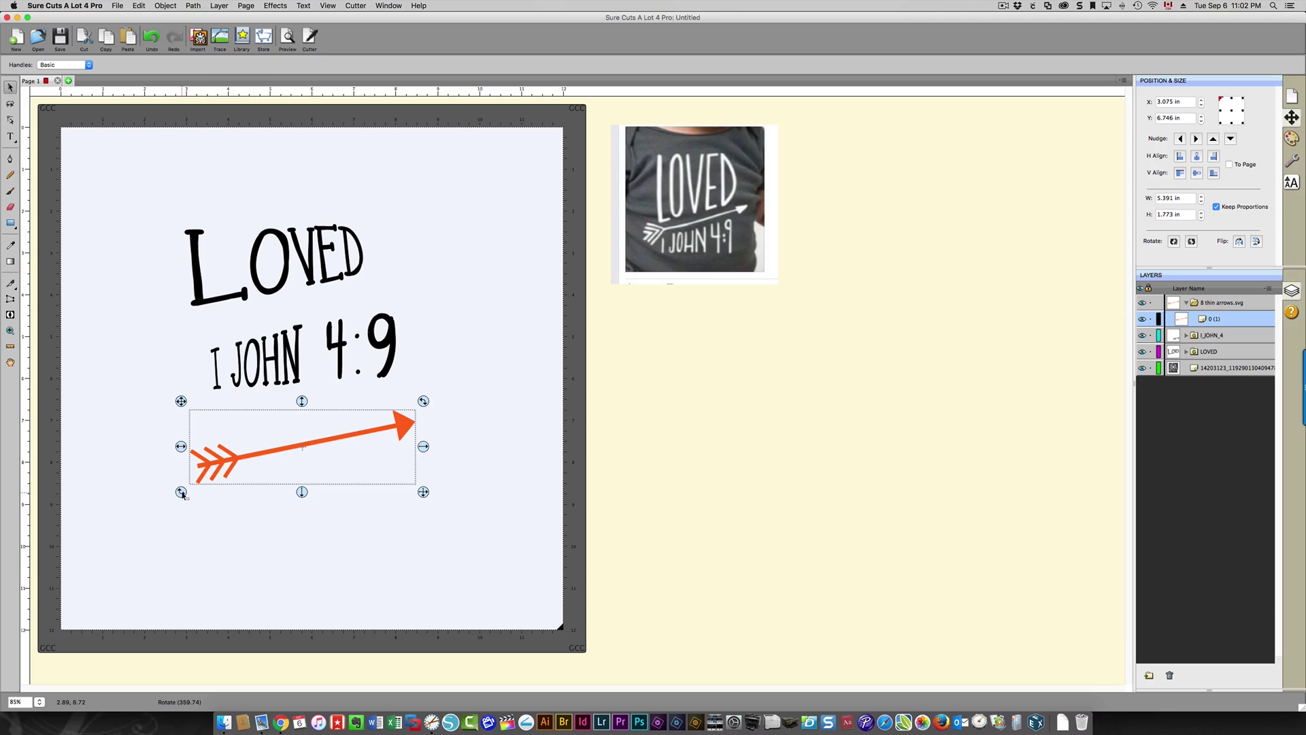
mouse_move(181, 493)
mouse_down()
mouse_move(229, 523)
mouse_move(179, 503)
mouse_up()
Undo a trial widening of the arrow, then scale it proportionally to 4.315 × 1.327 in
drag(423, 448, 528, 440)
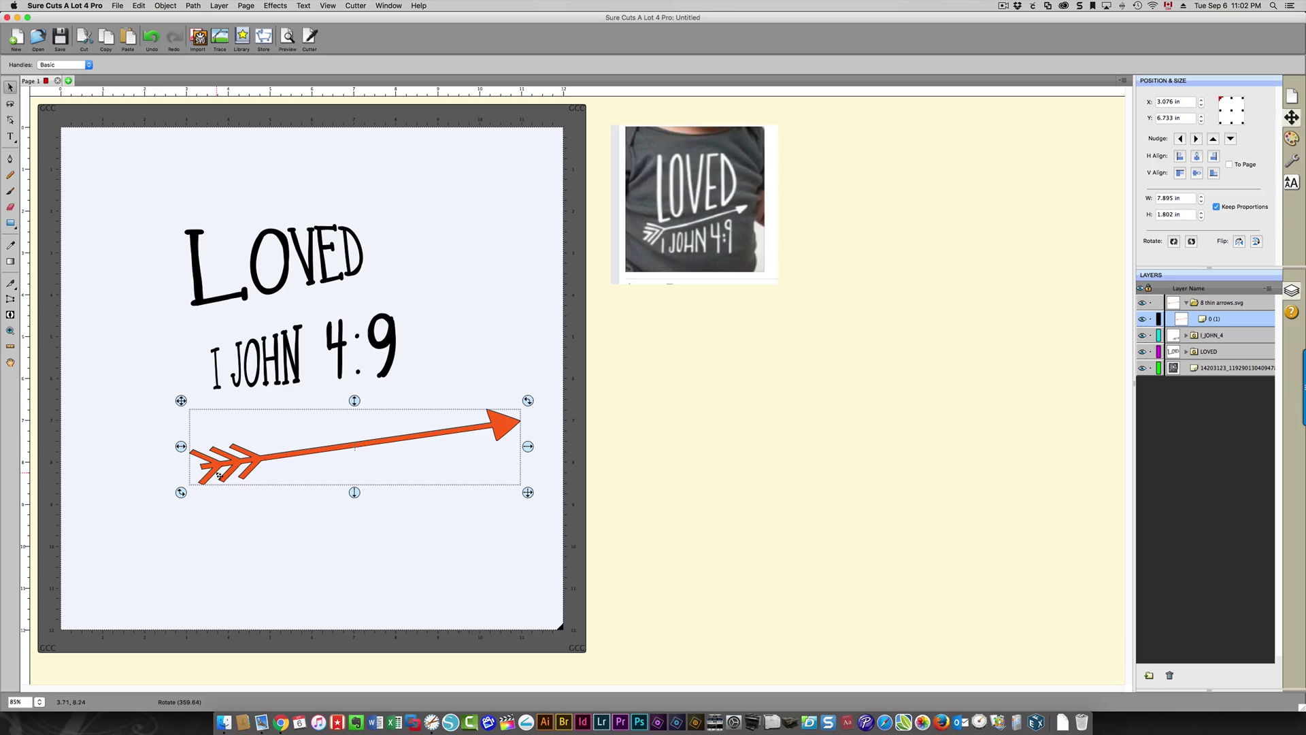
click(151, 42)
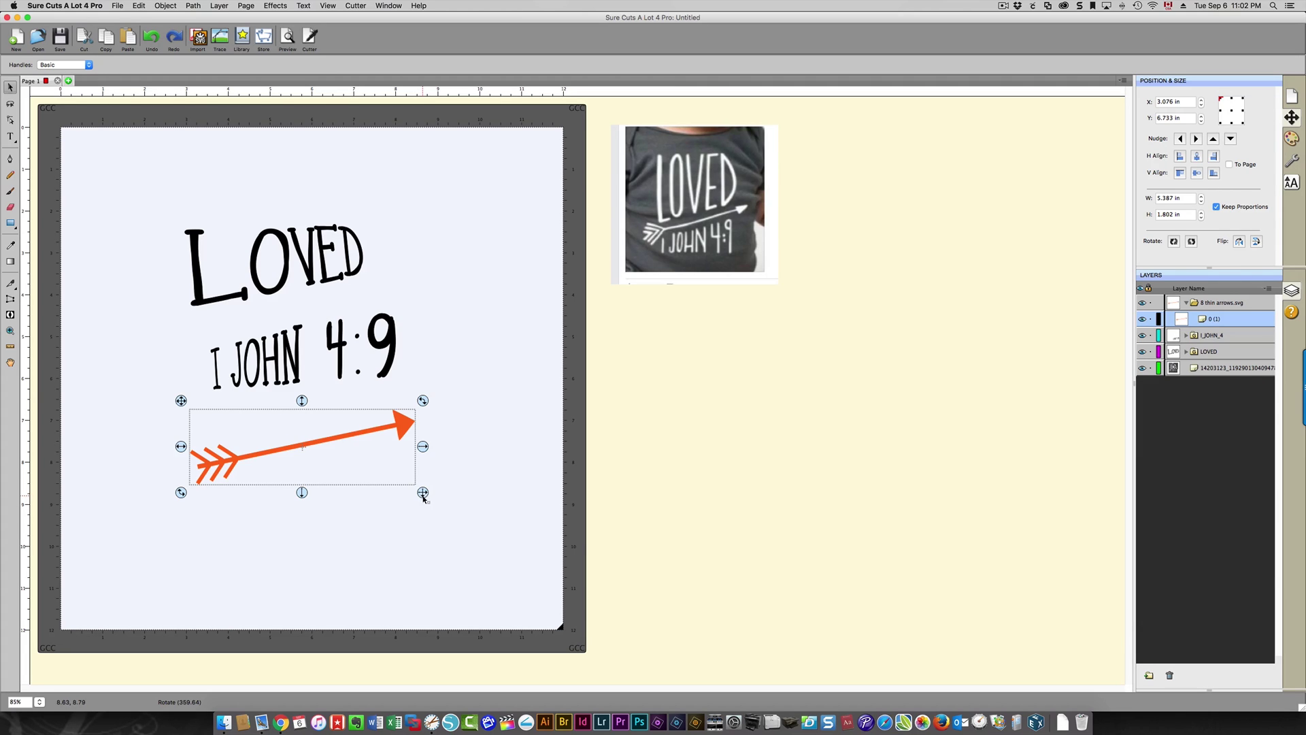
drag(423, 494, 551, 544)
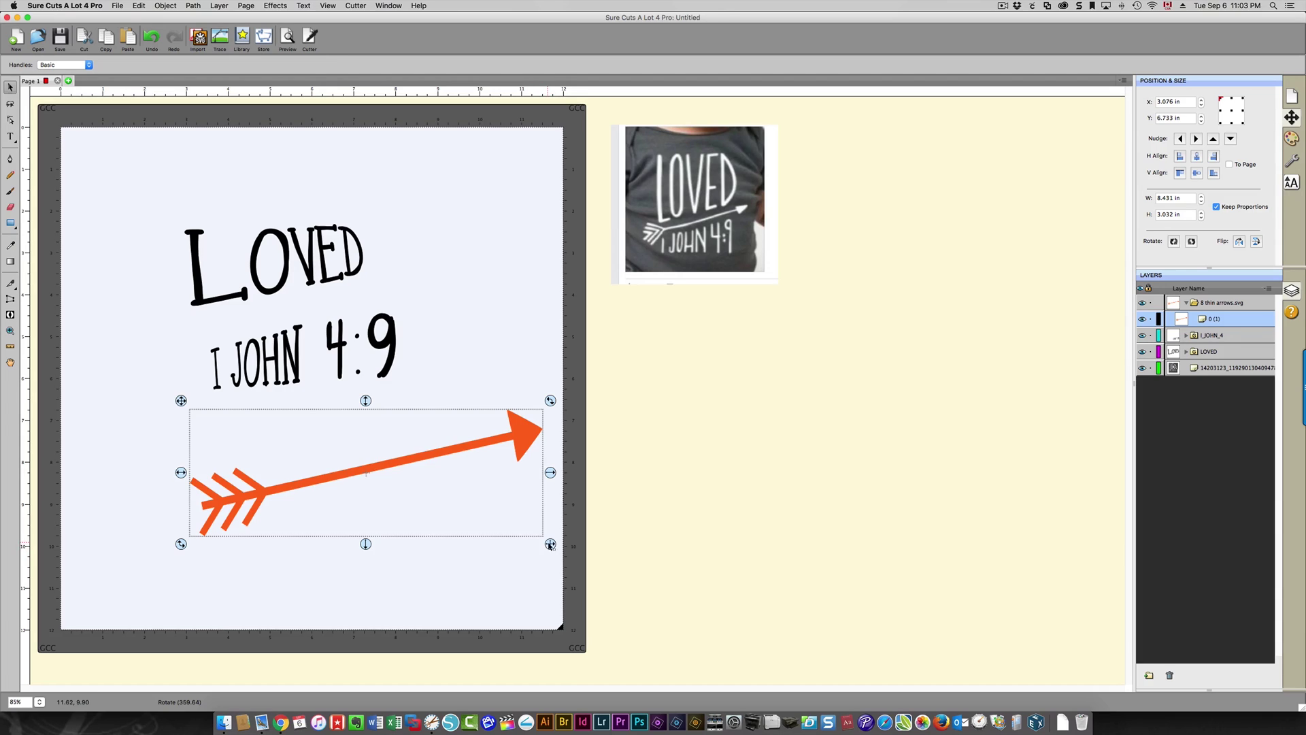
drag(550, 544, 379, 475)
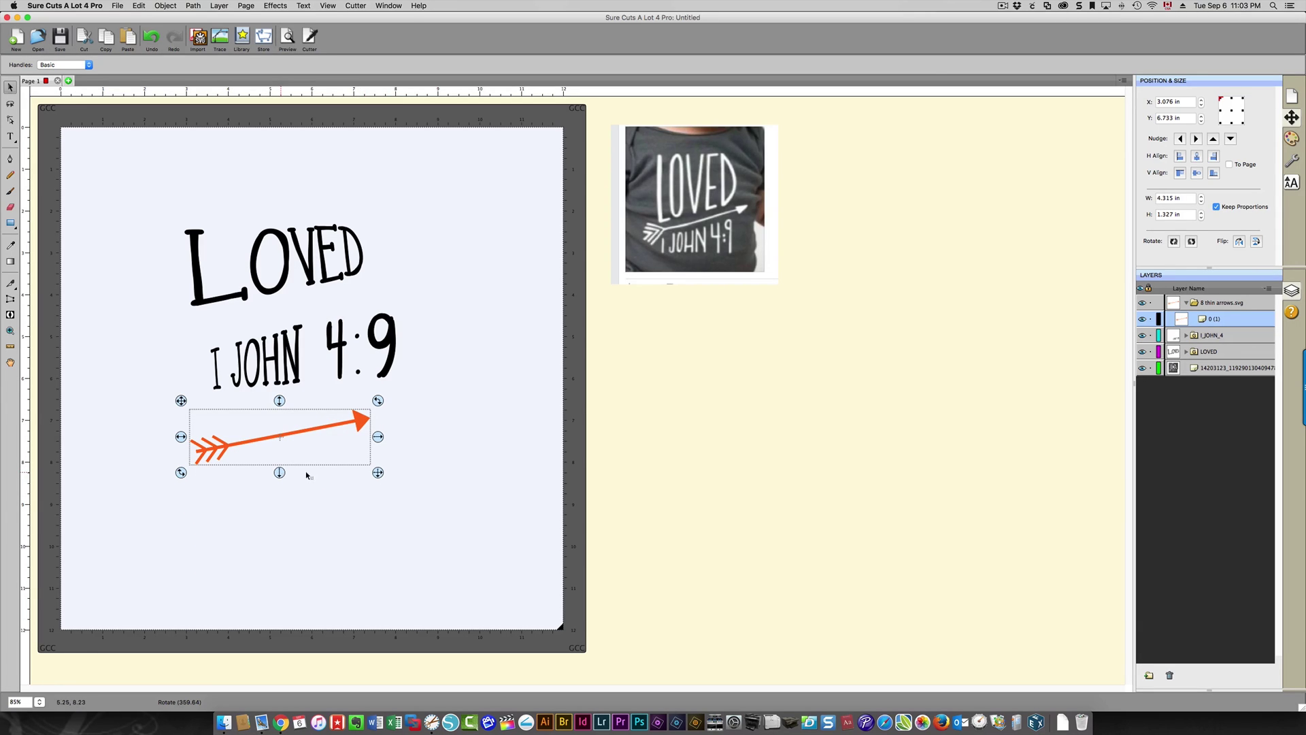
Enlarge the arrow to 5.058 × 2.411 in, stretching it taller, and shift it right
drag(377, 474, 409, 484)
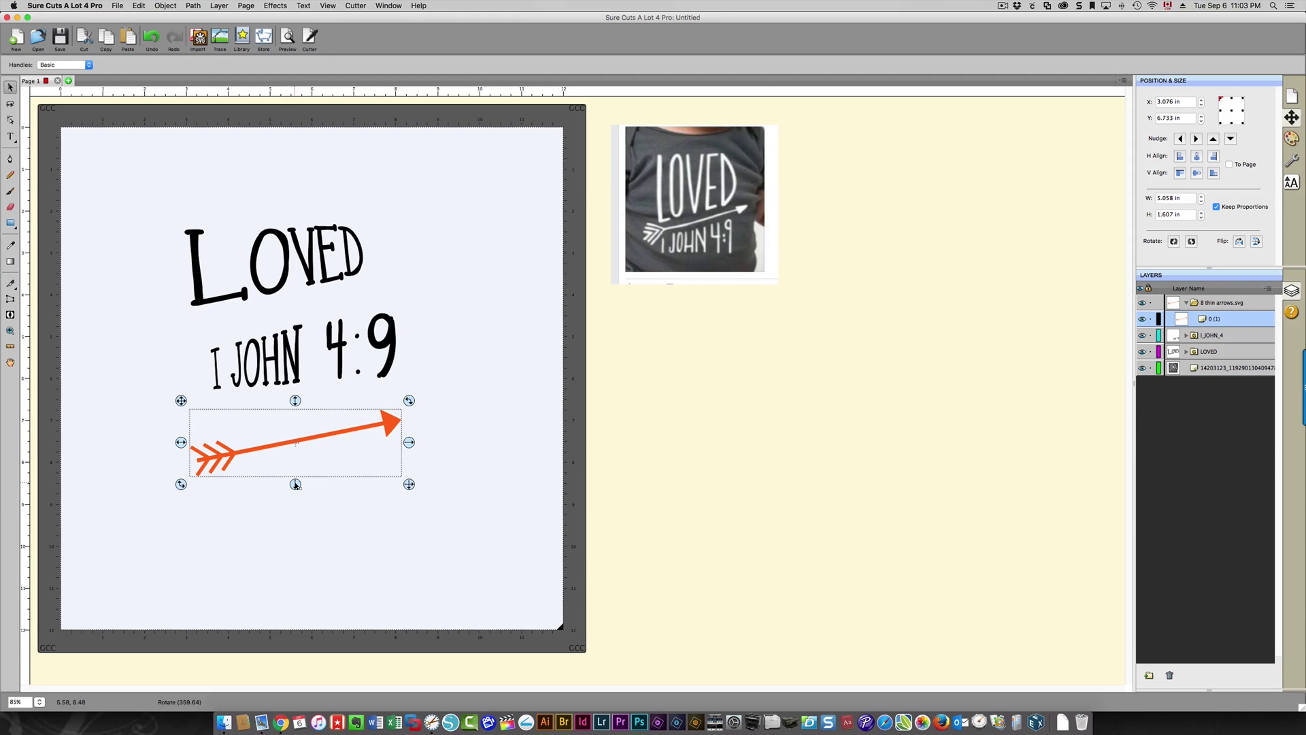
drag(295, 484, 295, 517)
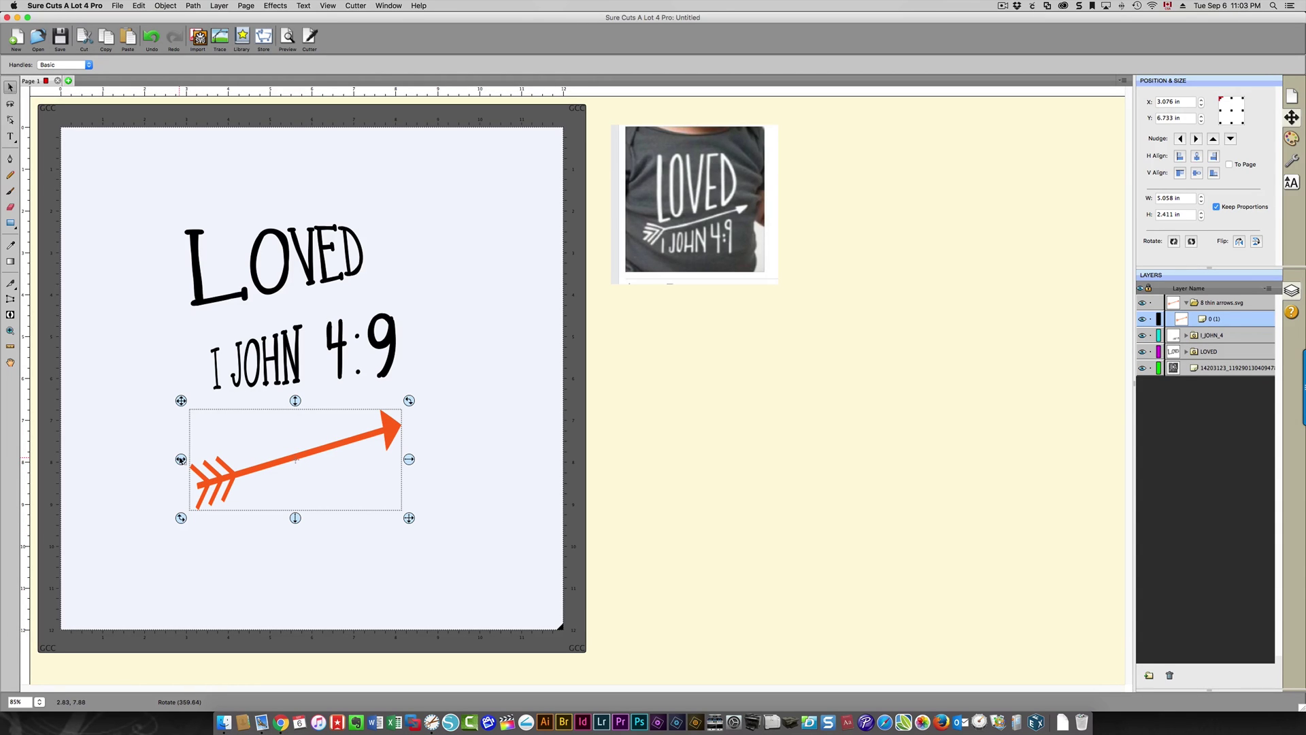
drag(180, 459, 264, 464)
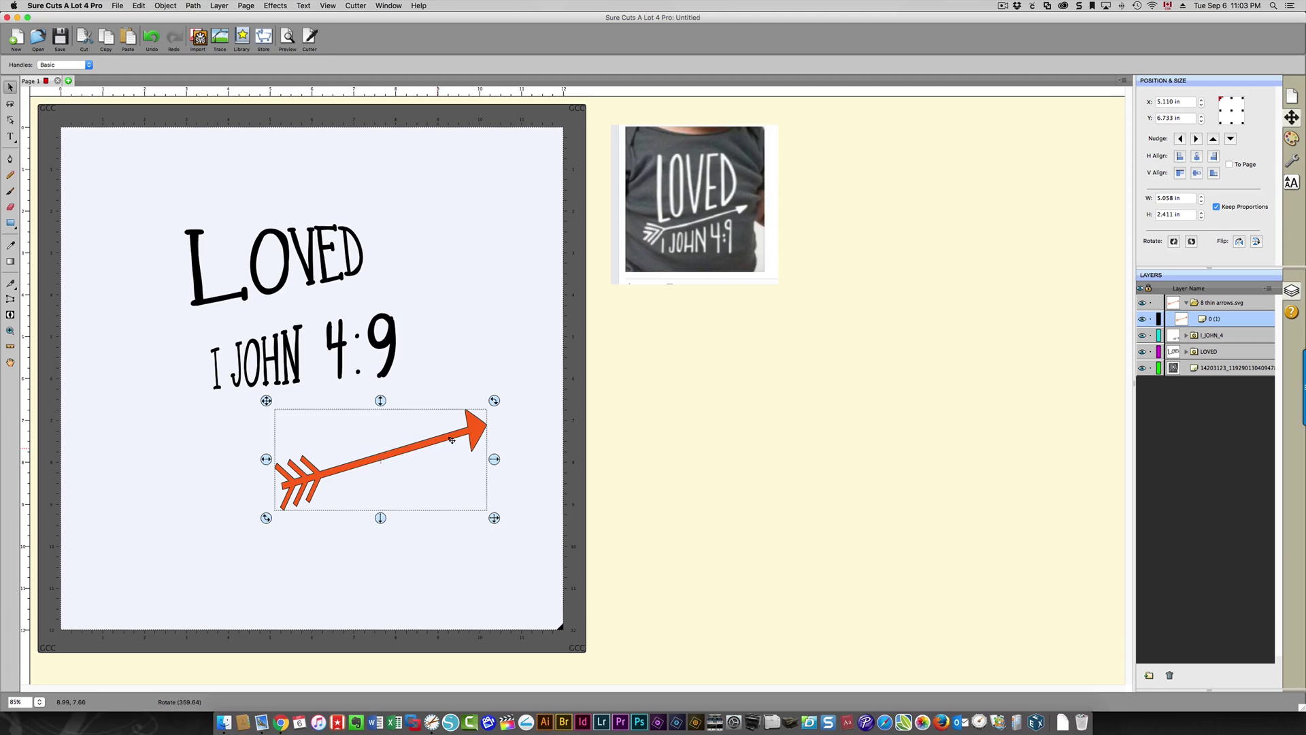